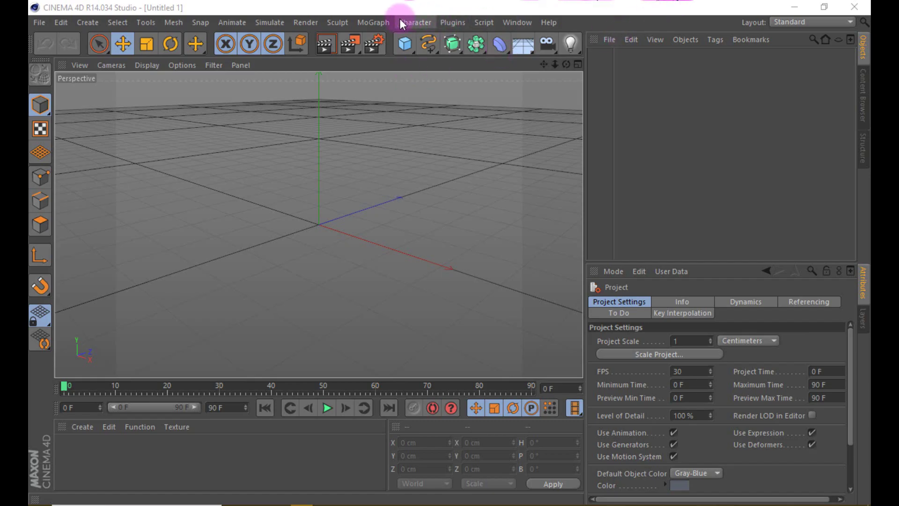
Step: Add a centre-aligned MoText whose text reads NUEVO
{"action": "left_click", "coordinate": [374, 22]}
{"action": "left_click", "coordinate": [415, 175]}
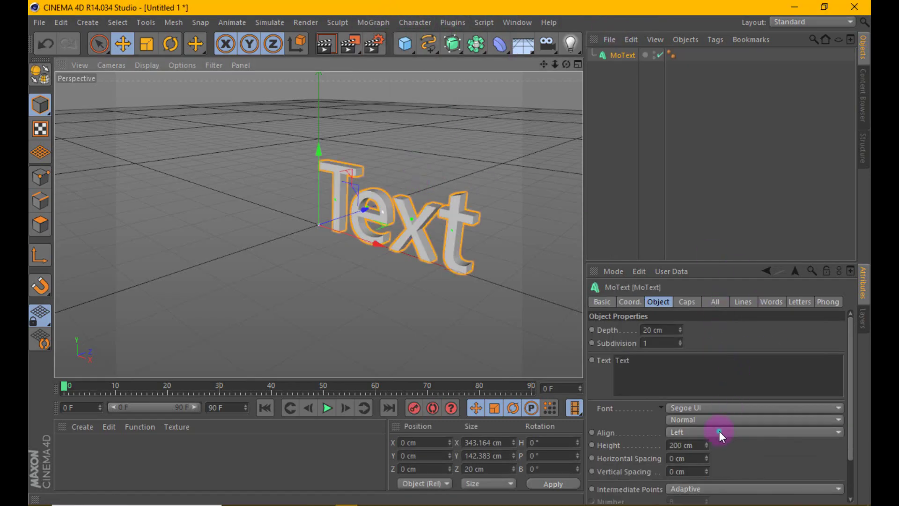
{"action": "left_click", "coordinate": [719, 431]}
{"action": "left_click", "coordinate": [711, 459]}
{"action": "double_click", "coordinate": [648, 370]}
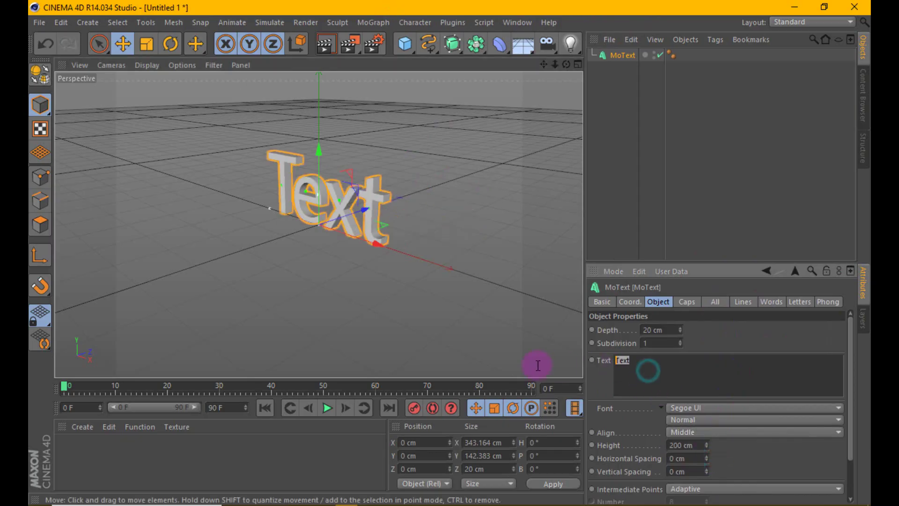
{"action": "left_click", "coordinate": [649, 360]}
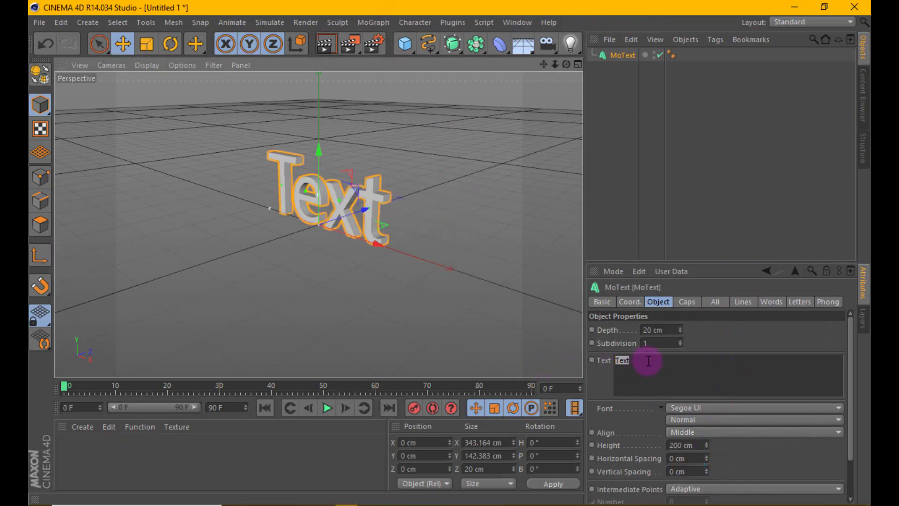
{"action": "type", "text": "NUEVO"}
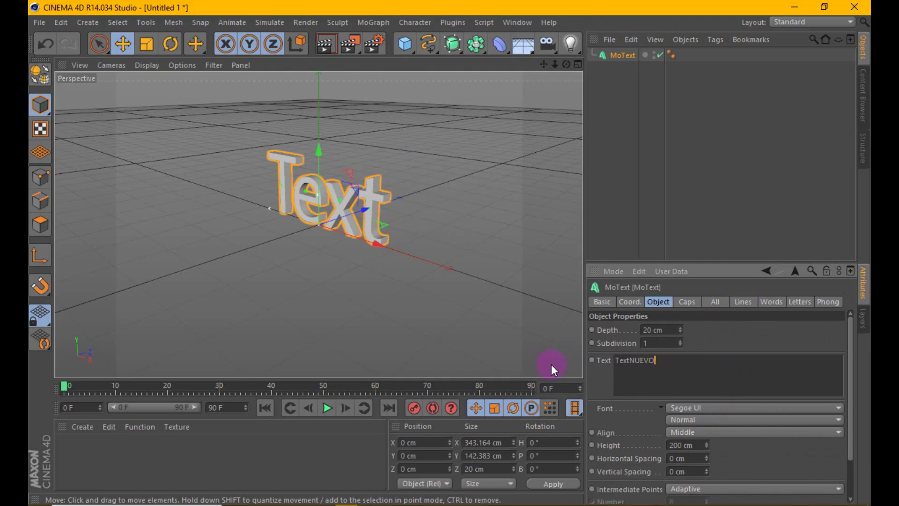
{"action": "left_click", "coordinate": [729, 328]}
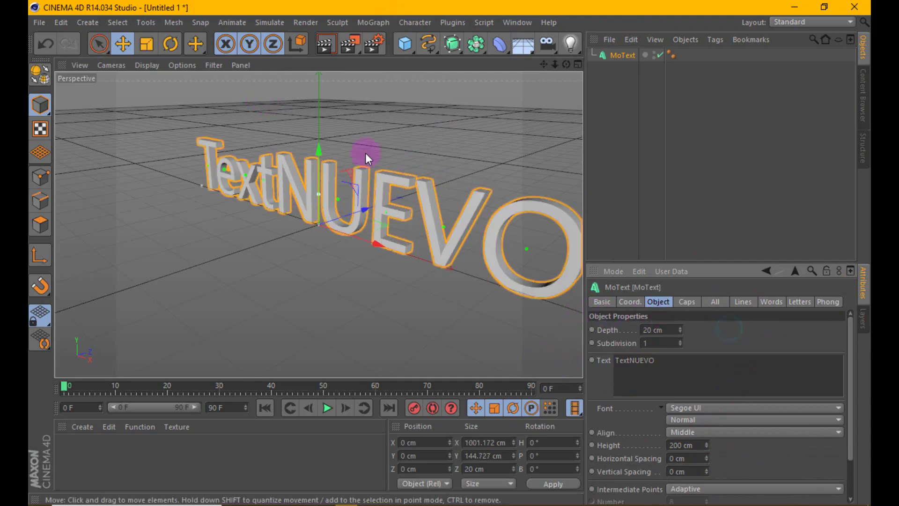
{"action": "double_click", "coordinate": [678, 364]}
{"action": "left_click", "coordinate": [743, 331]}
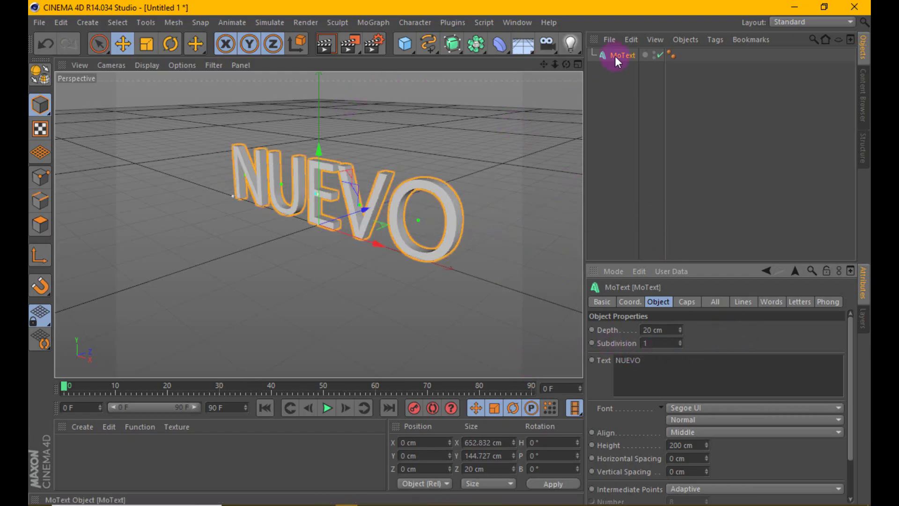
Step: Duplicate the NUEVO MoText and move the copy back along Z
{"action": "key", "text": "ctrl+c"}
{"action": "key", "text": "ctrl+v"}
{"action": "mouse_move", "coordinate": [345, 209]}
{"action": "left_mouse_down"}
{"action": "mouse_move", "coordinate": [417, 196]}
{"action": "mouse_move", "coordinate": [402, 195]}
{"action": "left_mouse_up"}
{"action": "key", "text": "ctrl+z"}
Step: Switch the viewport to Gouraud Shading (Lines) and select the front MoText
{"action": "left_click", "coordinate": [148, 65]}
{"action": "left_click", "coordinate": [161, 88]}
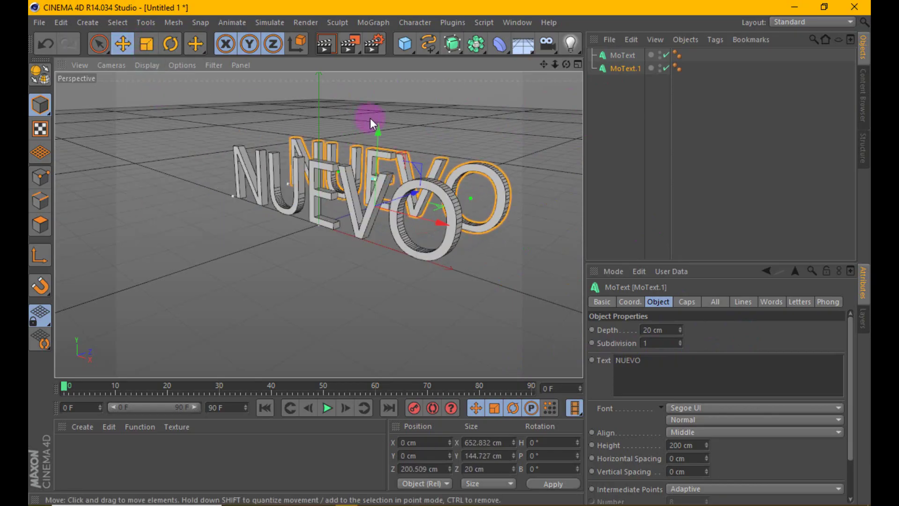
{"action": "scroll", "coordinate": [372, 123], "scroll_direction": "up", "scroll_amount": 3}
{"action": "left_click", "coordinate": [615, 86]}
{"action": "left_click", "coordinate": [615, 54]}
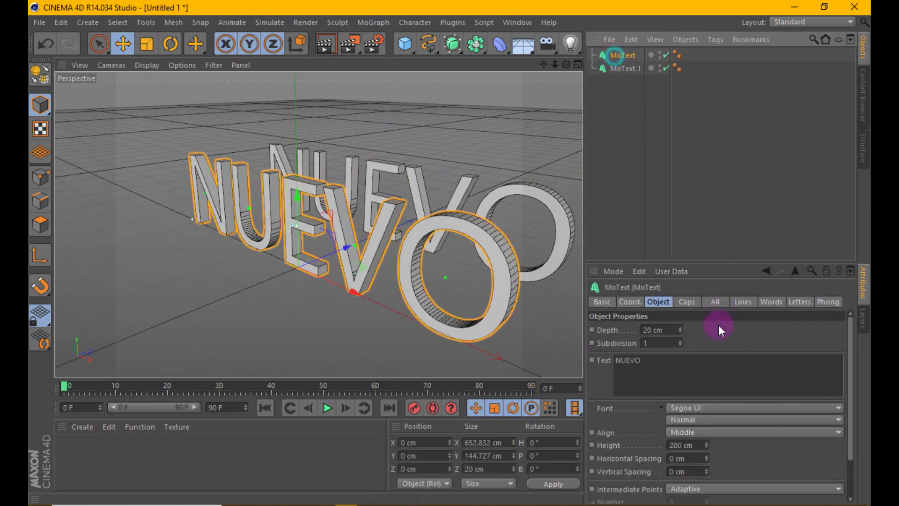
Step: Give the front MoText Fillet Caps on start and end, each with 1 cm radius
{"action": "left_click", "coordinate": [687, 302]}
{"action": "left_click", "coordinate": [688, 329]}
{"action": "left_click", "coordinate": [678, 383]}
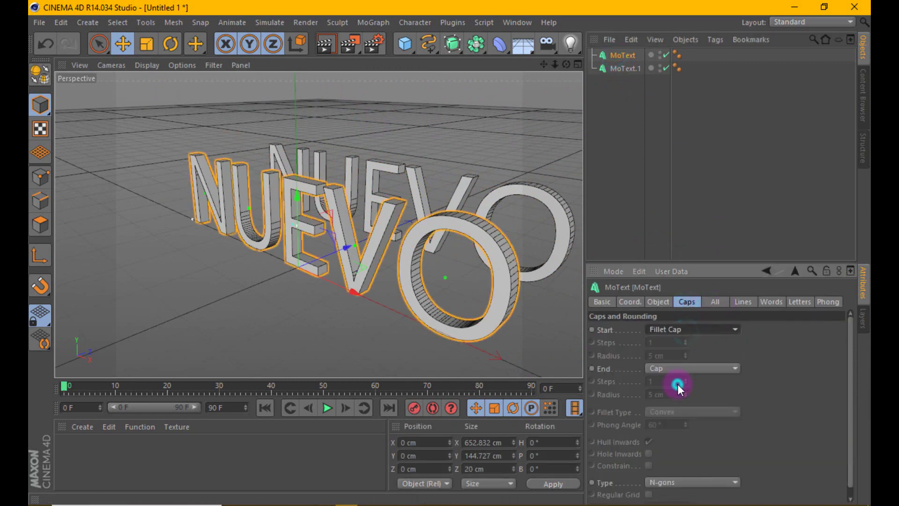
{"action": "left_click", "coordinate": [671, 356]}
{"action": "type", "text": "1"}
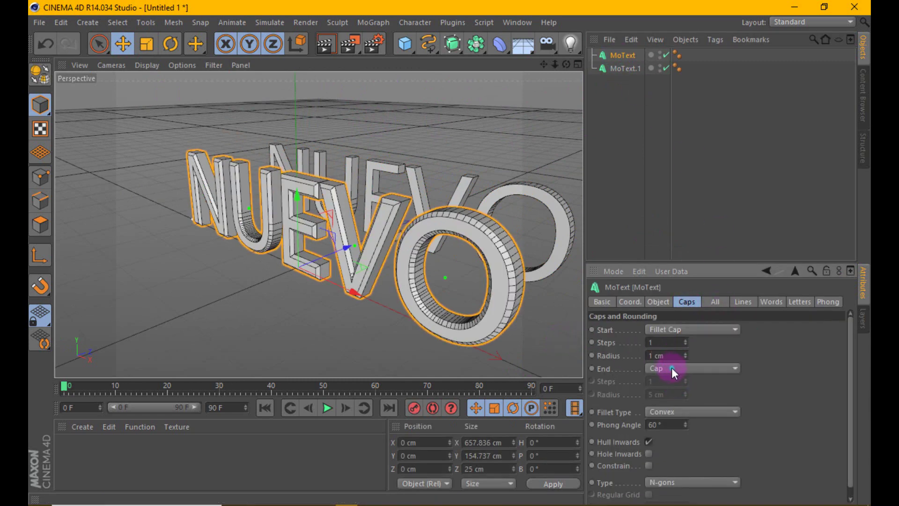
{"action": "left_click", "coordinate": [671, 367]}
{"action": "left_click", "coordinate": [663, 408]}
{"action": "type", "text": "100"}
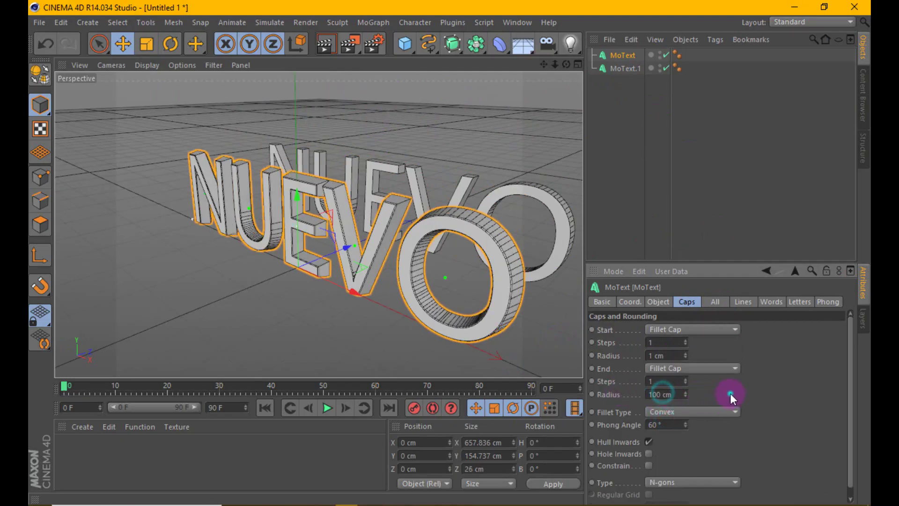
{"action": "left_click", "coordinate": [674, 394]}
{"action": "type", "text": "1"}
{"action": "key", "text": "Return"}
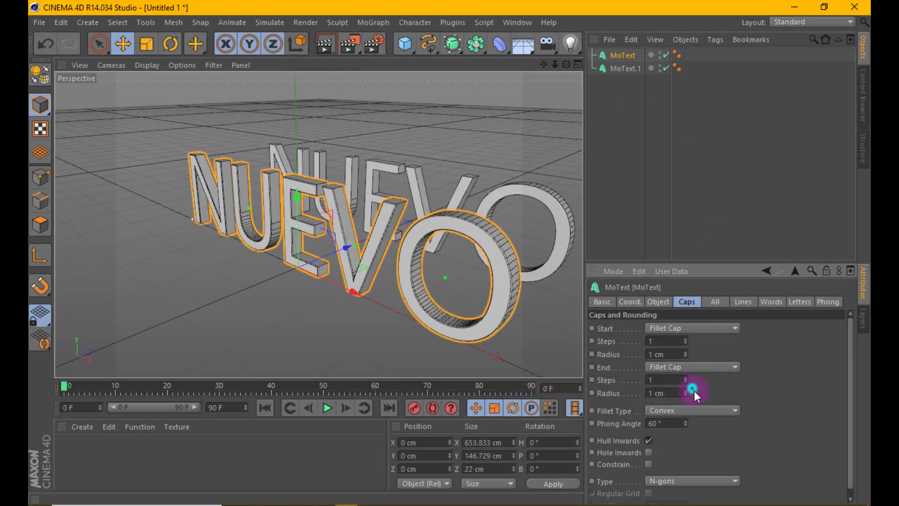
Step: Set the cap type to Quadrangles and intermediate points to Subdivided
{"action": "left_click", "coordinate": [691, 479]}
{"action": "left_click", "coordinate": [685, 452]}
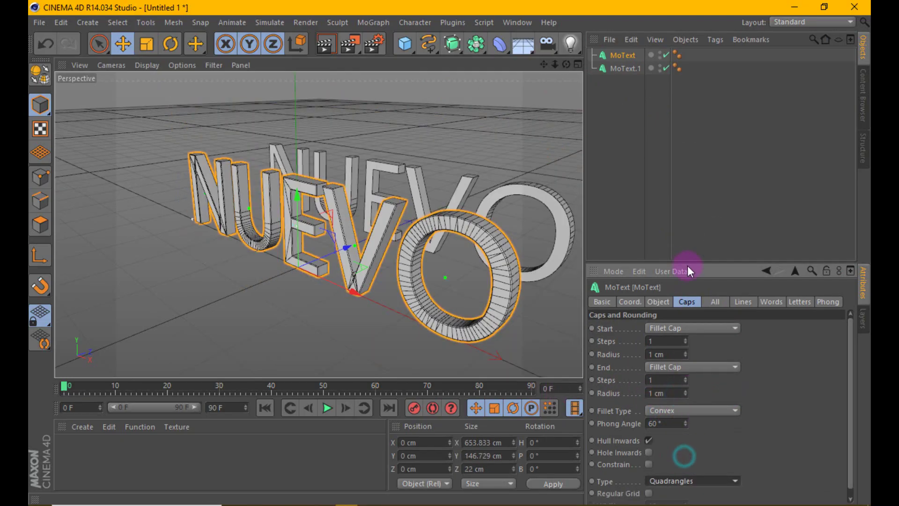
{"action": "left_click_drag", "start_coordinate": [689, 263], "coordinate": [689, 199]}
{"action": "left_click", "coordinate": [653, 237]}
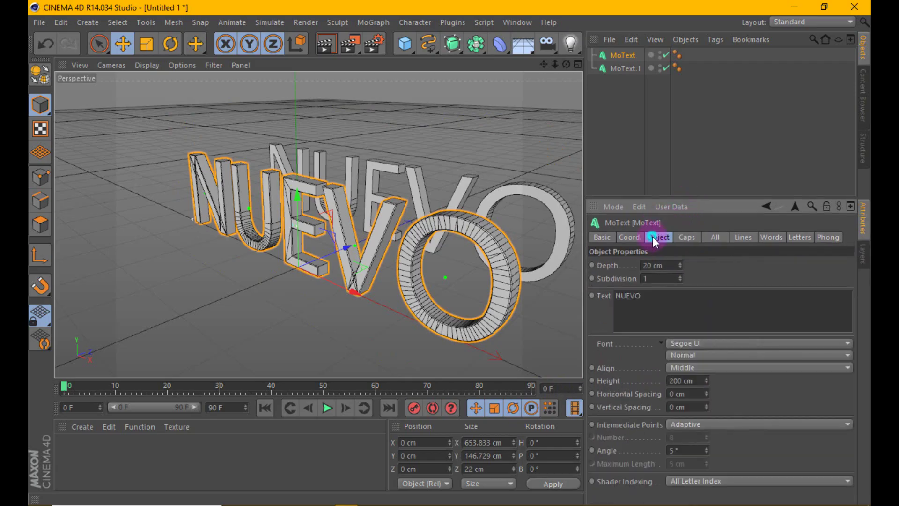
{"action": "left_click", "coordinate": [712, 424]}
{"action": "left_click", "coordinate": [710, 487]}
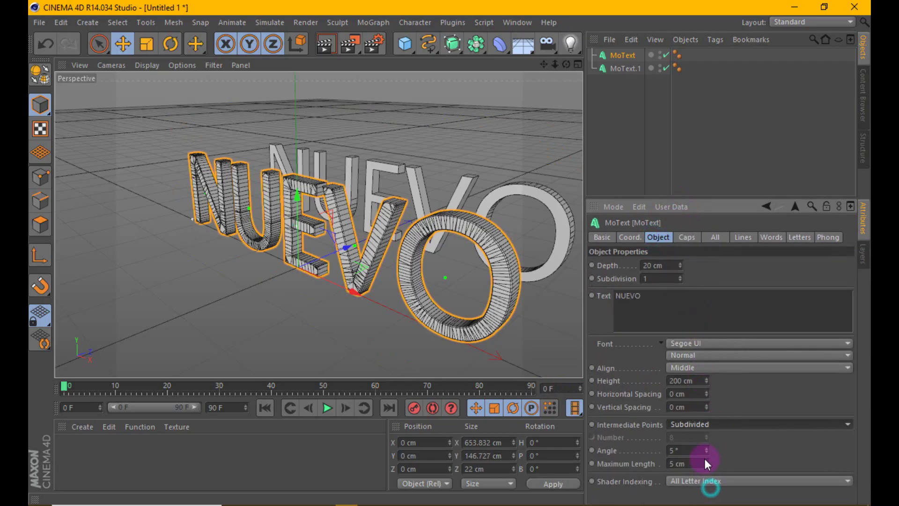
{"action": "mouse_move", "coordinate": [706, 451]}
{"action": "left_mouse_down"}
{"action": "mouse_move", "coordinate": [698, 475]}
{"action": "mouse_move", "coordinate": [706, 455]}
{"action": "left_mouse_up"}
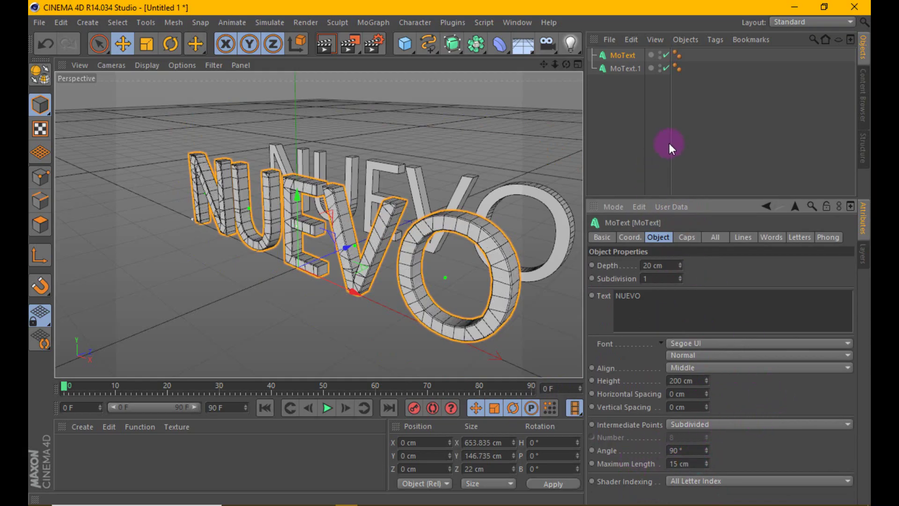
{"action": "left_click", "coordinate": [457, 40]}
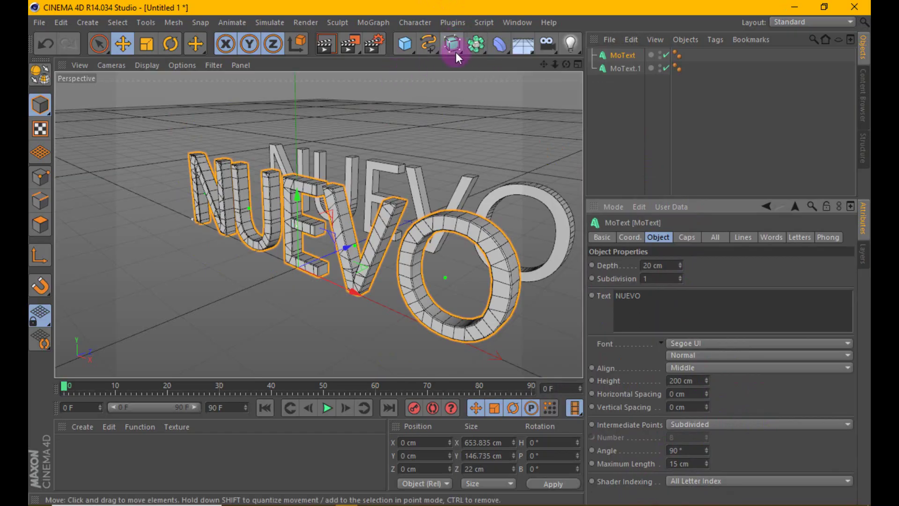
Step: Nest the front MoText in a Connect object inside a HyperNURBS
{"action": "left_click", "coordinate": [476, 44]}
{"action": "left_click", "coordinate": [609, 83]}
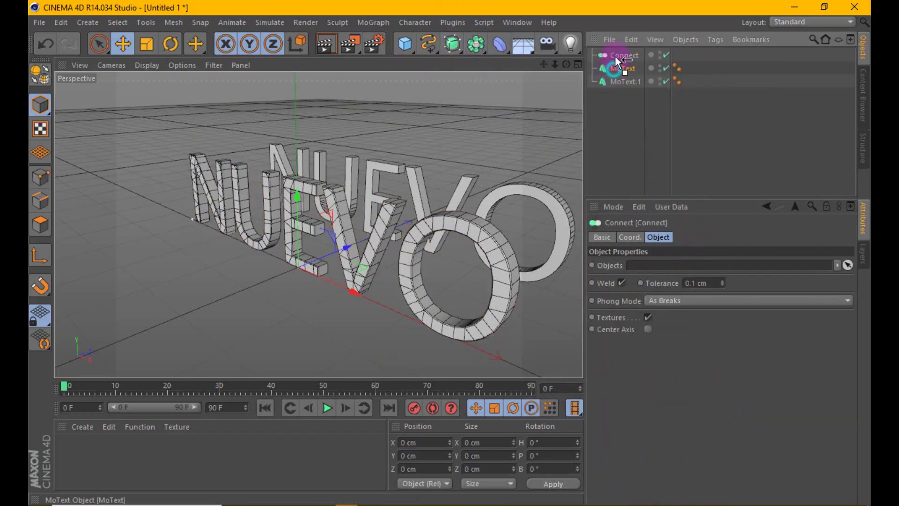
{"action": "left_click_drag", "start_coordinate": [627, 68], "coordinate": [623, 55]}
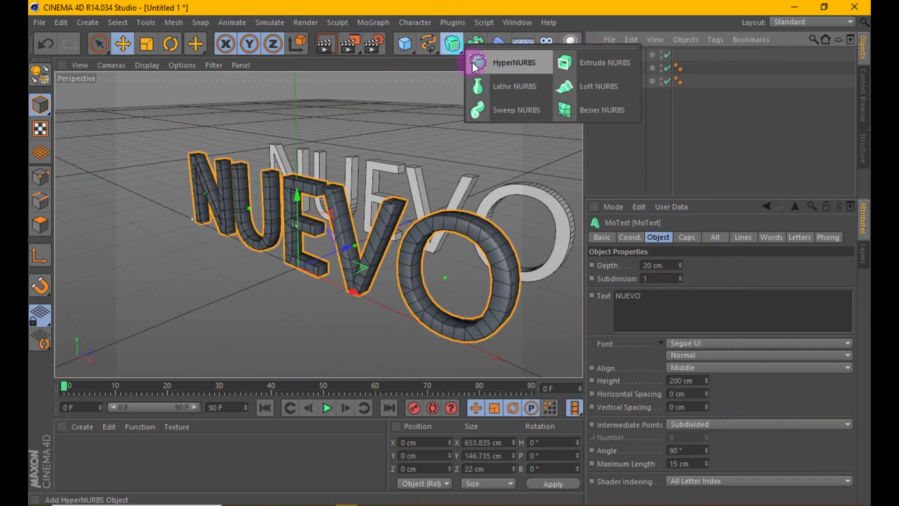
{"action": "left_click_drag", "start_coordinate": [453, 44], "coordinate": [476, 62]}
{"action": "left_click_drag", "start_coordinate": [614, 59], "coordinate": [613, 56]}
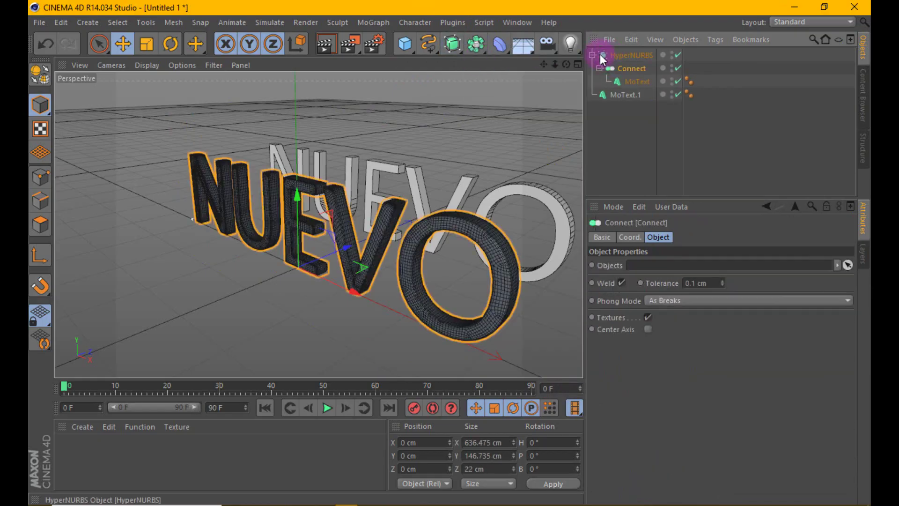
Step: Switch the viewport to plain Gouraud Shading and select both NUEVO texts
{"action": "left_click_drag", "start_coordinate": [411, 191], "coordinate": [449, 151], "text": "alt"}
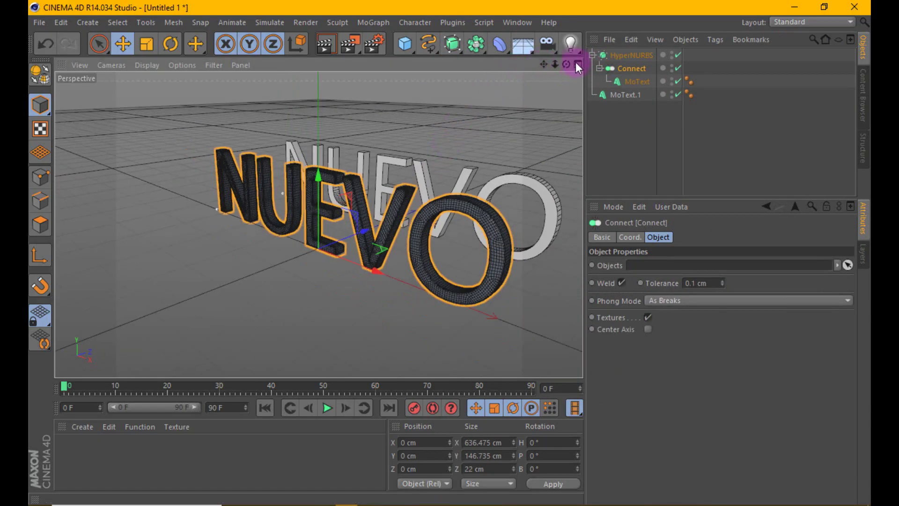
{"action": "left_click_drag", "start_coordinate": [567, 64], "coordinate": [335, 166]}
{"action": "left_click", "coordinate": [147, 65]}
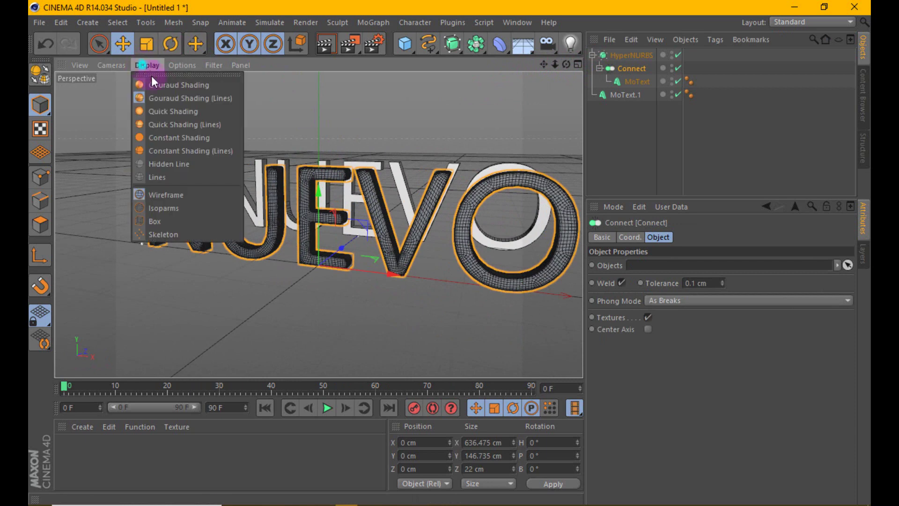
{"action": "left_click", "coordinate": [157, 84]}
{"action": "left_click_drag", "start_coordinate": [619, 109], "coordinate": [616, 112]}
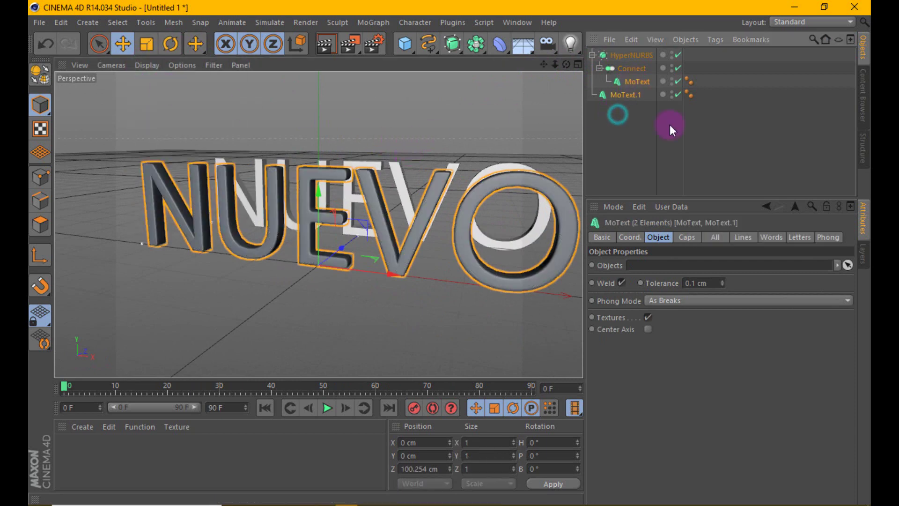
Step: Set both texts' font to Freshman and the front text's depth to 1 cm
{"action": "left_click", "coordinate": [610, 345]}
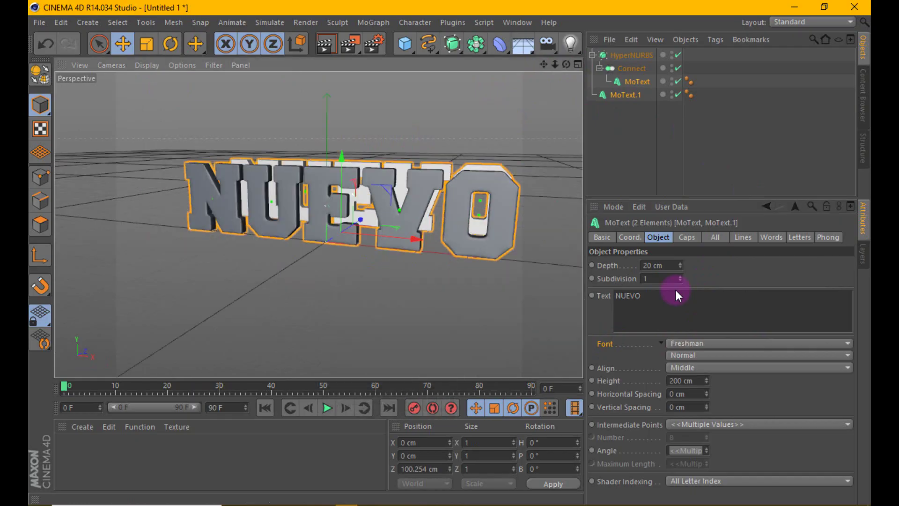
{"action": "left_click", "coordinate": [636, 82]}
{"action": "left_click", "coordinate": [673, 259]}
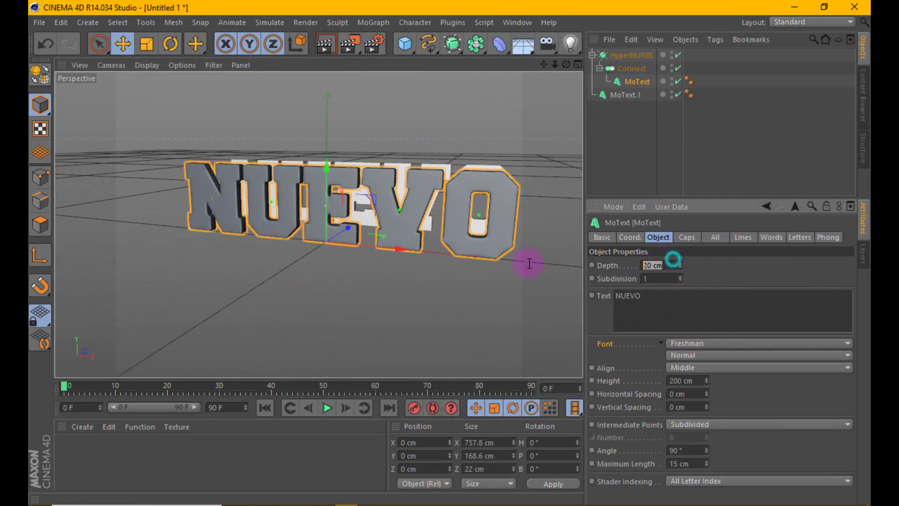
{"action": "type", "text": "1"}
{"action": "left_click", "coordinate": [753, 272]}
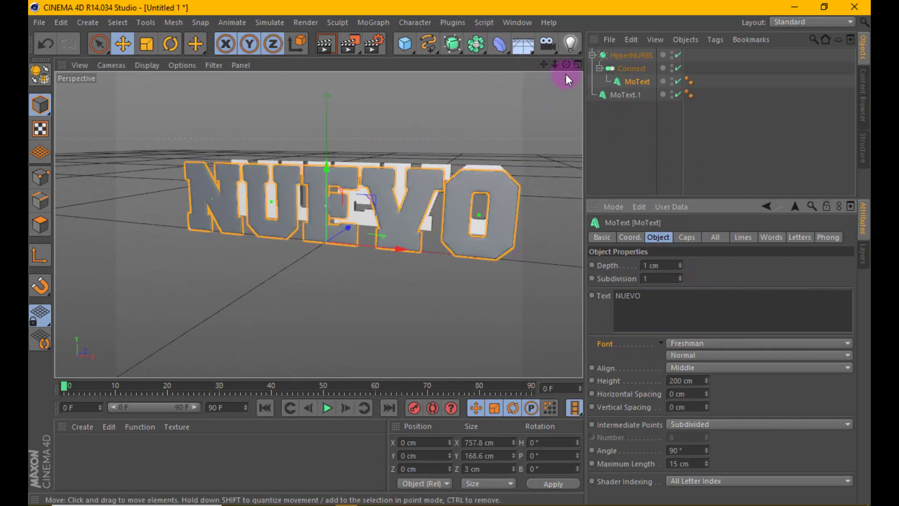
Step: Move MoText.1 to about 10.8 cm Z, just behind the front text, and render a preview
{"action": "left_click_drag", "start_coordinate": [566, 64], "coordinate": [449, 253]}
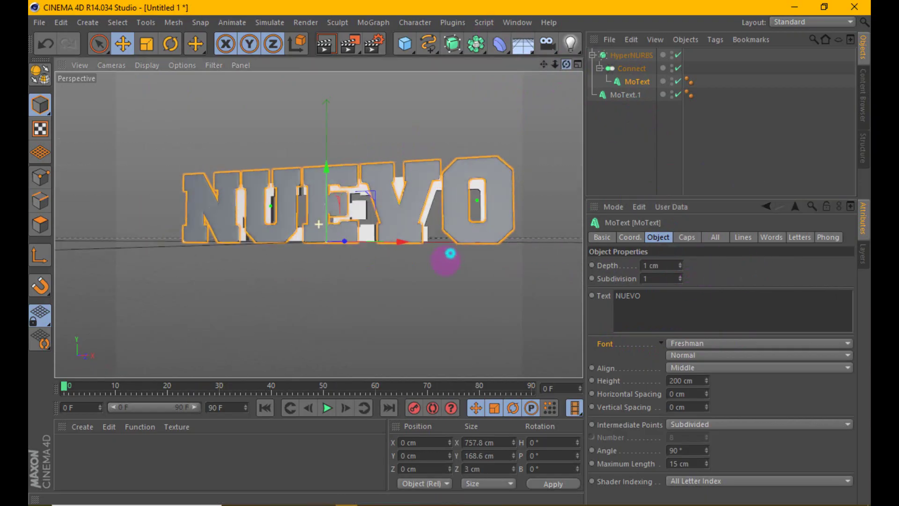
{"action": "left_click", "coordinate": [609, 93]}
{"action": "left_click_drag", "start_coordinate": [333, 311], "coordinate": [316, 275]}
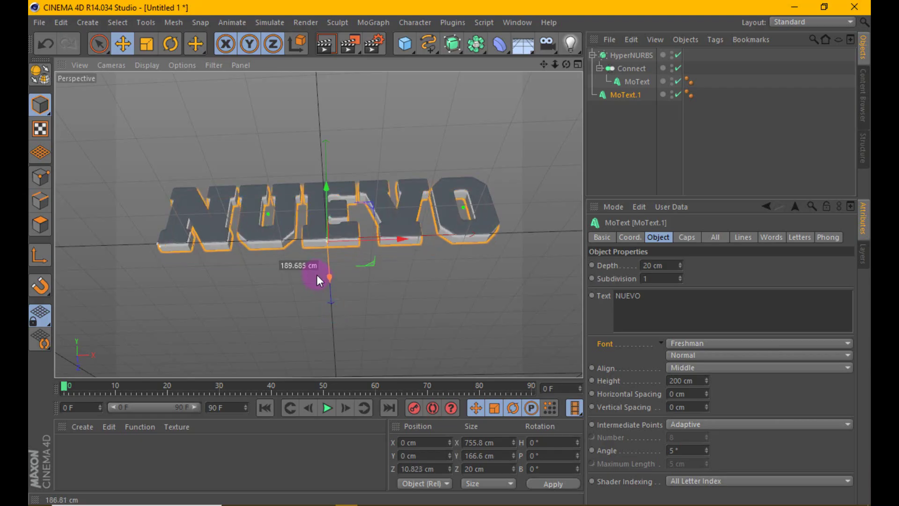
{"action": "mouse_move", "coordinate": [566, 64]}
{"action": "left_mouse_down"}
{"action": "mouse_move", "coordinate": [449, 253]}
{"action": "mouse_move", "coordinate": [334, 251]}
{"action": "left_mouse_up"}
{"action": "left_click", "coordinate": [331, 45]}
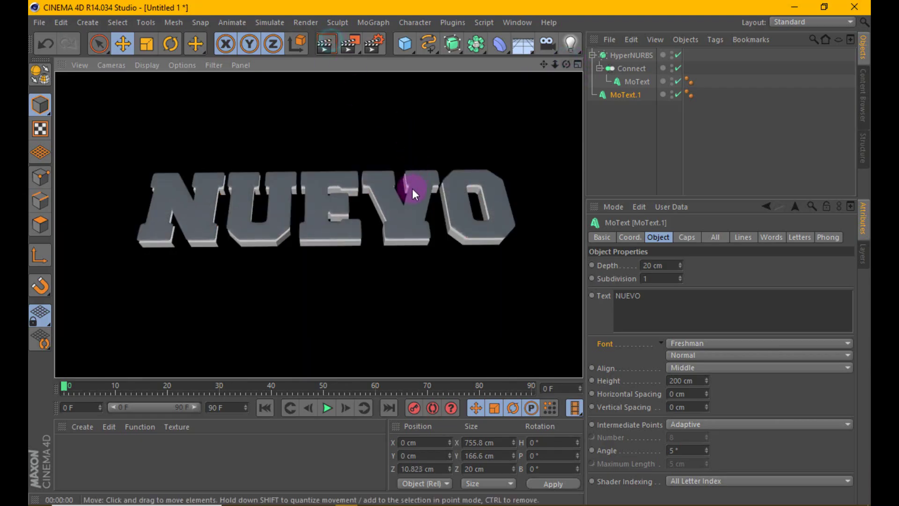
{"action": "scroll", "coordinate": [408, 190], "scroll_direction": "up", "scroll_amount": 2}
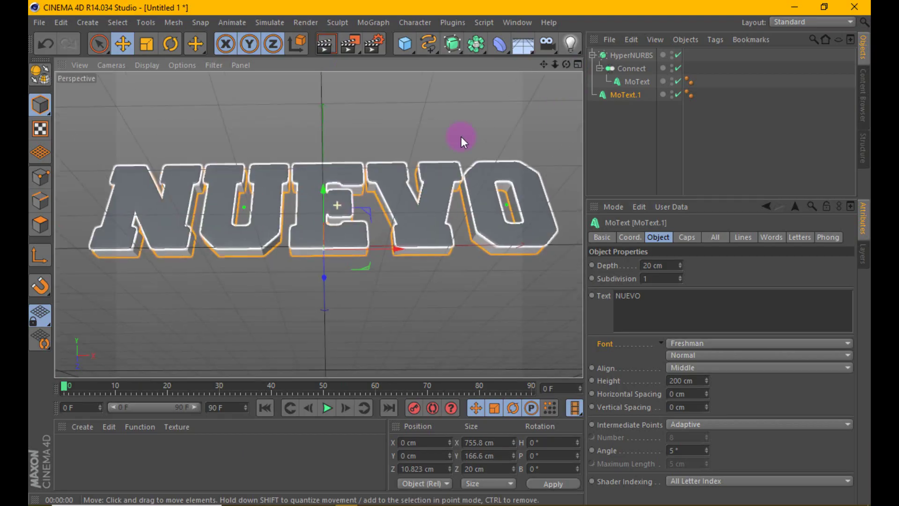
Step: Add an FFD deformer under MoText with a 2000 × 300 × 40 cm grid and 4 Y points
{"action": "left_click", "coordinate": [497, 44]}
{"action": "left_click", "coordinate": [248, 84]}
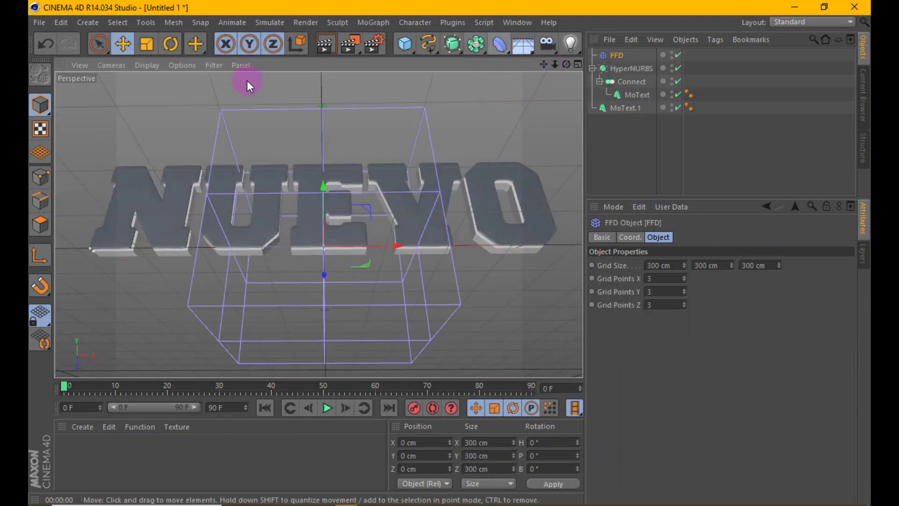
{"action": "left_click_drag", "start_coordinate": [611, 59], "coordinate": [625, 97]}
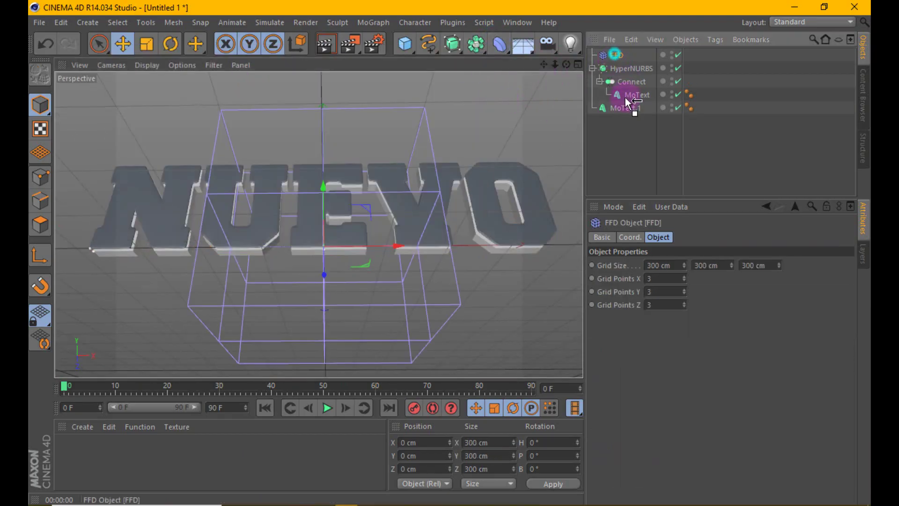
{"action": "double_click", "coordinate": [678, 267]}
{"action": "type", "text": "2000"}
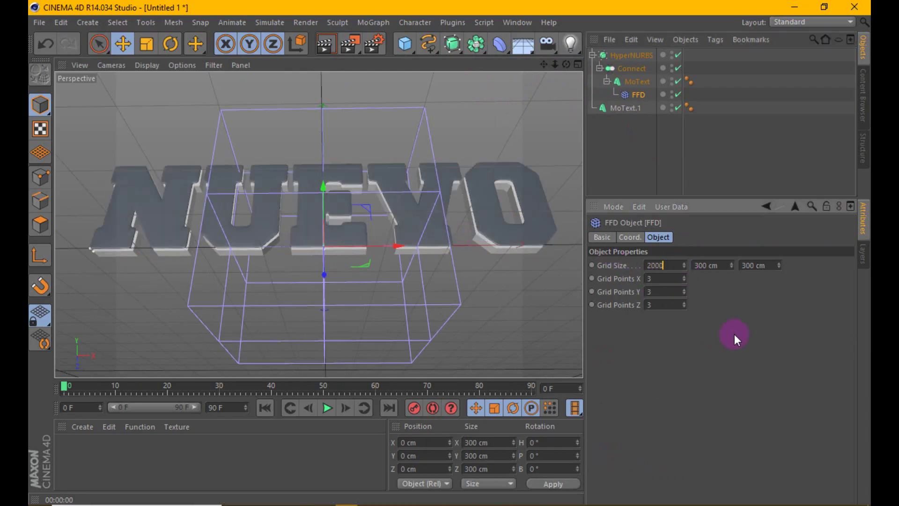
{"action": "key", "text": "Return"}
{"action": "double_click", "coordinate": [723, 265]}
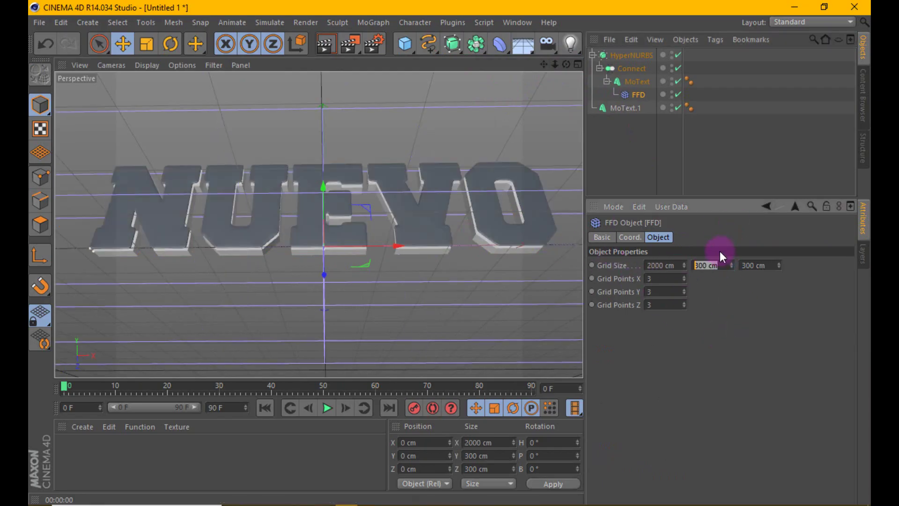
{"action": "double_click", "coordinate": [770, 265]}
{"action": "type", "text": "0"}
{"action": "key", "text": "Return"}
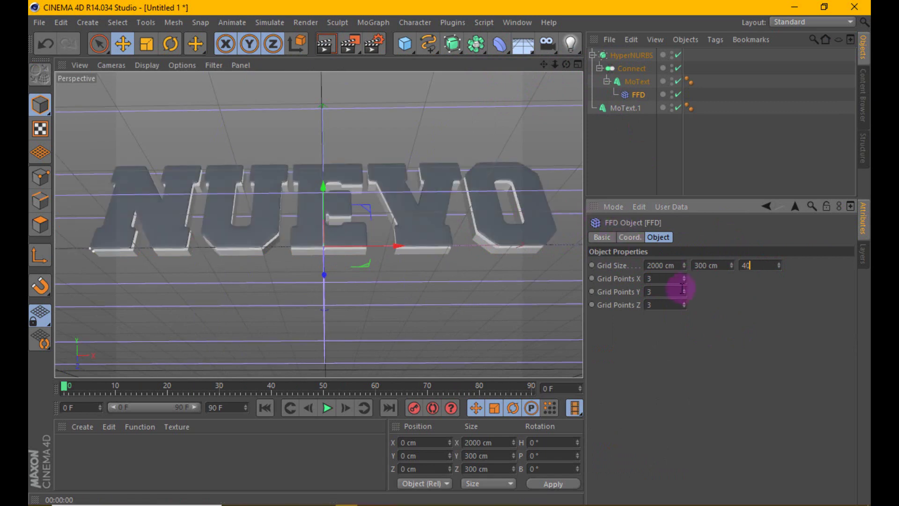
{"action": "left_click", "coordinate": [684, 289]}
Step: Maximize the Right view and enable rectangle selection of hidden points in Points mode
{"action": "middle_click", "coordinate": [564, 91]}
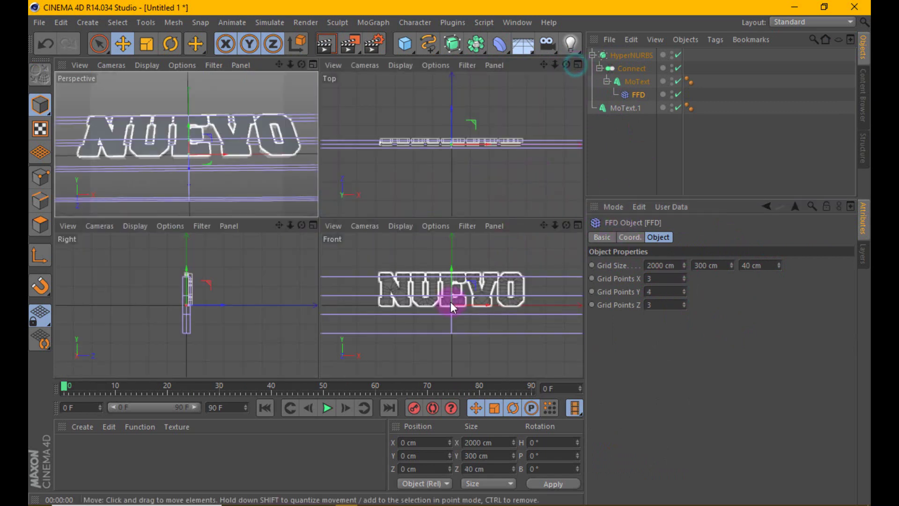
{"action": "left_click_drag", "start_coordinate": [450, 301], "coordinate": [448, 257]}
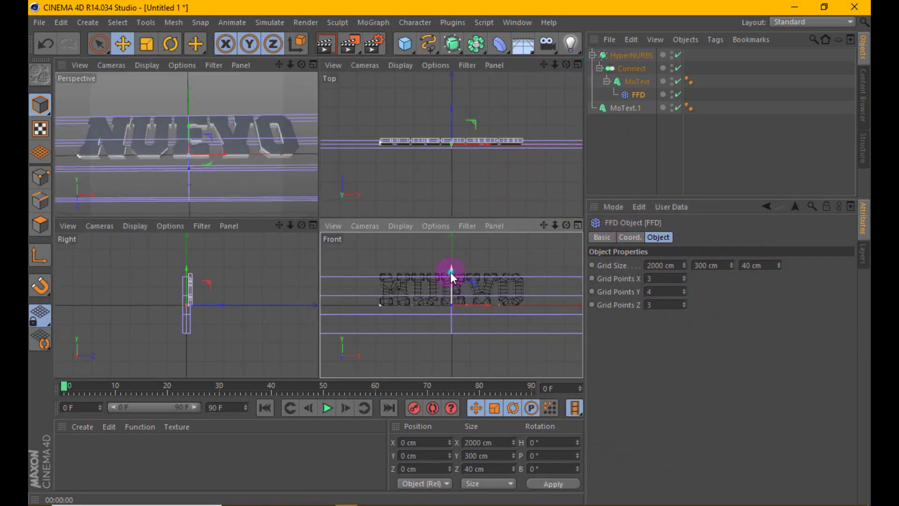
{"action": "left_click", "coordinate": [313, 225]}
{"action": "scroll", "coordinate": [345, 199], "scroll_direction": "up", "scroll_amount": 3}
{"action": "scroll", "coordinate": [344, 173], "scroll_direction": "up", "scroll_amount": 2}
{"action": "scroll", "coordinate": [279, 147], "scroll_direction": "up", "scroll_amount": 2}
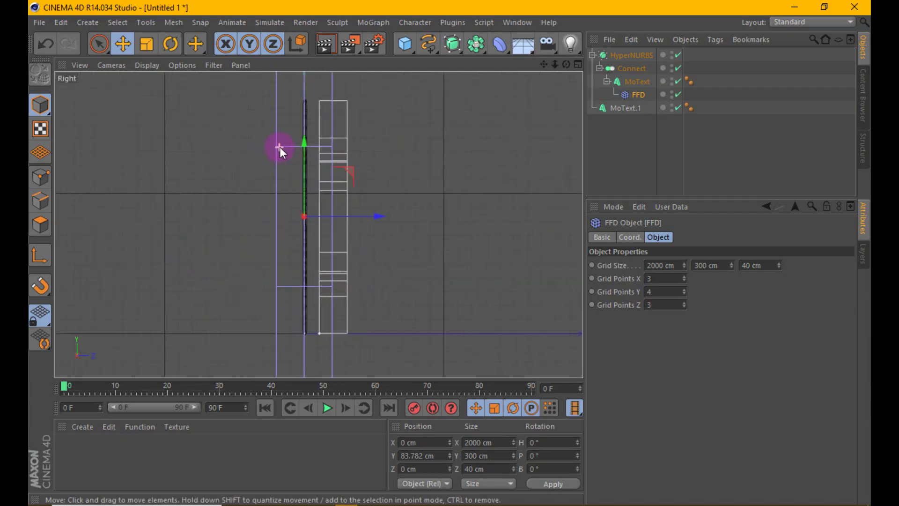
{"action": "scroll", "coordinate": [338, 226], "scroll_direction": "up", "scroll_amount": 1}
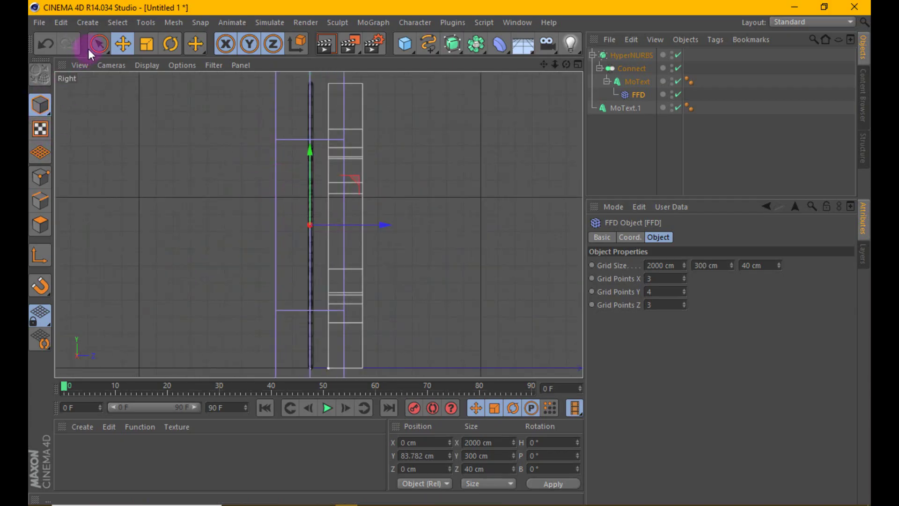
{"action": "left_click_drag", "start_coordinate": [96, 46], "coordinate": [124, 84]}
{"action": "left_click", "coordinate": [41, 176]}
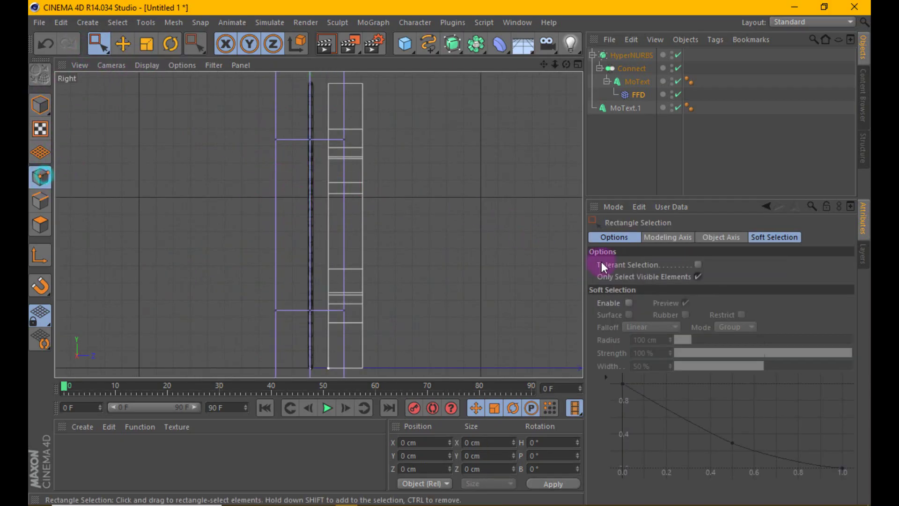
{"action": "left_click", "coordinate": [698, 276]}
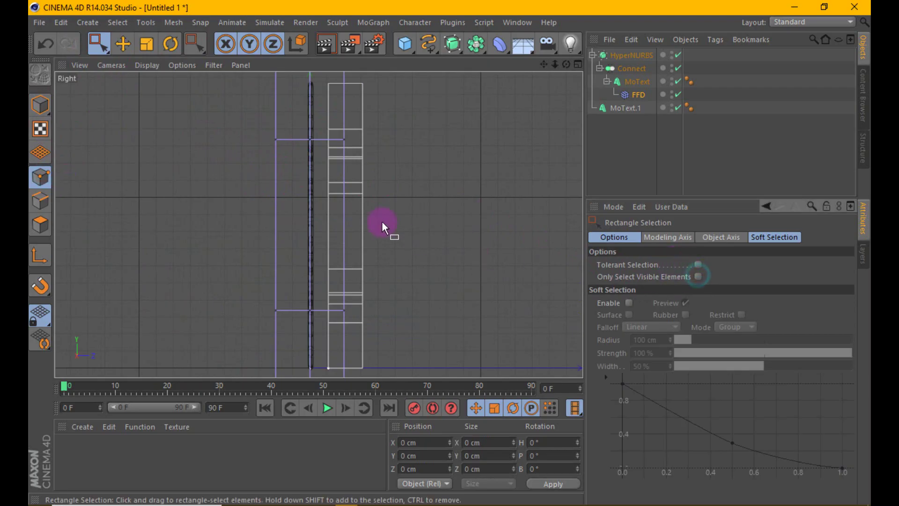
{"action": "scroll", "coordinate": [381, 218], "scroll_direction": "down", "scroll_amount": 3}
{"action": "scroll", "coordinate": [382, 218], "scroll_direction": "down", "scroll_amount": 1}
{"action": "scroll", "coordinate": [373, 222], "scroll_direction": "up", "scroll_amount": 2}
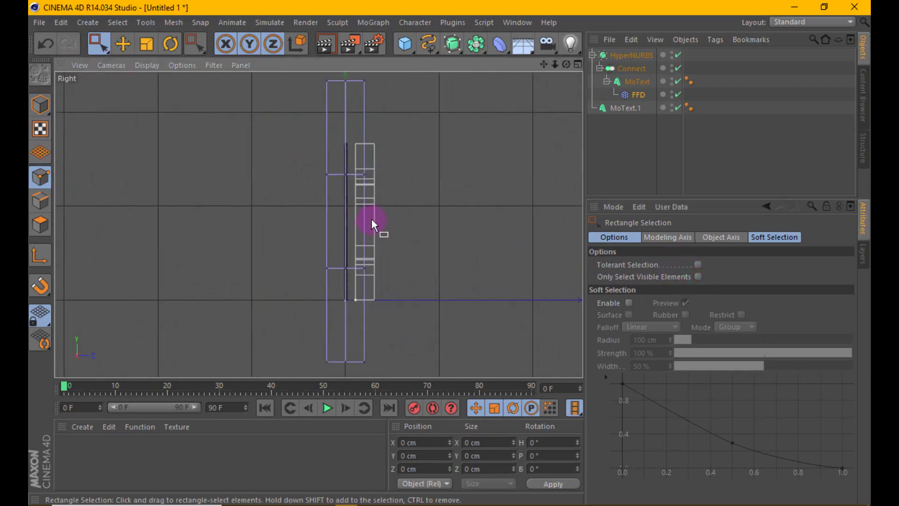
{"action": "left_click", "coordinate": [641, 94]}
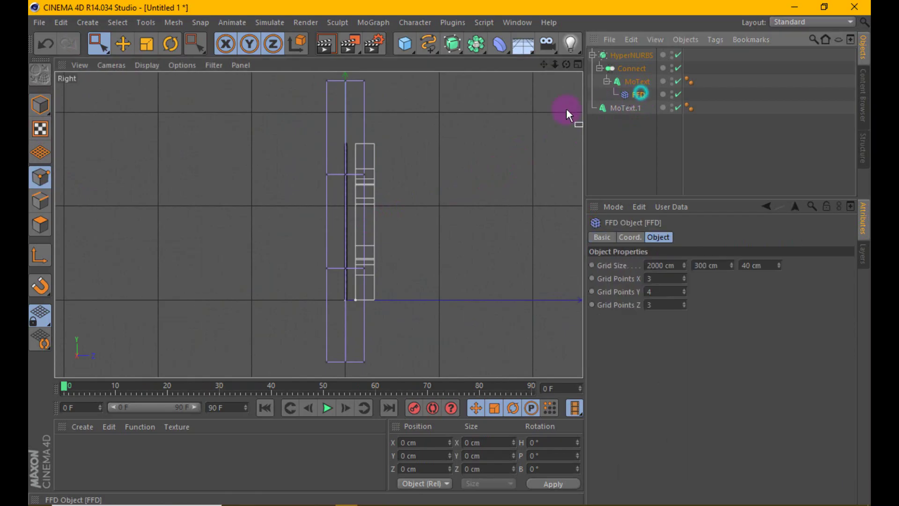
{"action": "left_click", "coordinate": [576, 66]}
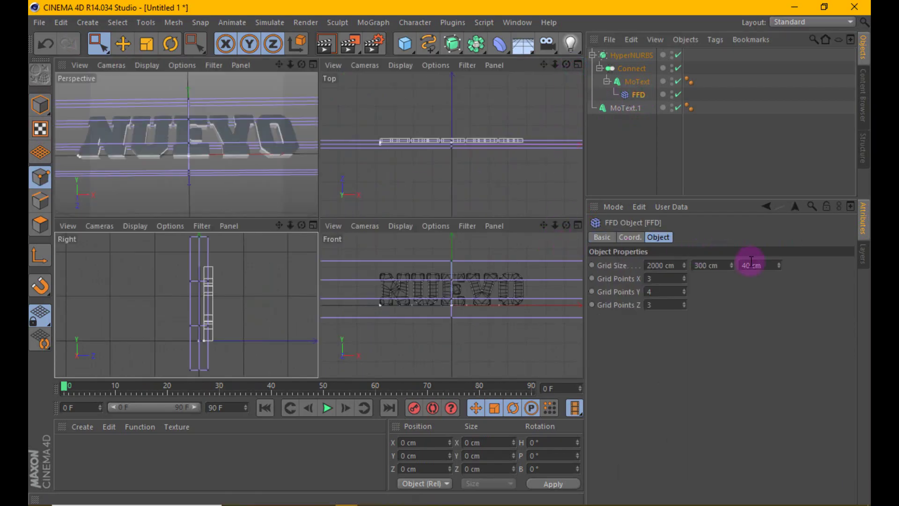
Step: Set the FFD to 3 Y grid points and push its middle points back about 298 cm
{"action": "left_click", "coordinate": [685, 294]}
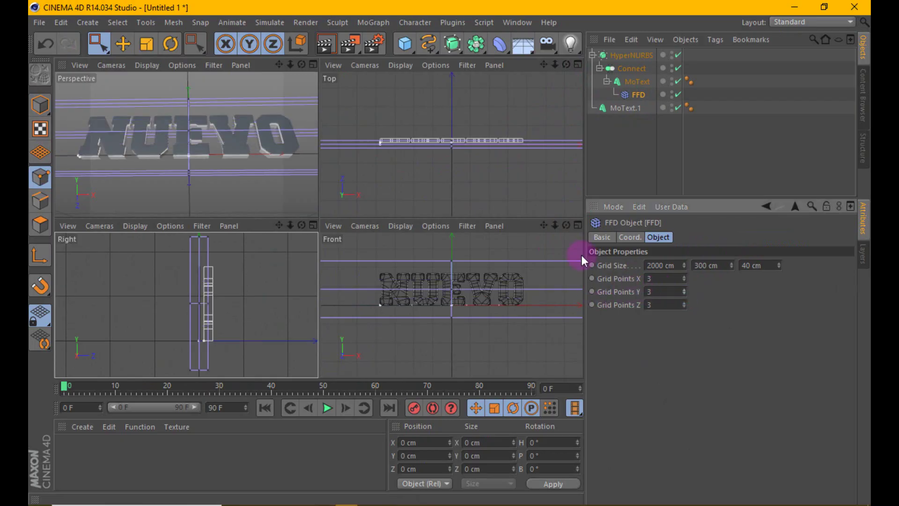
{"action": "left_click", "coordinate": [314, 225]}
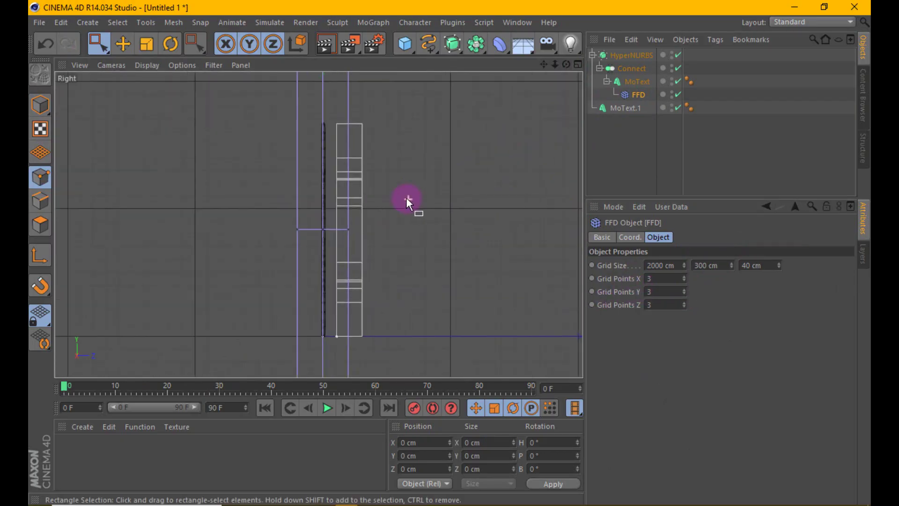
{"action": "left_click_drag", "start_coordinate": [287, 215], "coordinate": [307, 244]}
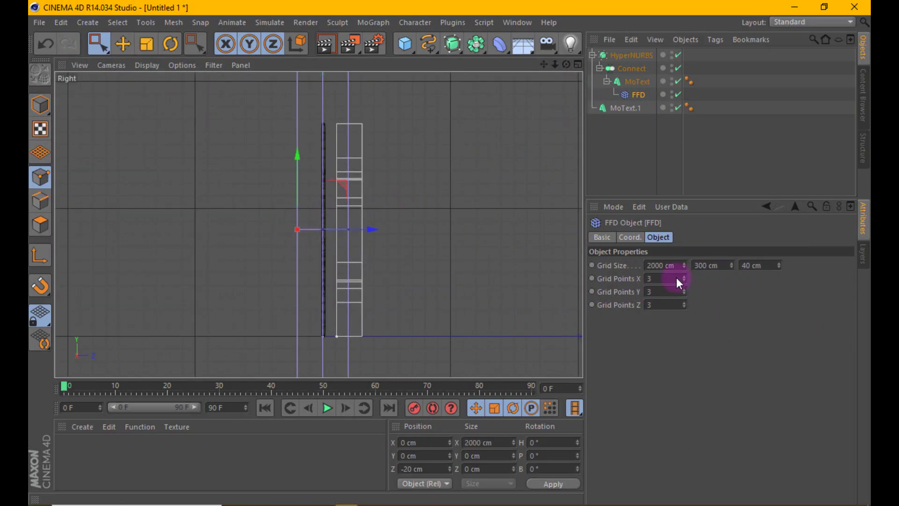
{"action": "left_click", "coordinate": [146, 51]}
{"action": "left_click", "coordinate": [123, 47]}
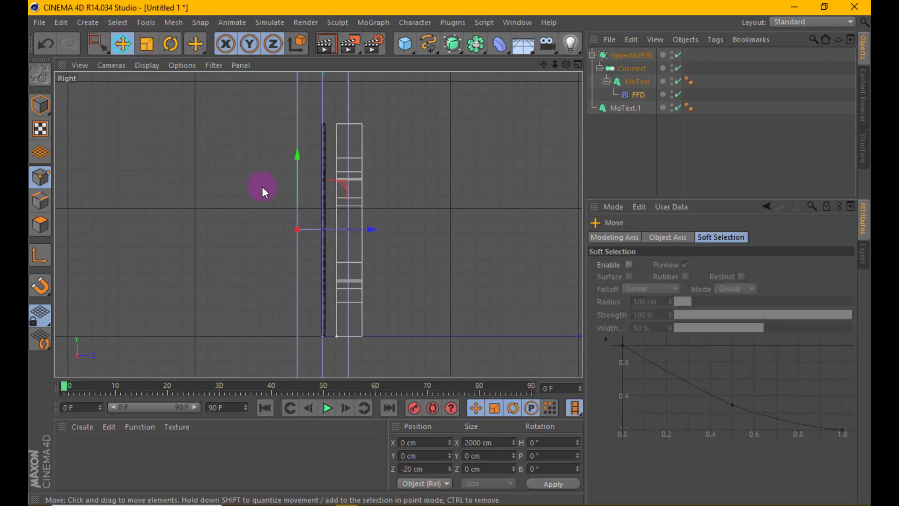
{"action": "scroll", "coordinate": [261, 187], "scroll_direction": "up", "scroll_amount": 2}
{"action": "mouse_move", "coordinate": [377, 244]}
{"action": "left_mouse_down"}
{"action": "mouse_move", "coordinate": [280, 237]}
{"action": "mouse_move", "coordinate": [382, 248]}
{"action": "left_mouse_up"}
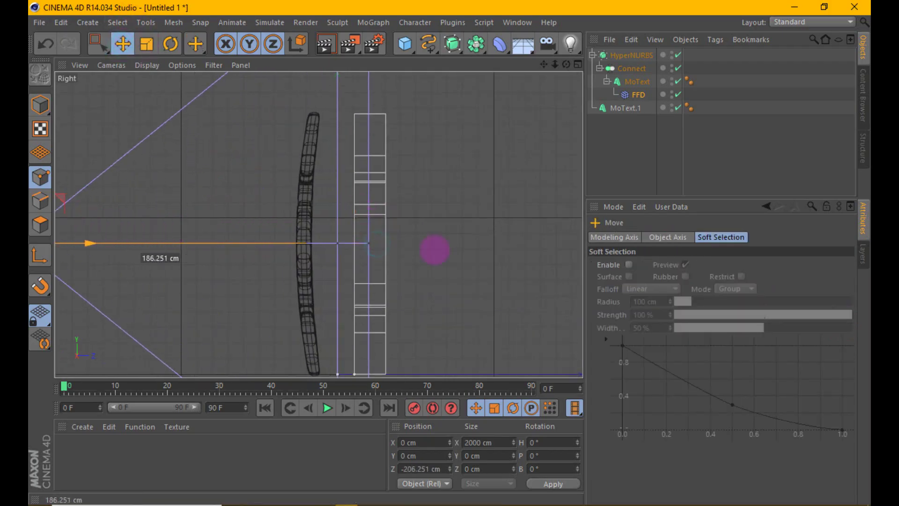
{"action": "scroll", "coordinate": [391, 175], "scroll_direction": "down", "scroll_amount": 2}
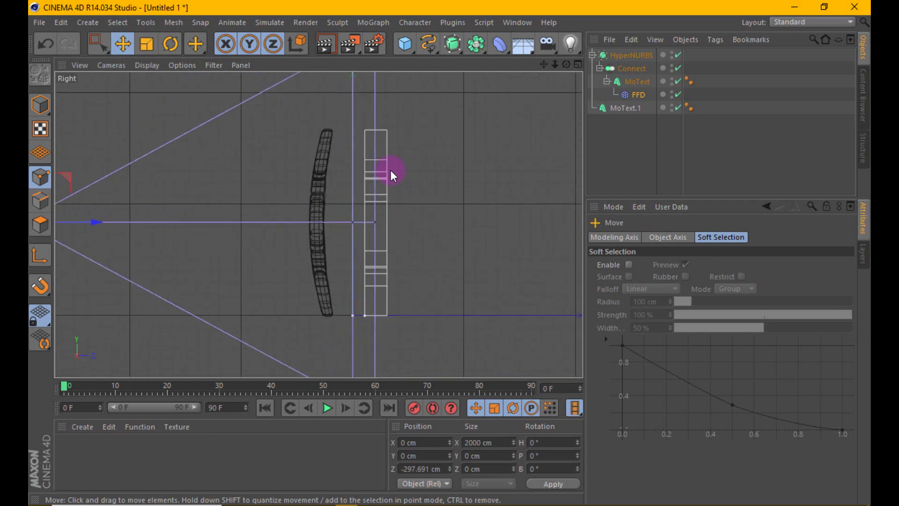
{"action": "left_click", "coordinate": [629, 94]}
{"action": "scroll", "coordinate": [399, 209], "scroll_direction": "down", "scroll_amount": 2}
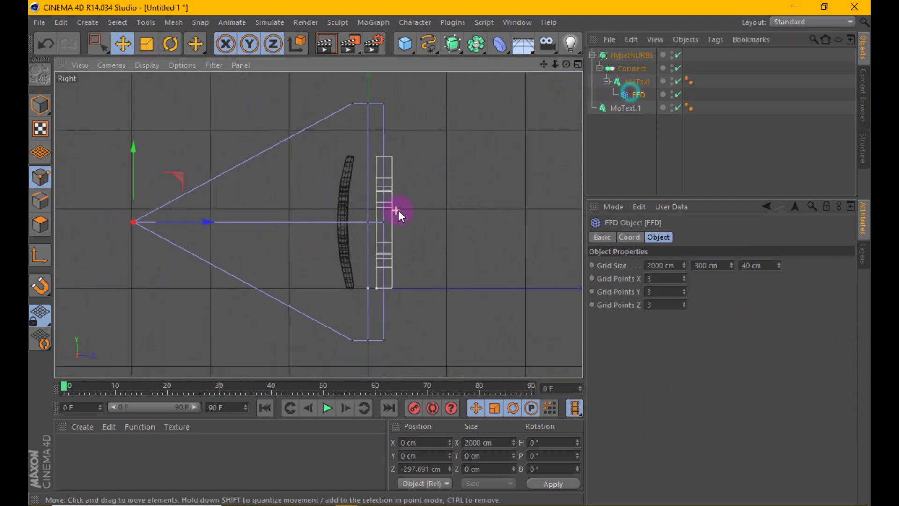
Step: Push MoText.1 back to about -12.4 cm Z and return to Model mode
{"action": "left_click", "coordinate": [617, 108]}
{"action": "scroll", "coordinate": [417, 260], "scroll_direction": "up", "scroll_amount": 2}
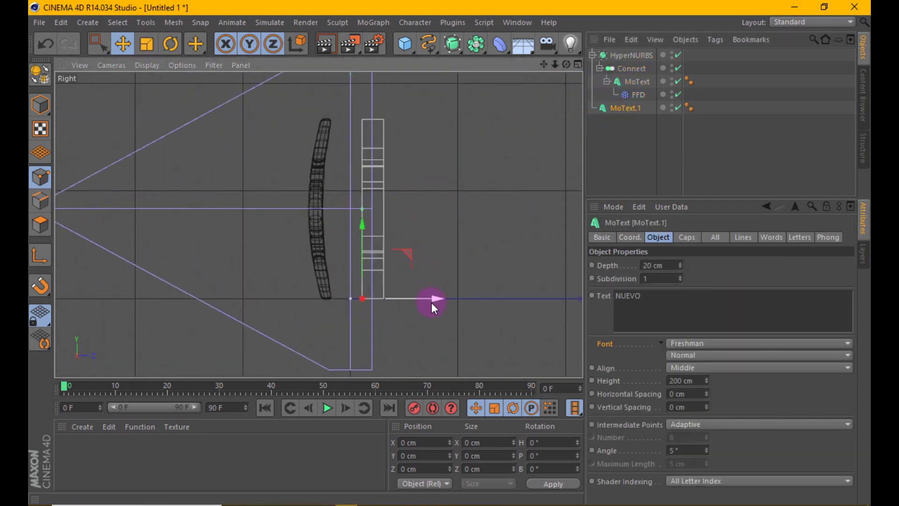
{"action": "left_click_drag", "start_coordinate": [437, 297], "coordinate": [412, 297]}
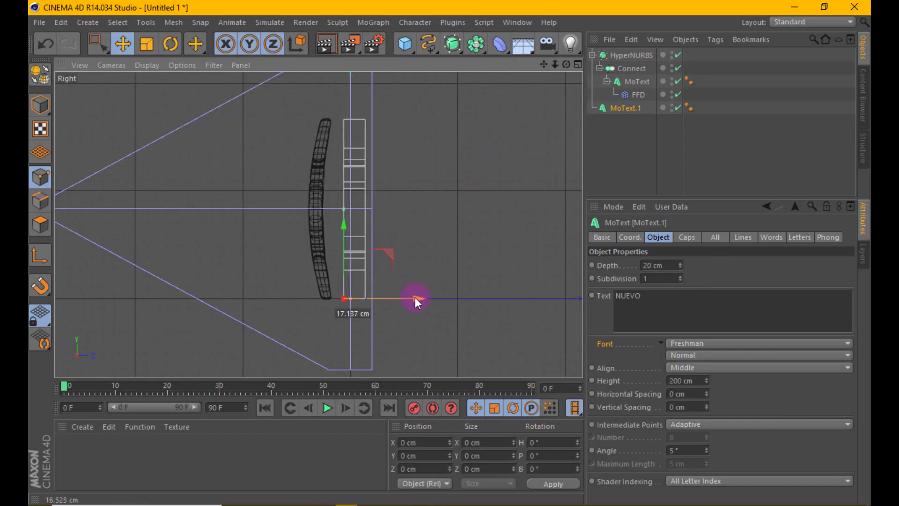
{"action": "left_click", "coordinate": [46, 109]}
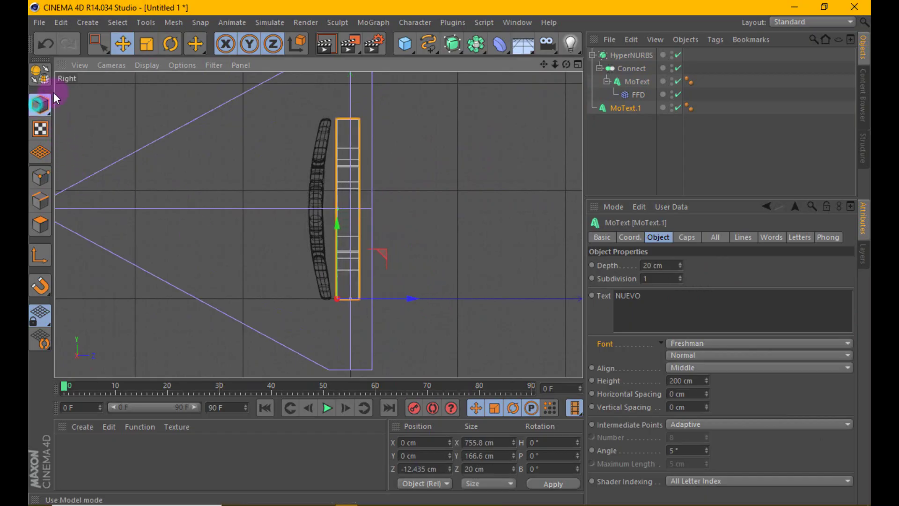
Step: Maximize the Perspective view and hide the FFD cage in the editor
{"action": "middle_click", "coordinate": [558, 65]}
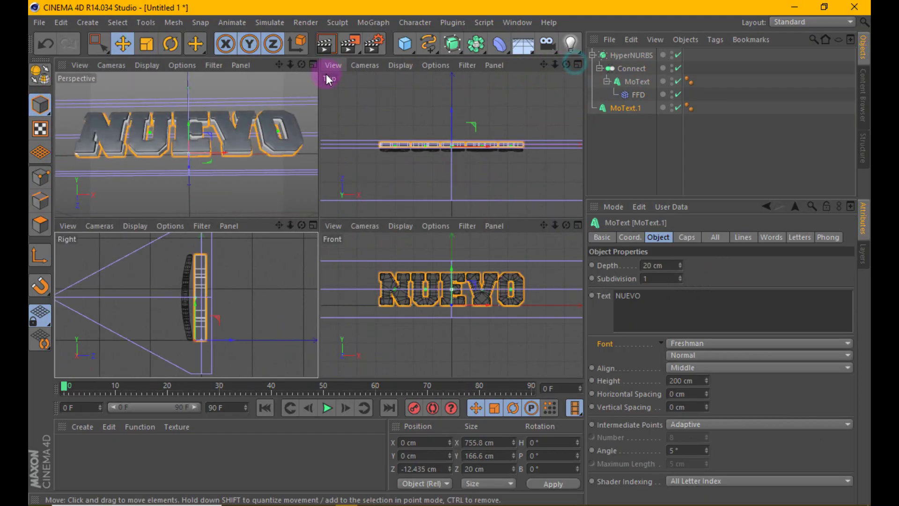
{"action": "left_click", "coordinate": [314, 66]}
{"action": "middle_click", "coordinate": [375, 139]}
{"action": "left_click", "coordinate": [652, 112]}
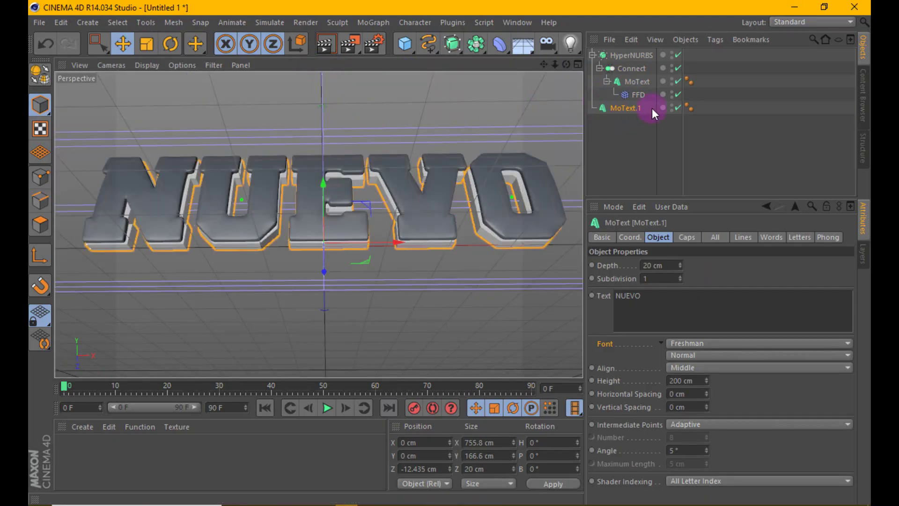
{"action": "left_click", "coordinate": [672, 93]}
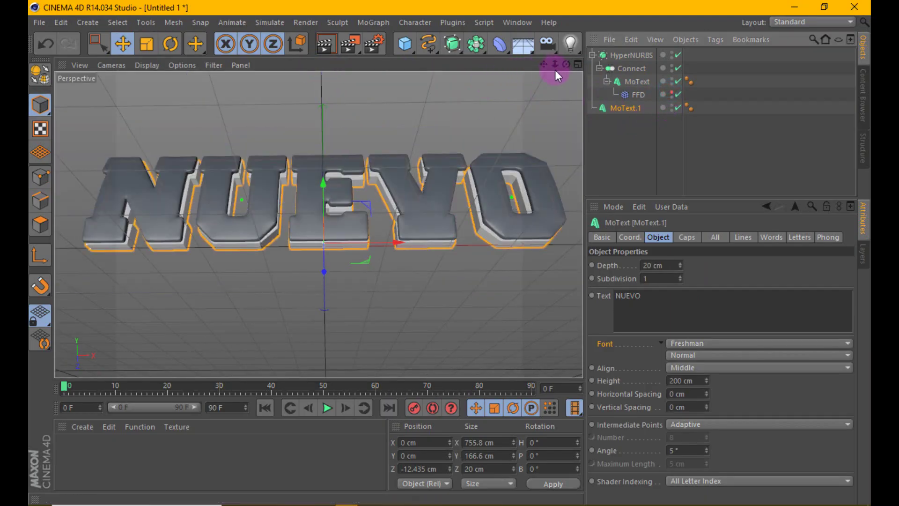
{"action": "mouse_move", "coordinate": [567, 65]}
{"action": "left_mouse_down"}
{"action": "mouse_move", "coordinate": [449, 253]}
{"action": "mouse_move", "coordinate": [438, 253]}
{"action": "mouse_move", "coordinate": [448, 254]}
{"action": "left_mouse_up"}
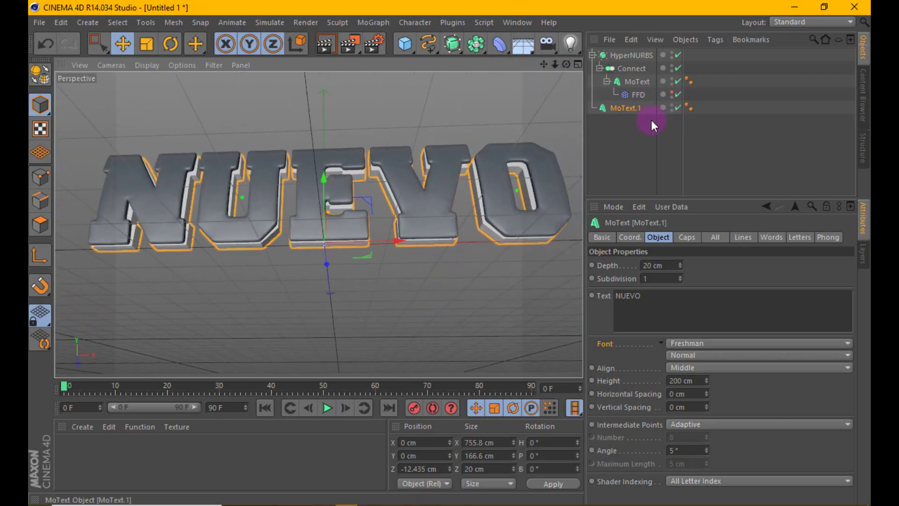
Step: Give MoText.1 a Fillet start cap with 15 steps and shift it along depth
{"action": "left_click", "coordinate": [625, 112]}
{"action": "left_click", "coordinate": [685, 237]}
{"action": "left_click", "coordinate": [693, 266]}
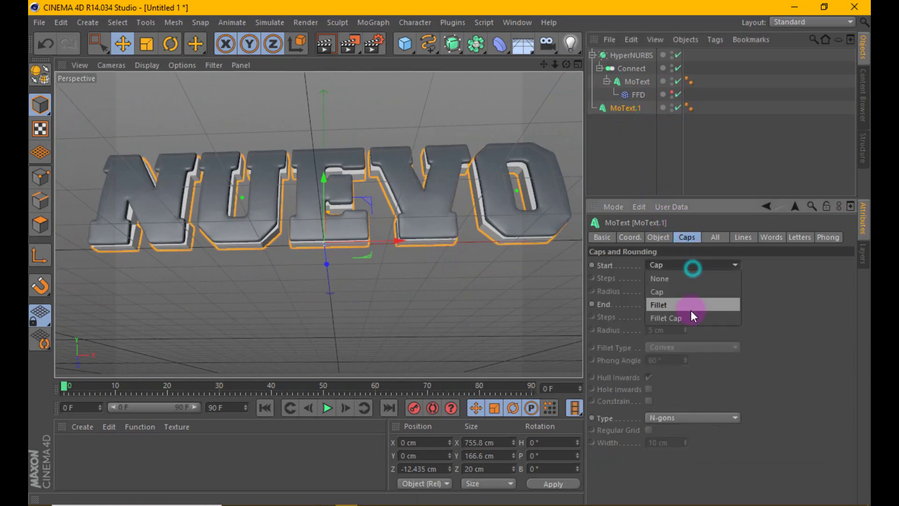
{"action": "left_click", "coordinate": [690, 314]}
{"action": "left_click_drag", "start_coordinate": [676, 281], "coordinate": [685, 271]}
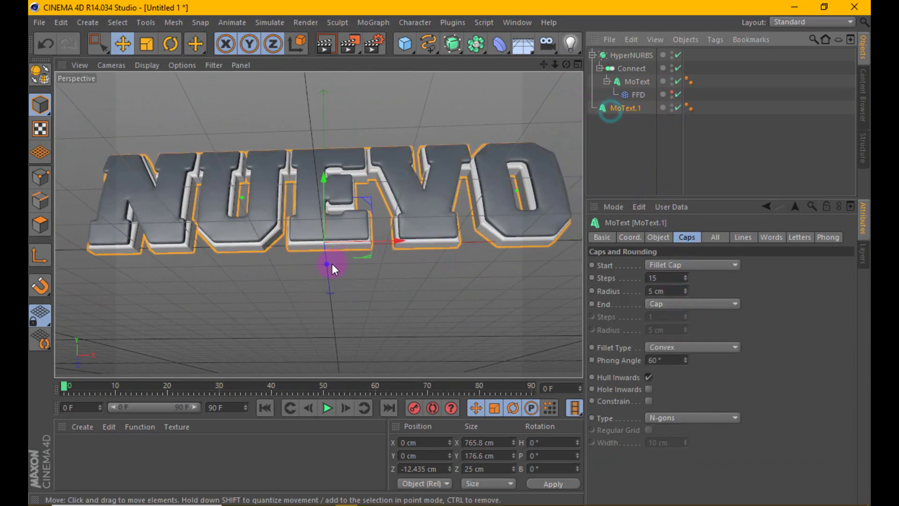
{"action": "left_click_drag", "start_coordinate": [327, 260], "coordinate": [327, 259]}
{"action": "scroll", "coordinate": [328, 192], "scroll_direction": "down", "scroll_amount": 2}
{"action": "scroll", "coordinate": [327, 192], "scroll_direction": "down", "scroll_amount": 1}
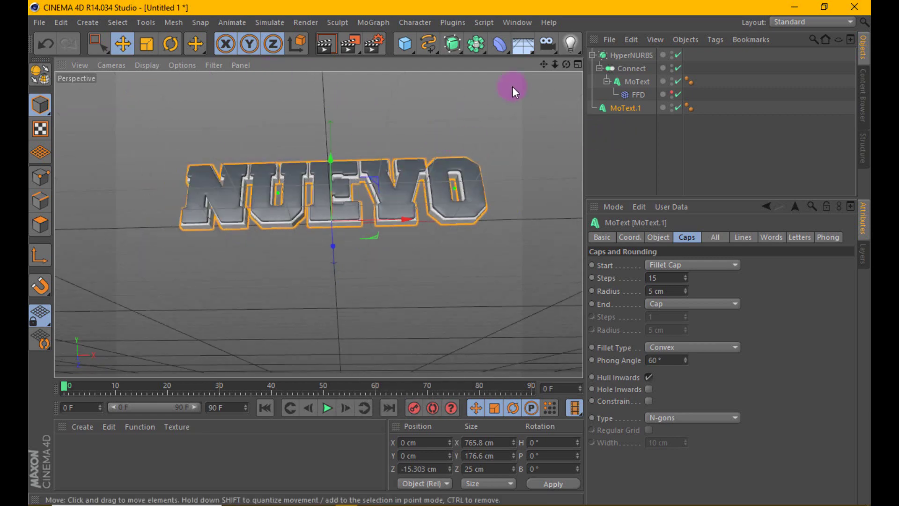
{"action": "left_click_drag", "start_coordinate": [566, 64], "coordinate": [449, 253]}
Step: Duplicate MoText.1 into a third NUEVO copy, offset it in depth, with 7 cm cap radius
{"action": "left_click_drag", "start_coordinate": [444, 151], "coordinate": [492, 157]}
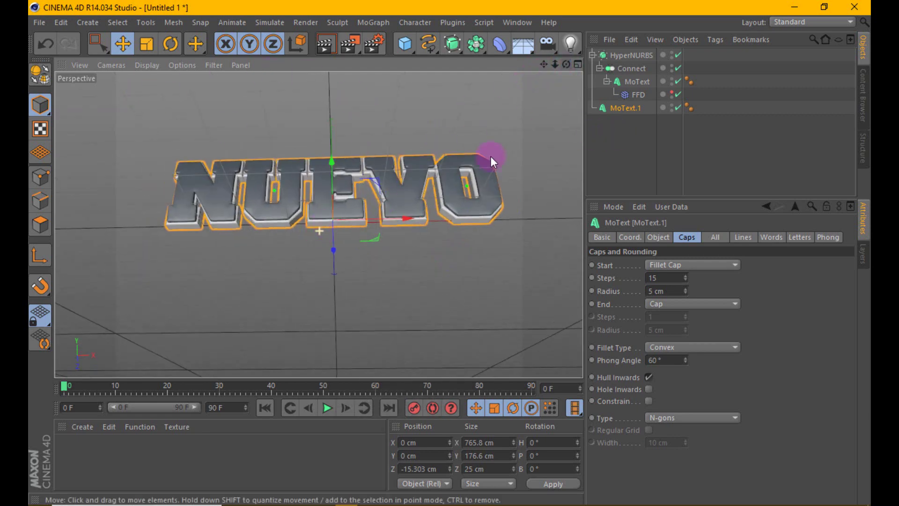
{"action": "left_click_drag", "start_coordinate": [625, 107], "coordinate": [626, 116], "text": "ctrl"}
{"action": "left_click_drag", "start_coordinate": [334, 251], "coordinate": [323, 252]}
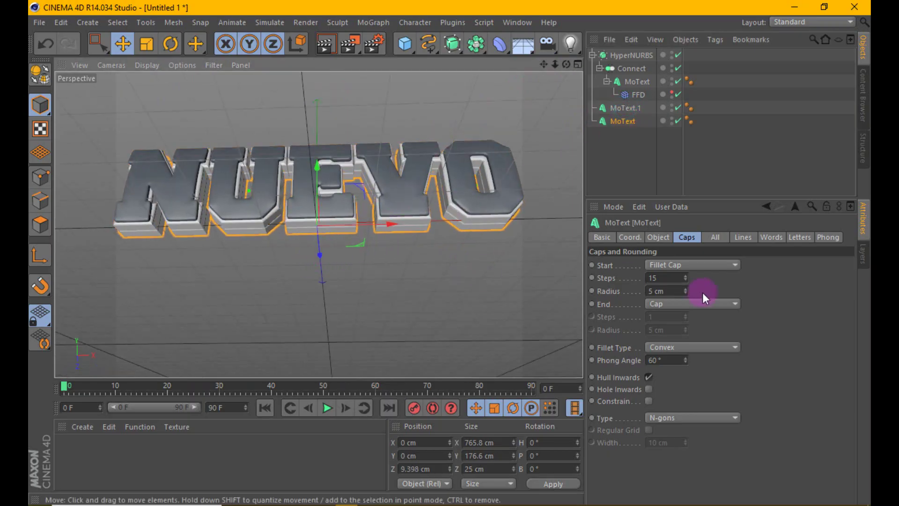
{"action": "left_click", "coordinate": [686, 289]}
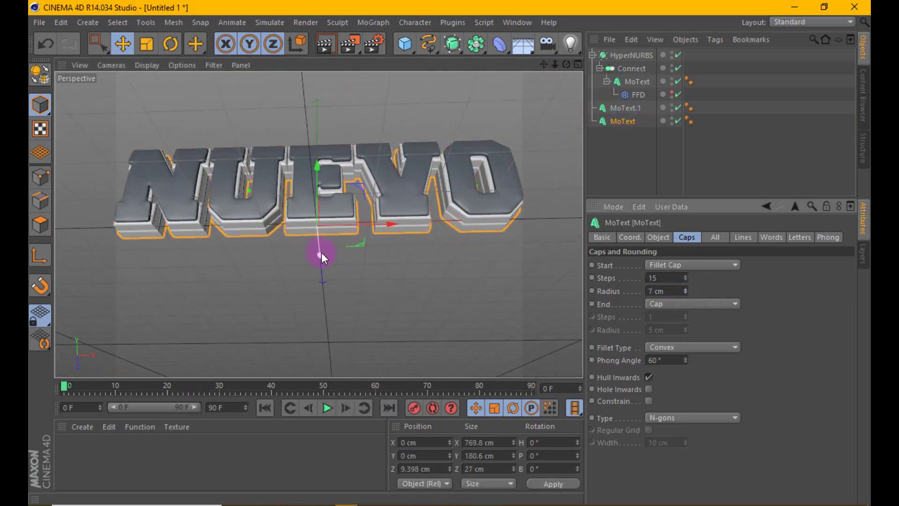
{"action": "left_click_drag", "start_coordinate": [321, 252], "coordinate": [321, 250]}
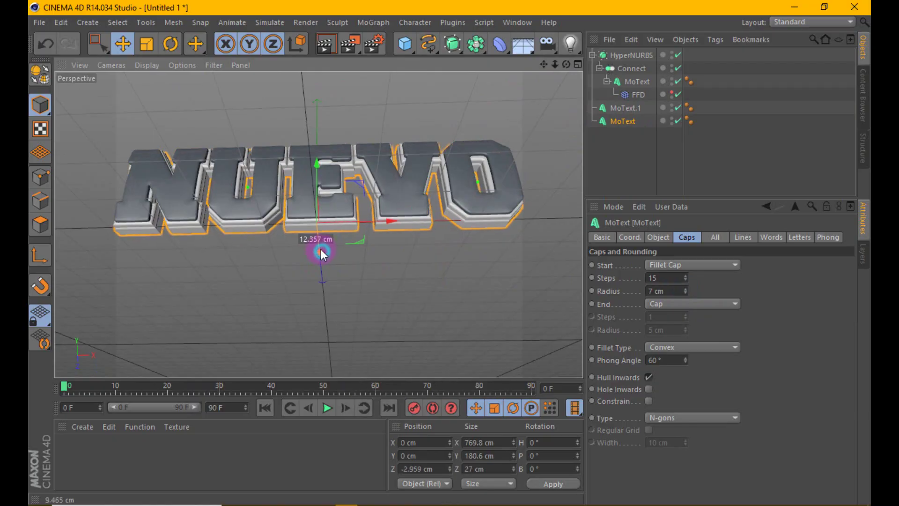
{"action": "left_click", "coordinate": [652, 237]}
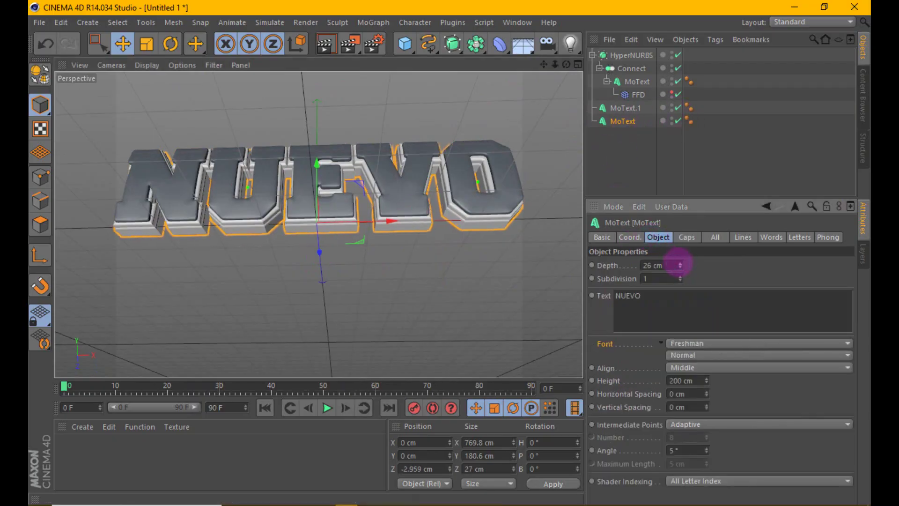
Step: Duplicate the text into MoText.2 through MoText.5, pushing each further back along depth
{"action": "left_click", "coordinate": [42, 44]}
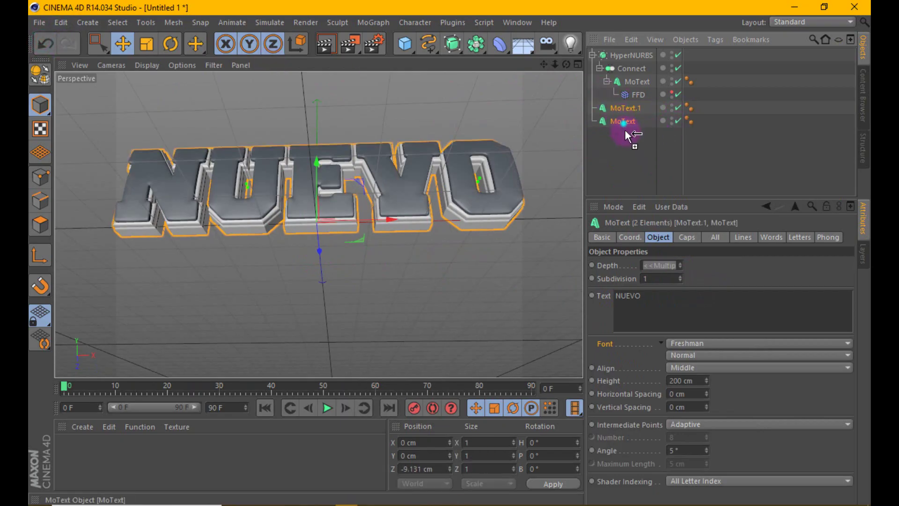
{"action": "left_click_drag", "start_coordinate": [618, 114], "coordinate": [623, 136], "text": "ctrl"}
{"action": "left_click_drag", "start_coordinate": [318, 251], "coordinate": [325, 263]}
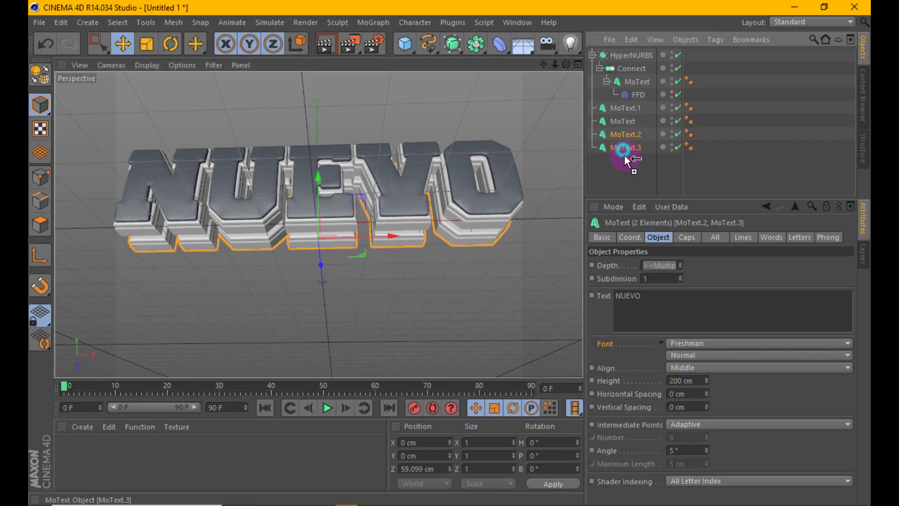
{"action": "left_click_drag", "start_coordinate": [622, 152], "coordinate": [625, 154], "text": "ctrl"}
{"action": "left_click_drag", "start_coordinate": [322, 261], "coordinate": [326, 274]}
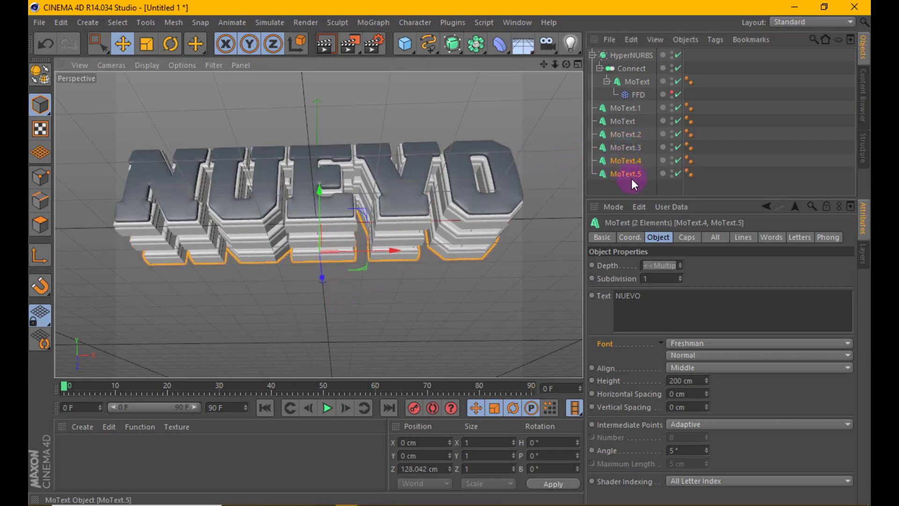
{"action": "left_click_drag", "start_coordinate": [629, 183], "coordinate": [621, 136]}
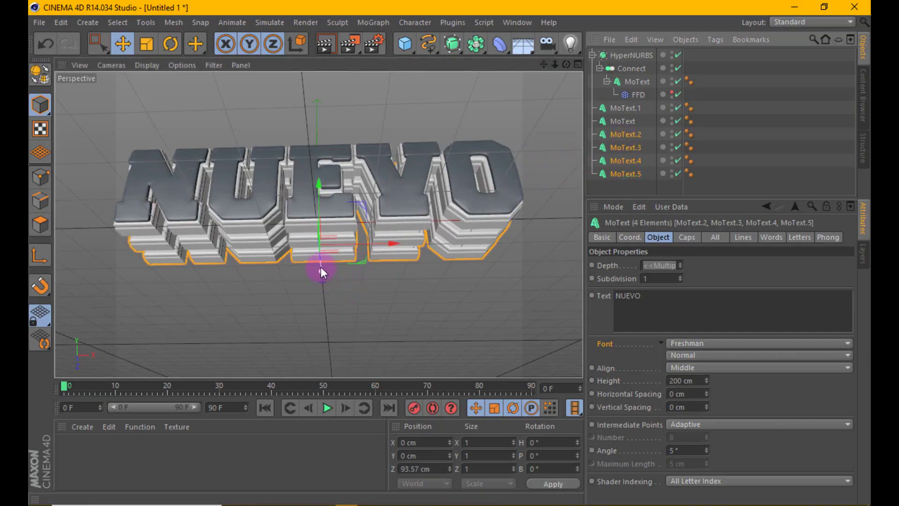
{"action": "left_click_drag", "start_coordinate": [321, 267], "coordinate": [320, 265]}
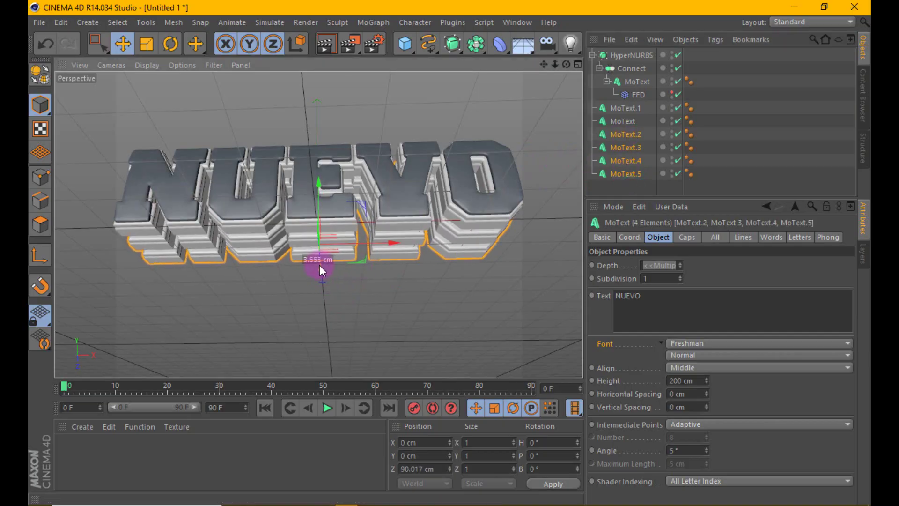
{"action": "left_click_drag", "start_coordinate": [637, 186], "coordinate": [625, 160]}
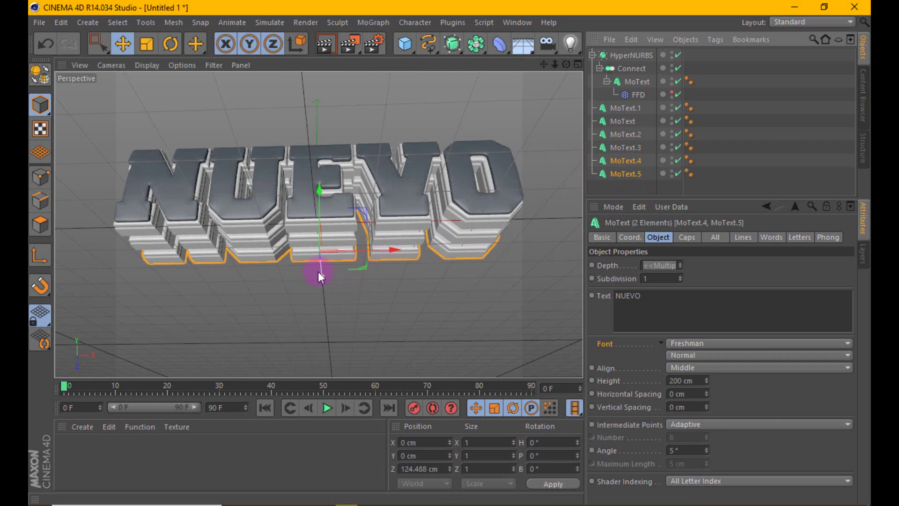
{"action": "left_click_drag", "start_coordinate": [318, 272], "coordinate": [323, 273]}
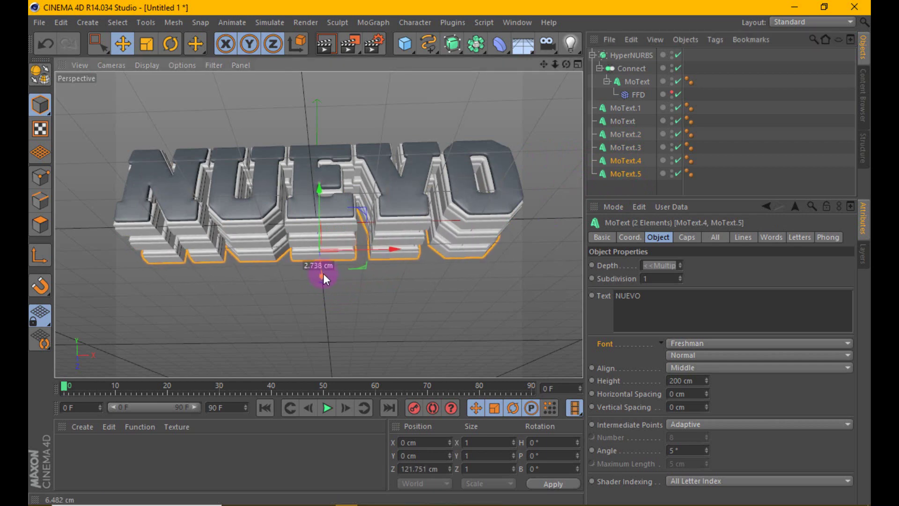
Step: Extrude MoText.5 to a 208 cm object depth
{"action": "left_click", "coordinate": [618, 175]}
{"action": "left_click", "coordinate": [678, 263]}
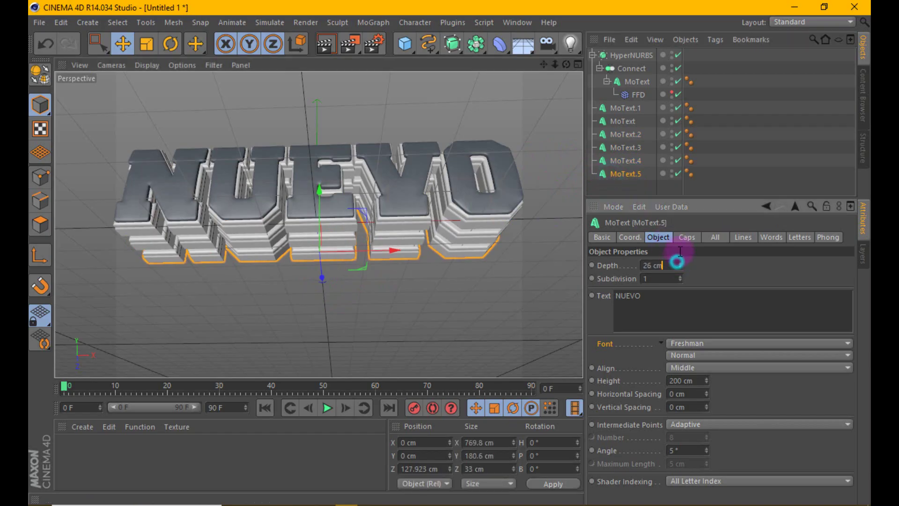
{"action": "left_click_drag", "start_coordinate": [681, 263], "coordinate": [690, 202]}
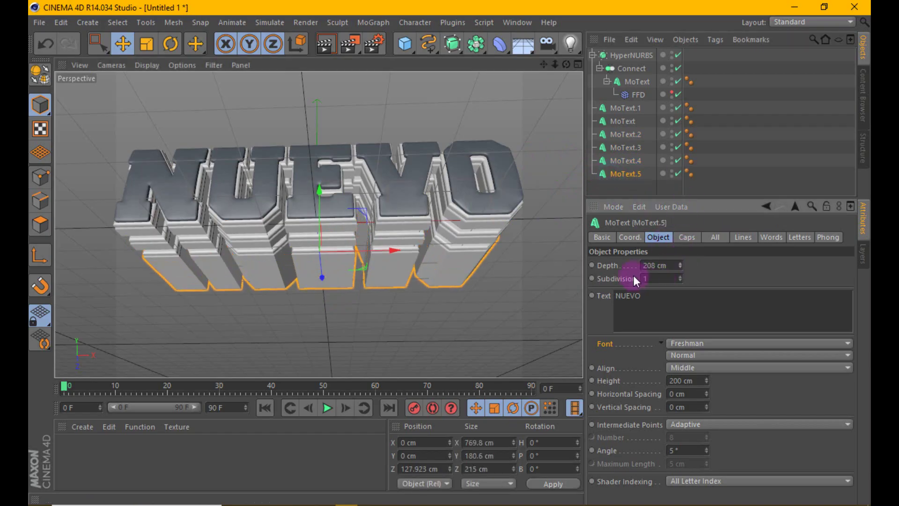
{"action": "left_click_drag", "start_coordinate": [566, 62], "coordinate": [449, 252]}
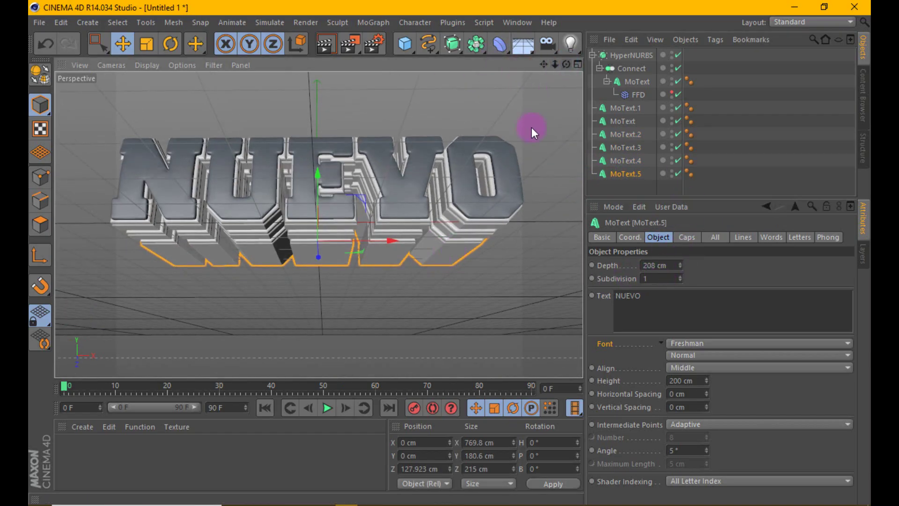
{"action": "mouse_move", "coordinate": [532, 128]}
{"action": "left_mouse_down", "text": "alt"}
{"action": "mouse_move", "coordinate": [376, 191]}
{"action": "mouse_move", "coordinate": [403, 89]}
{"action": "left_mouse_up", "text": "alt"}
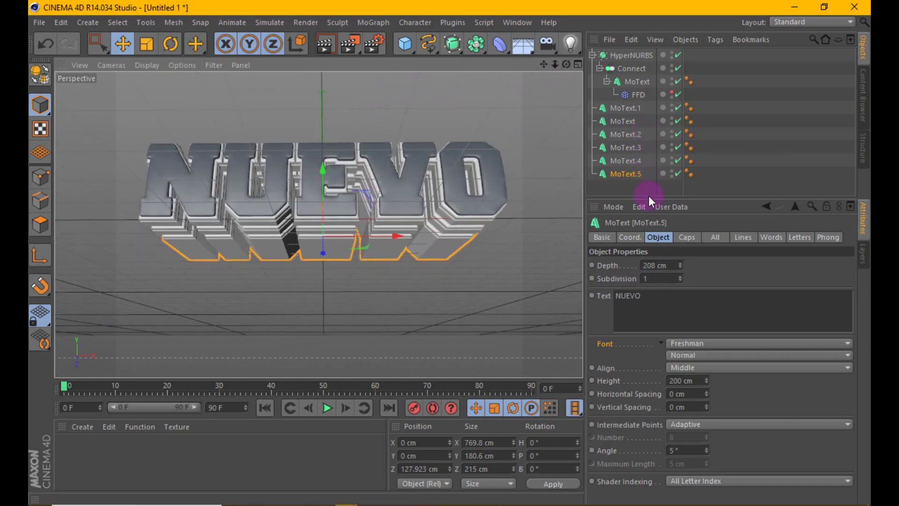
Step: Group all the text objects under a new Null and add a Taper deformer inside it
{"action": "left_click_drag", "start_coordinate": [648, 196], "coordinate": [638, 327]}
{"action": "left_click", "coordinate": [404, 43]}
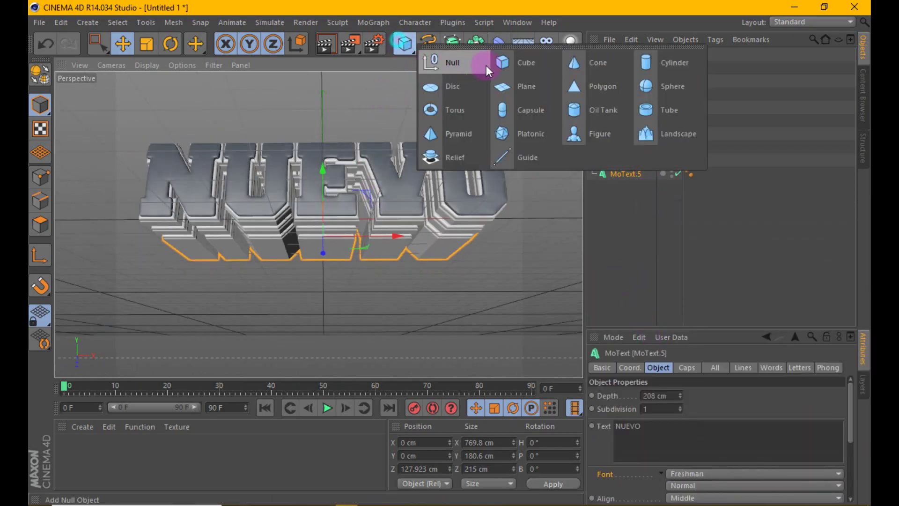
{"action": "left_click", "coordinate": [486, 68]}
{"action": "left_click_drag", "start_coordinate": [614, 82], "coordinate": [618, 56]}
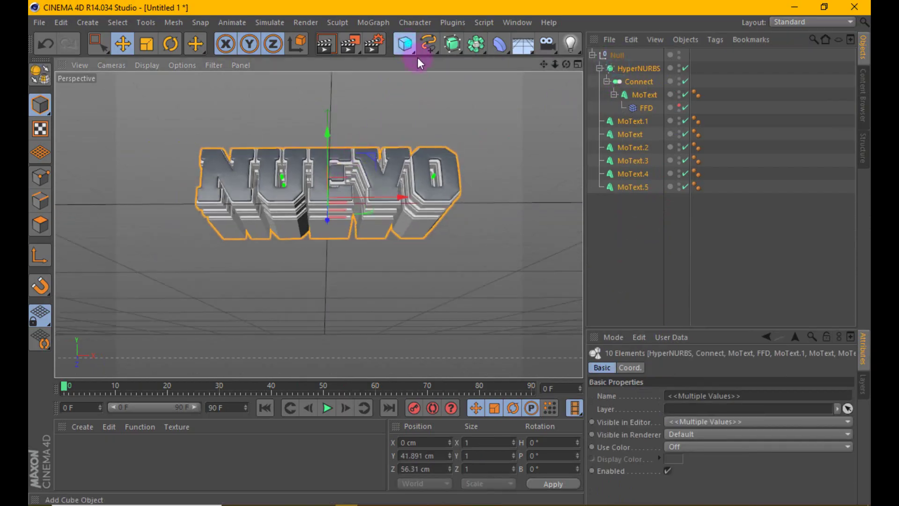
{"action": "left_click", "coordinate": [405, 43]}
{"action": "left_click", "coordinate": [500, 43]}
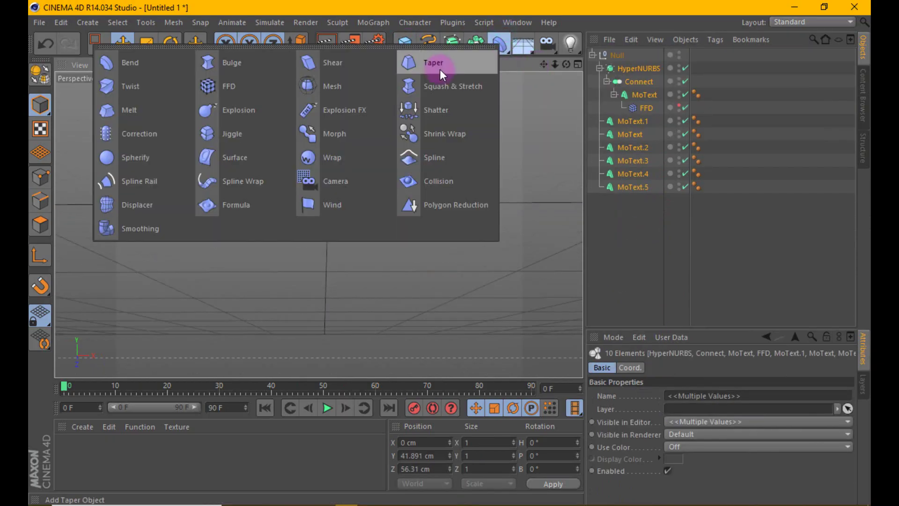
{"action": "left_click", "coordinate": [409, 63]}
{"action": "left_click_drag", "start_coordinate": [609, 56], "coordinate": [617, 74]}
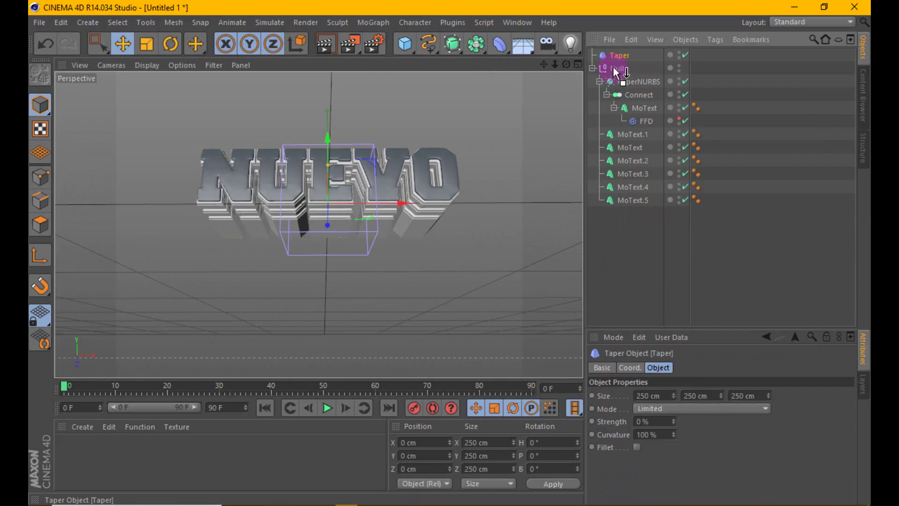
Step: Size the Taper to 2000×500×500 cm and position it in the front and side views
{"action": "double_click", "coordinate": [669, 396]}
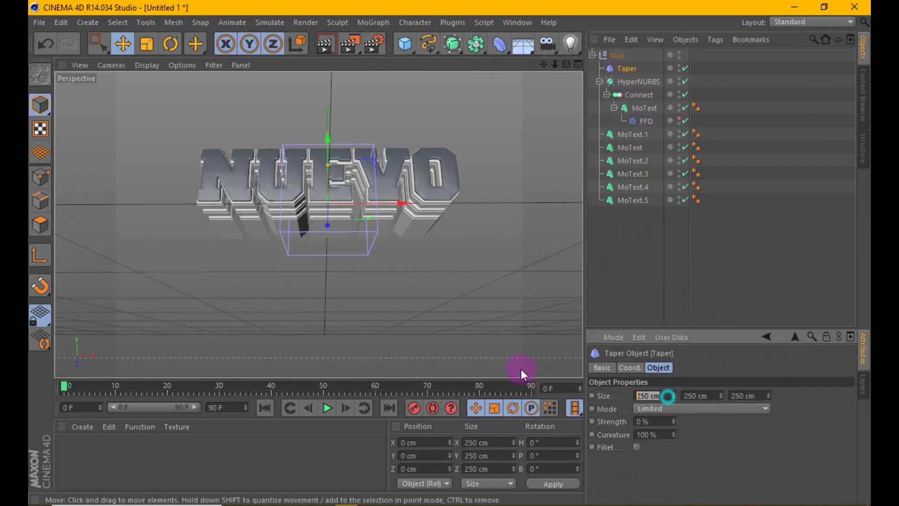
{"action": "type", "text": "2000 cm "}
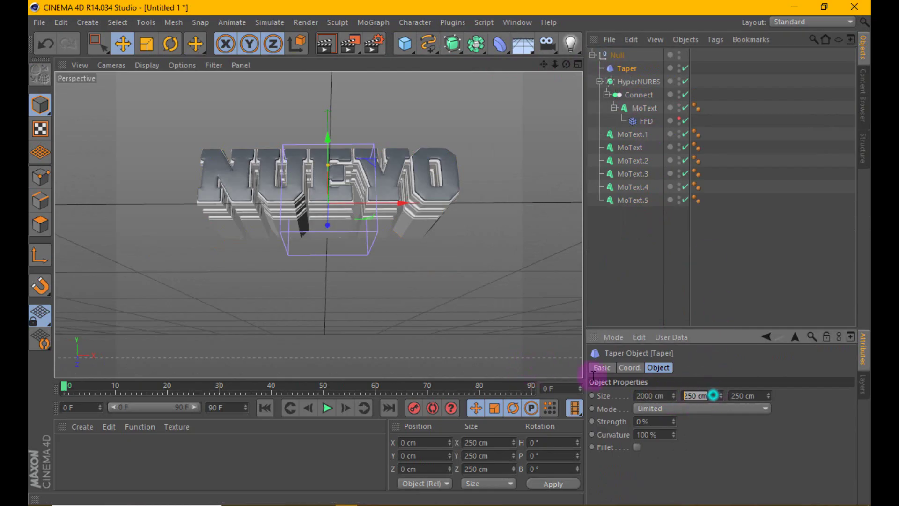
{"action": "type", "text": "500 cm 500"}
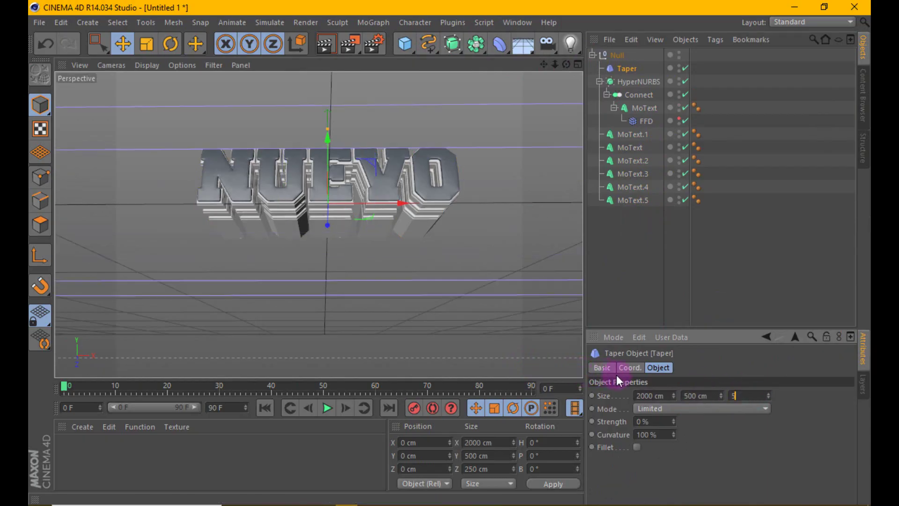
{"action": "left_click", "coordinate": [785, 386]}
{"action": "left_click", "coordinate": [578, 65]}
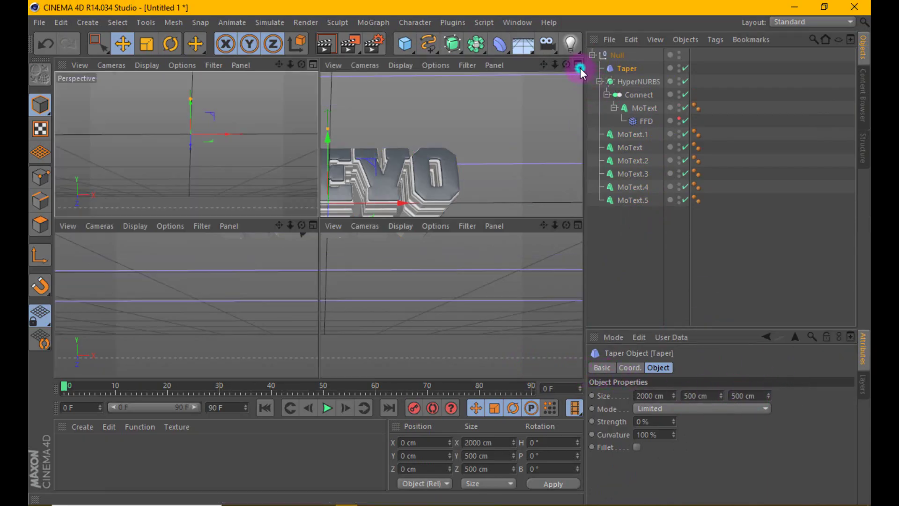
{"action": "mouse_move", "coordinate": [459, 280]}
{"action": "left_mouse_down"}
{"action": "mouse_move", "coordinate": [457, 288]}
{"action": "mouse_move", "coordinate": [457, 277]}
{"action": "mouse_move", "coordinate": [440, 276]}
{"action": "left_mouse_up"}
{"action": "scroll", "coordinate": [396, 257], "scroll_direction": "down", "scroll_amount": 2}
{"action": "mouse_move", "coordinate": [217, 272]}
{"action": "left_mouse_down"}
{"action": "mouse_move", "coordinate": [256, 295]}
{"action": "mouse_move", "coordinate": [266, 290]}
{"action": "left_mouse_up"}
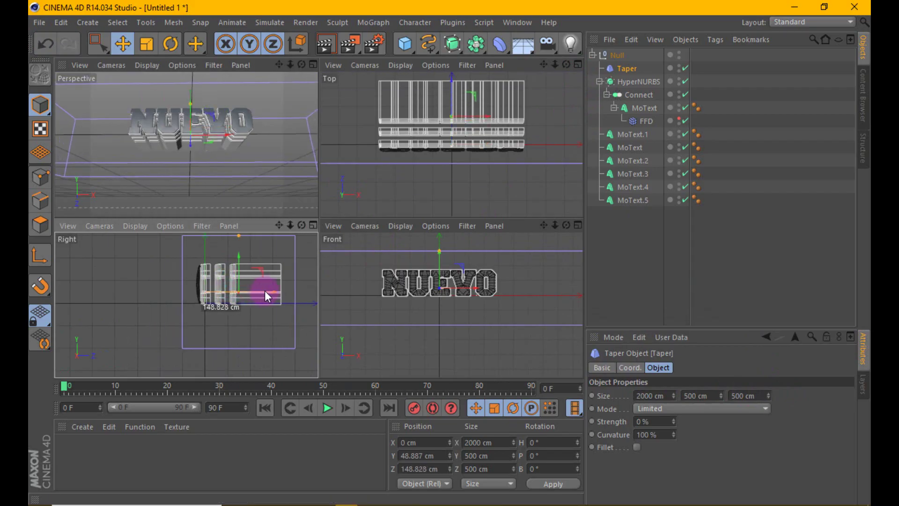
{"action": "left_click", "coordinate": [315, 74]}
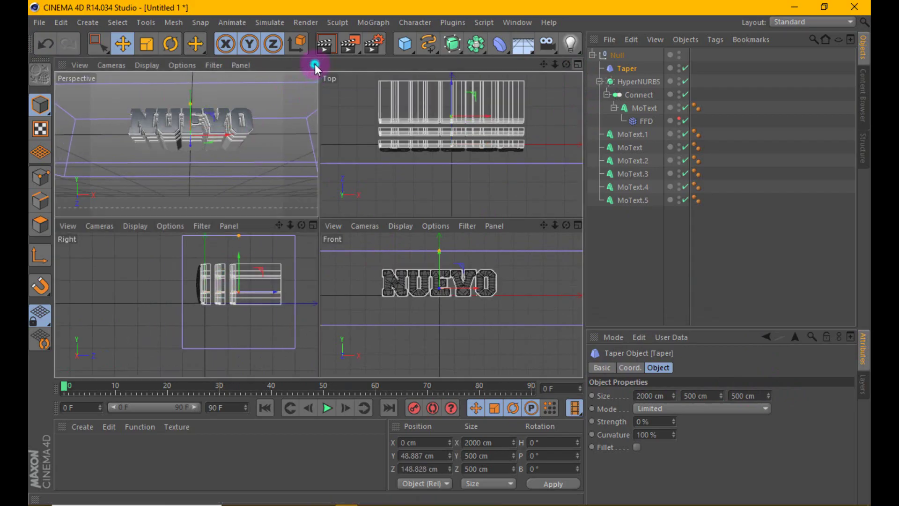
Step: Set the Taper strength to 28% with 0% curvature and inspect the tapered text
{"action": "left_click_drag", "start_coordinate": [673, 418], "coordinate": [673, 420]}
{"action": "type", "text": "0"}
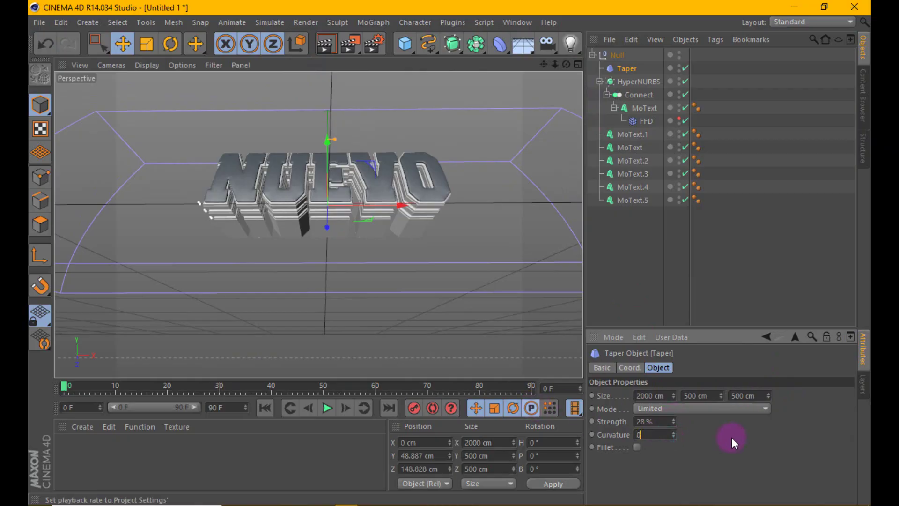
{"action": "key", "text": "Return"}
{"action": "scroll", "coordinate": [347, 186], "scroll_direction": "up", "scroll_amount": 3}
{"action": "scroll", "coordinate": [321, 173], "scroll_direction": "up", "scroll_amount": 3}
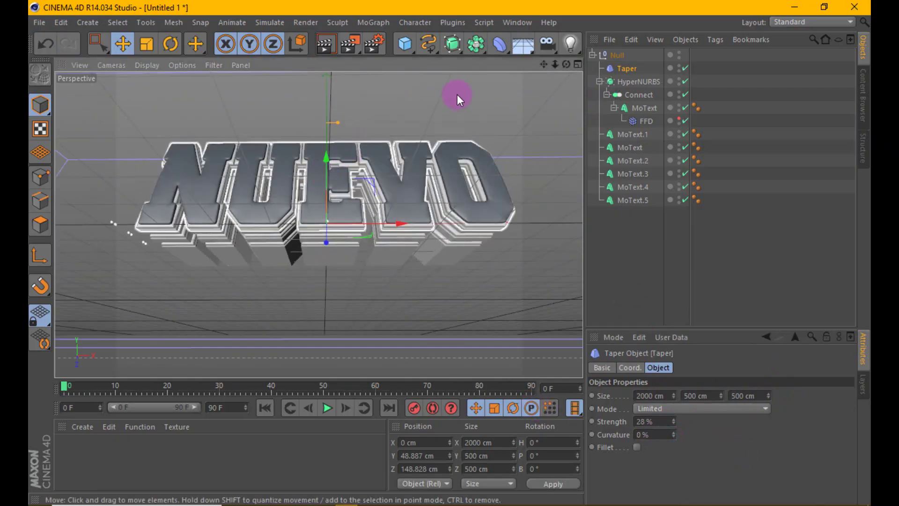
{"action": "left_click_drag", "start_coordinate": [566, 64], "coordinate": [452, 251]}
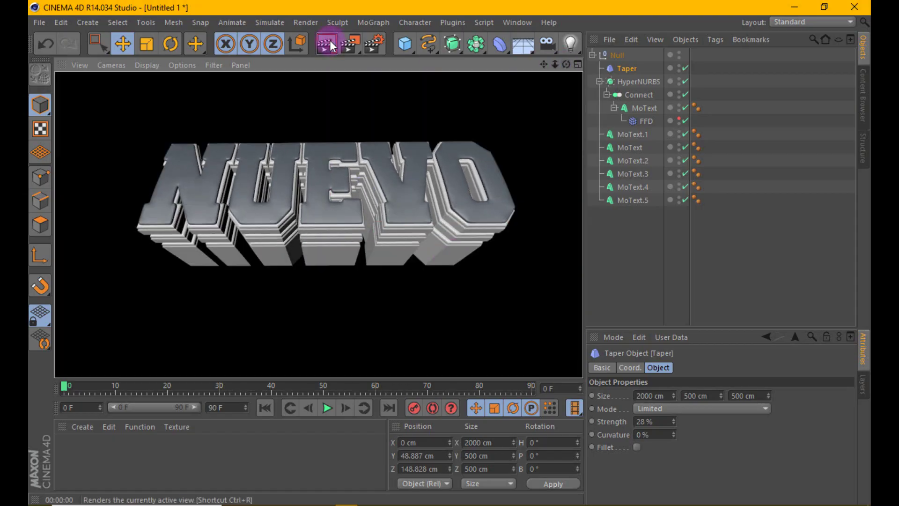
{"action": "left_click_drag", "start_coordinate": [543, 64], "coordinate": [531, 76]}
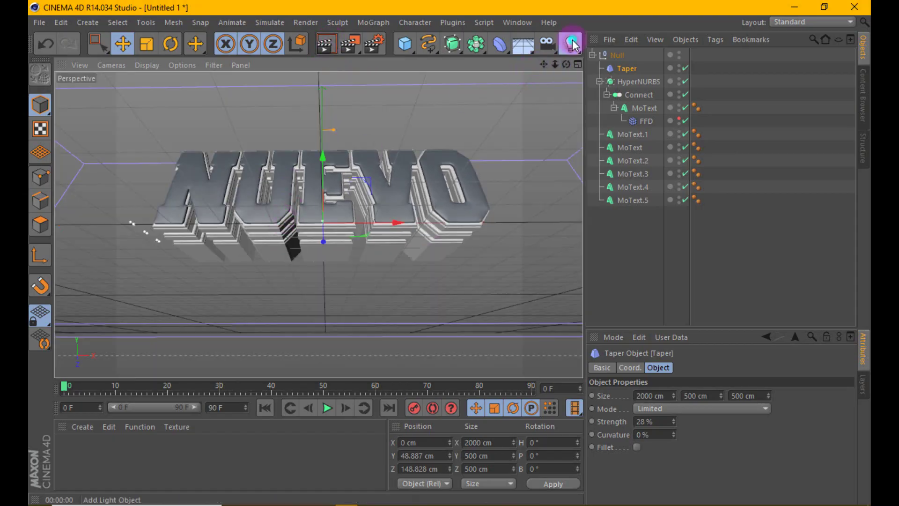
Step: Add a light with Shadow Maps (Soft), placed right of and in front of the text
{"action": "left_click_drag", "start_coordinate": [570, 43], "coordinate": [613, 60]}
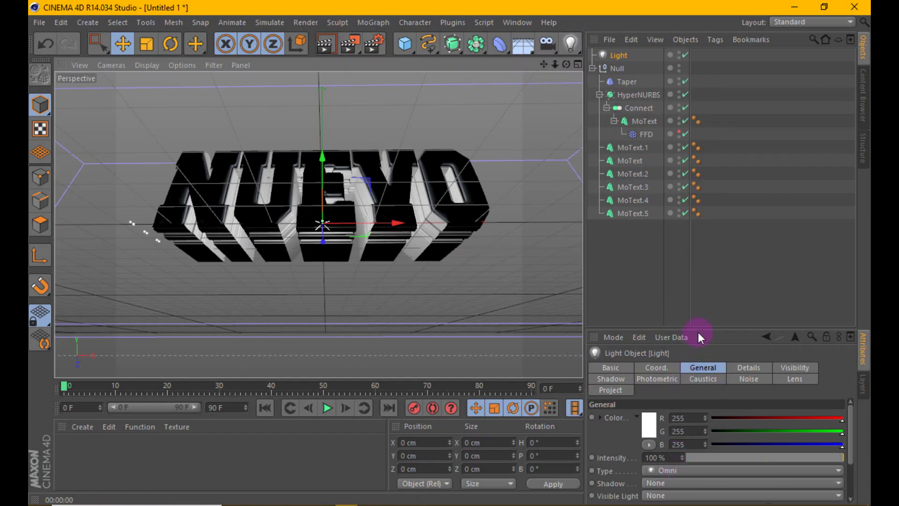
{"action": "left_click_drag", "start_coordinate": [698, 333], "coordinate": [698, 260]}
{"action": "left_click", "coordinate": [693, 406]}
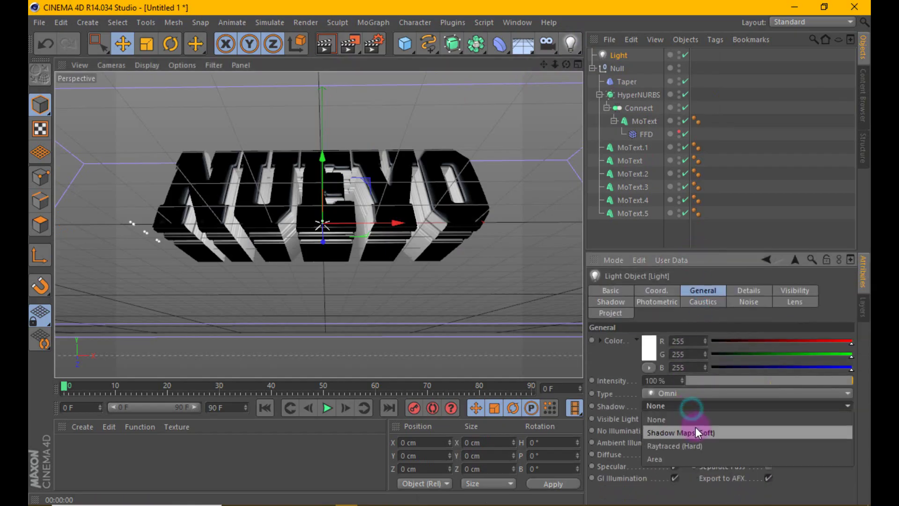
{"action": "left_click", "coordinate": [697, 432]}
{"action": "left_click", "coordinate": [579, 65]}
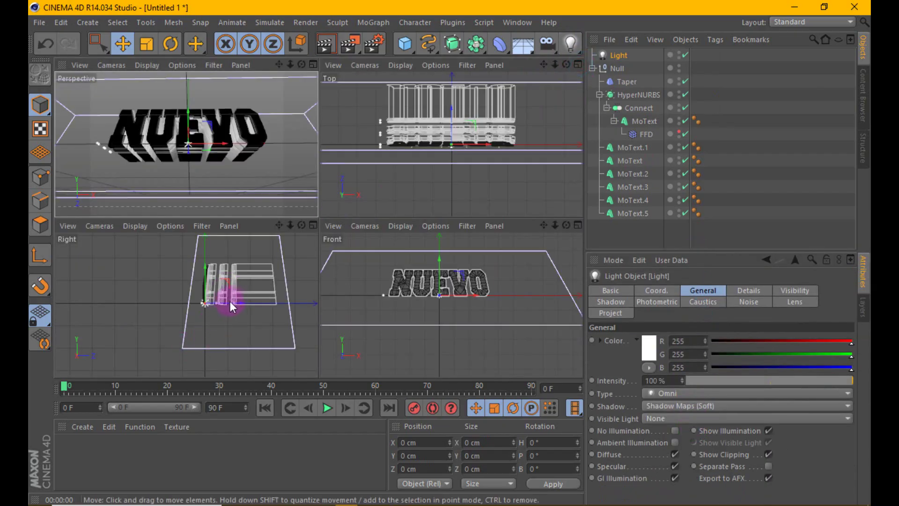
{"action": "left_click_drag", "start_coordinate": [231, 307], "coordinate": [182, 307]}
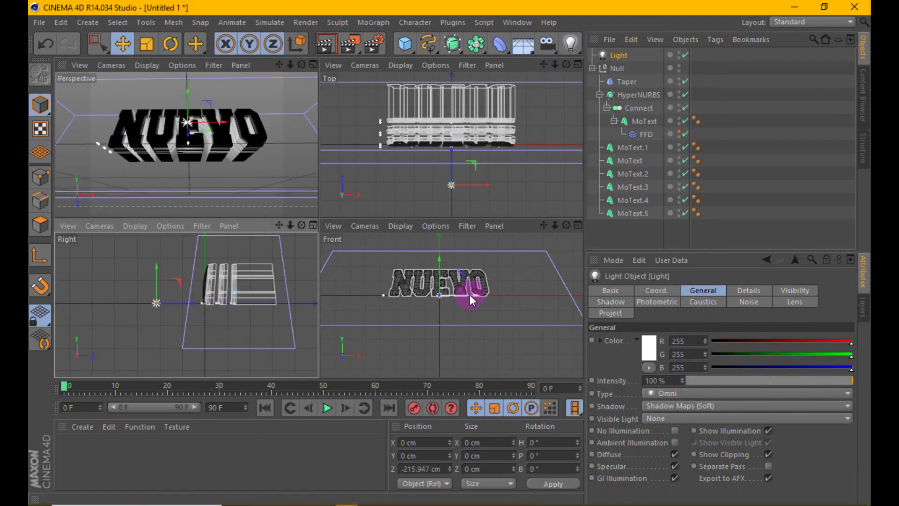
{"action": "left_click_drag", "start_coordinate": [471, 294], "coordinate": [522, 294]}
Step: Preview-render the lit text, re-render a closer view, then orbit to a new angle
{"action": "left_click", "coordinate": [311, 68]}
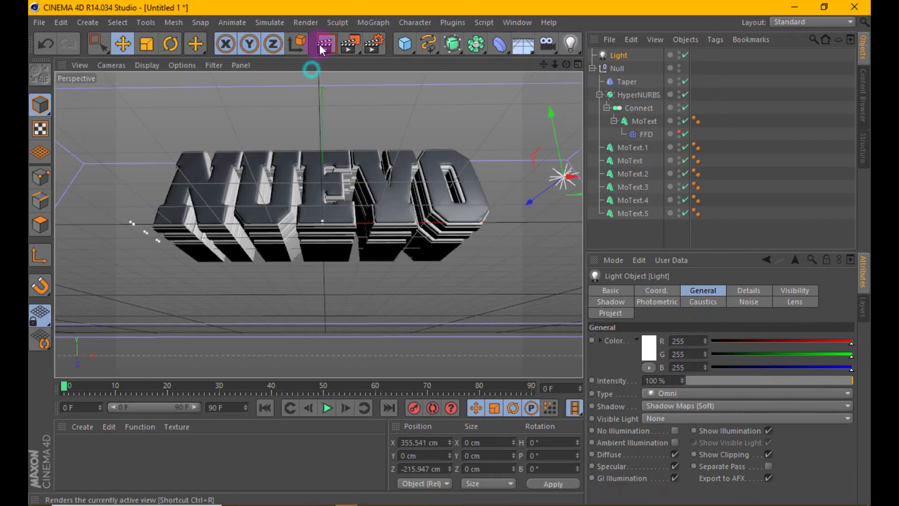
{"action": "left_click", "coordinate": [322, 47]}
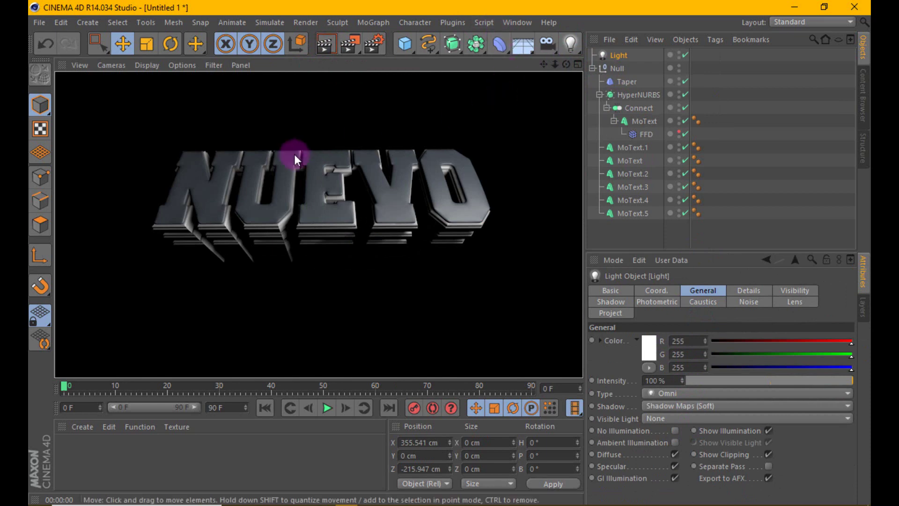
{"action": "scroll", "coordinate": [318, 193], "scroll_direction": "up", "scroll_amount": 2}
{"action": "left_click", "coordinate": [326, 44]}
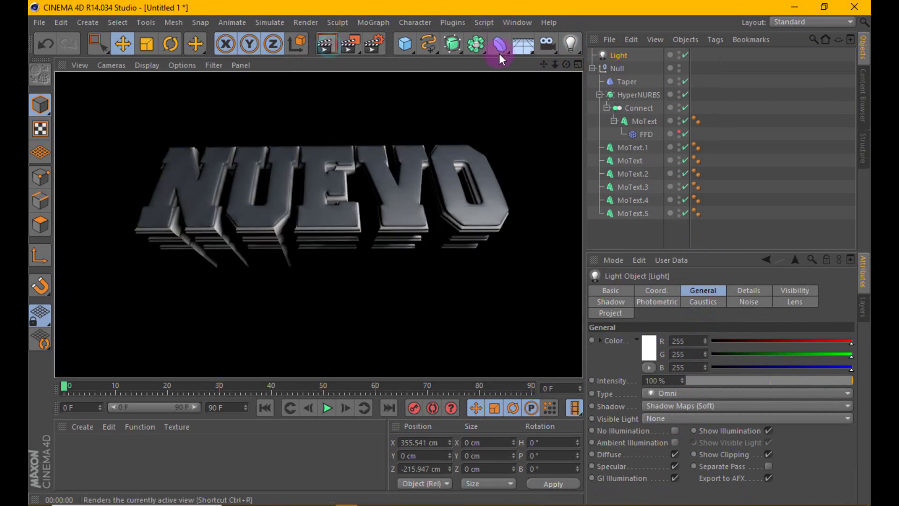
{"action": "left_click", "coordinate": [670, 80]}
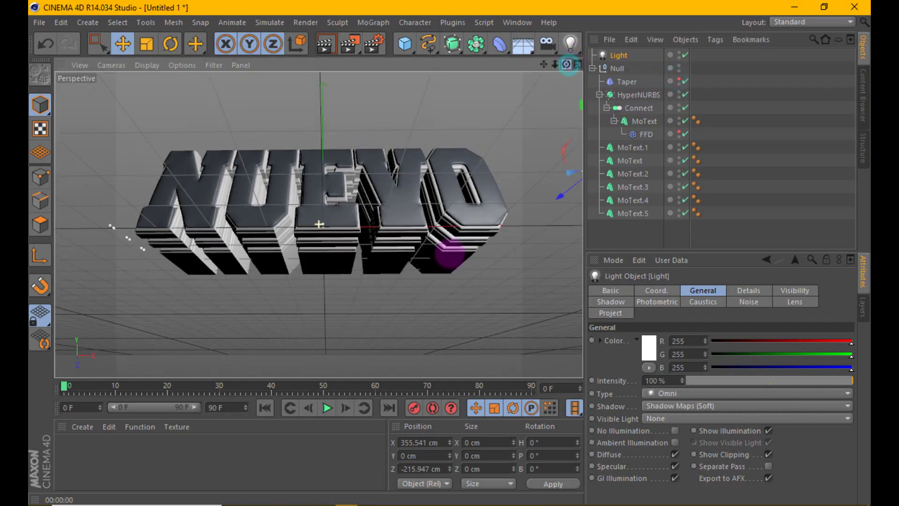
{"action": "left_click_drag", "start_coordinate": [329, 231], "coordinate": [330, 84]}
Step: Set render output to HDV/HDTV 720 29.97 (1280×720), Best anti-aliasing, and PNG format
{"action": "left_click", "coordinate": [327, 45]}
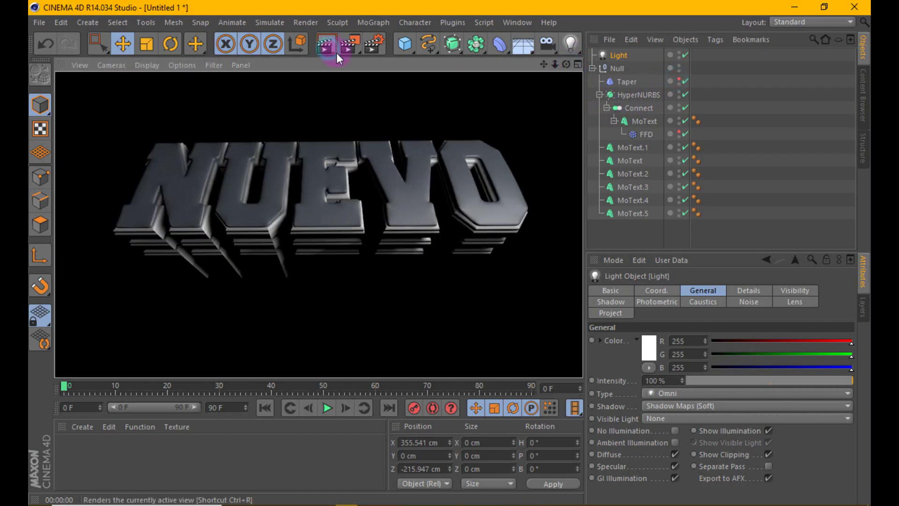
{"action": "left_click", "coordinate": [373, 43]}
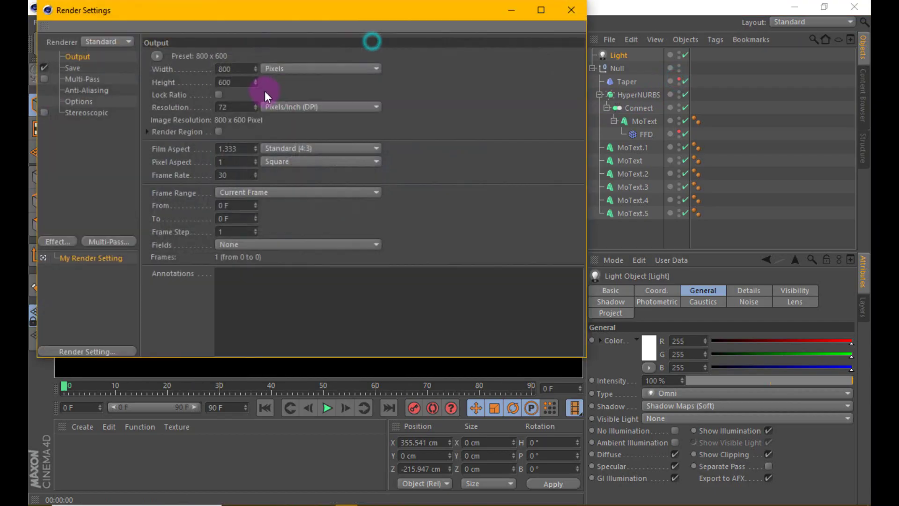
{"action": "left_click", "coordinate": [158, 56]}
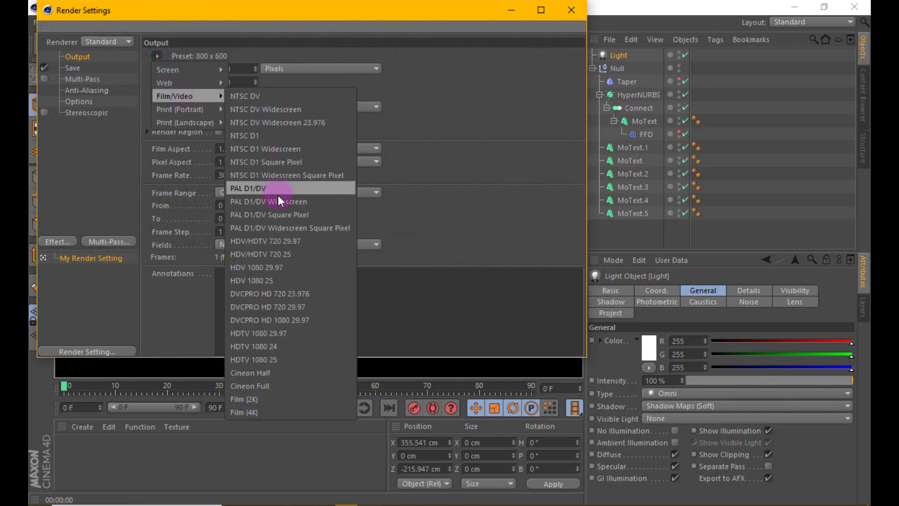
{"action": "left_click", "coordinate": [291, 238]}
{"action": "left_click", "coordinate": [116, 89]}
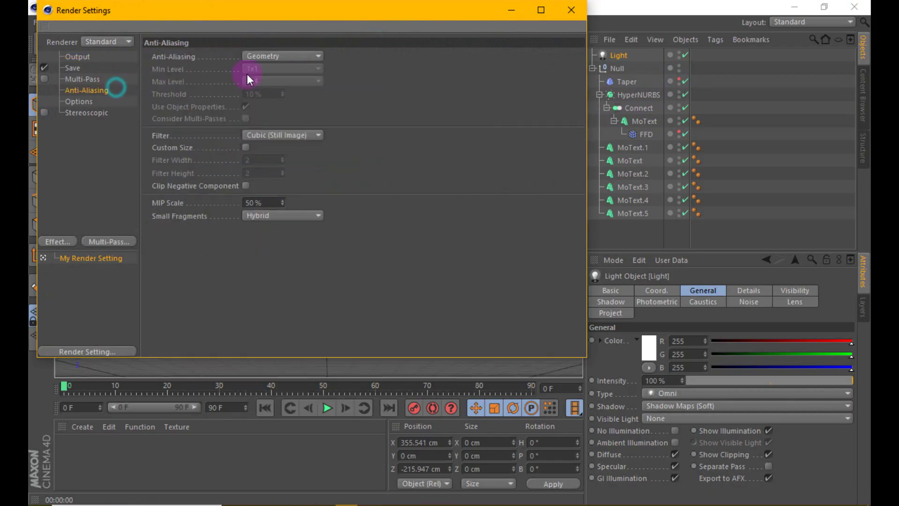
{"action": "left_click", "coordinate": [262, 56]}
{"action": "left_click", "coordinate": [271, 93]}
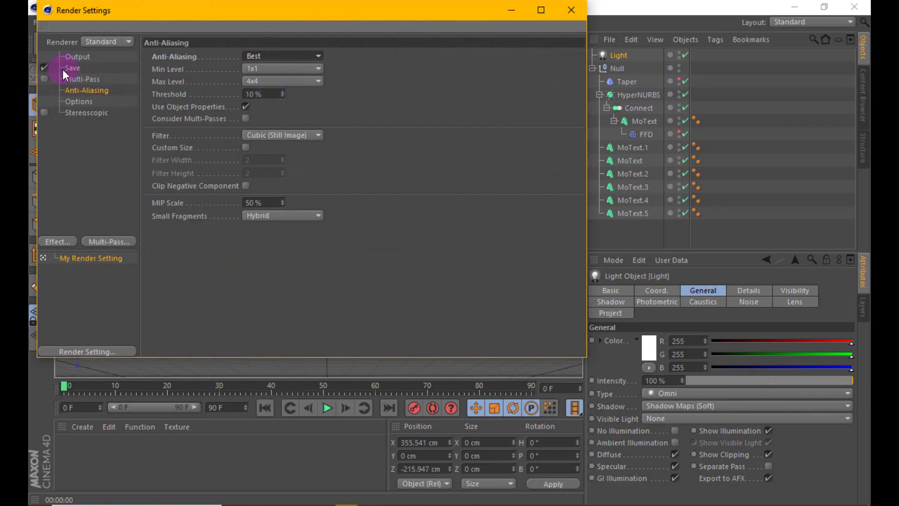
{"action": "left_click", "coordinate": [75, 56]}
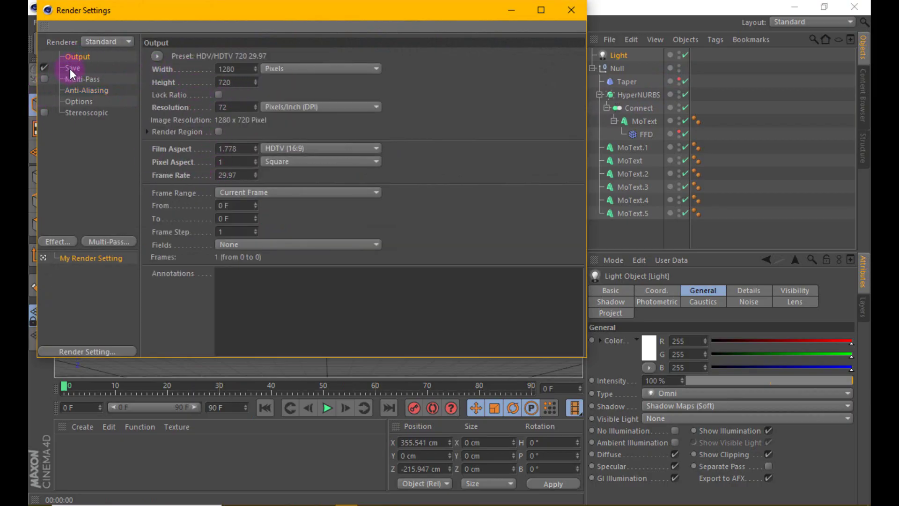
{"action": "left_click", "coordinate": [71, 68]}
{"action": "left_click", "coordinate": [262, 93]}
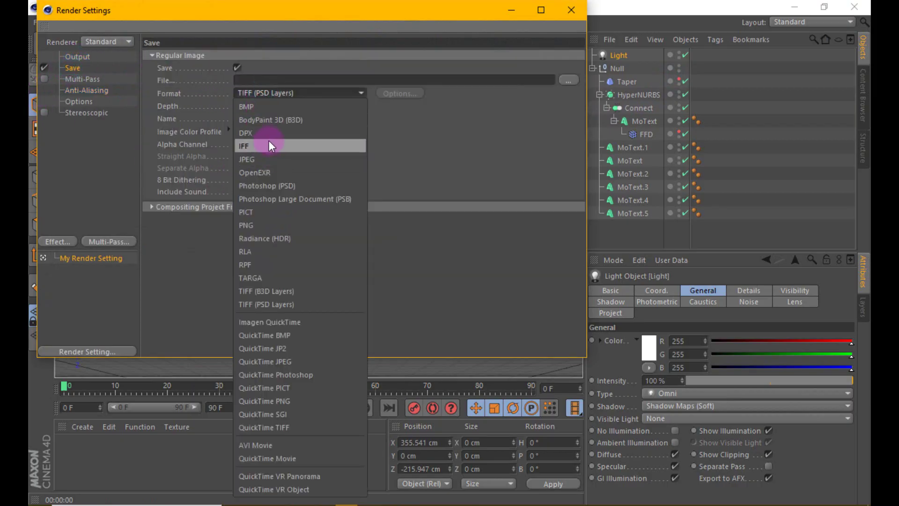
{"action": "left_click", "coordinate": [252, 225]}
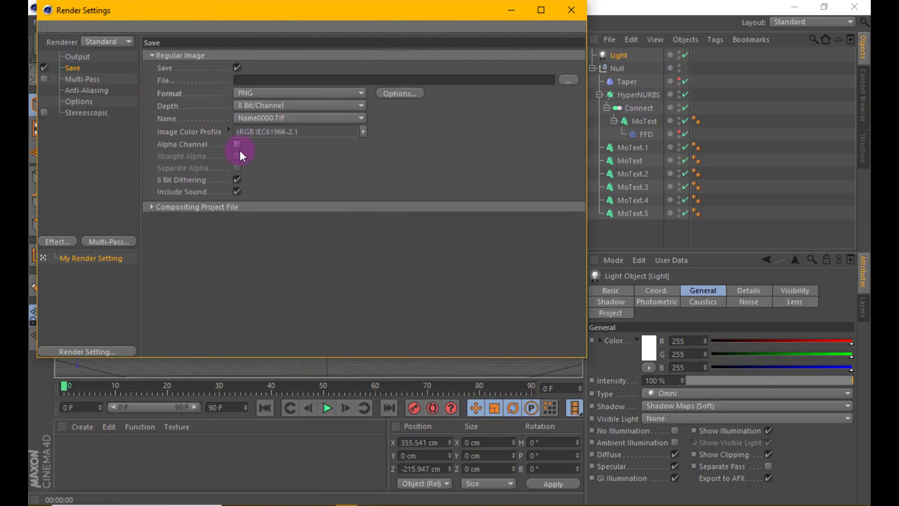
Step: Close the render settings and create a new material in the Material Manager
{"action": "left_click", "coordinate": [572, 10]}
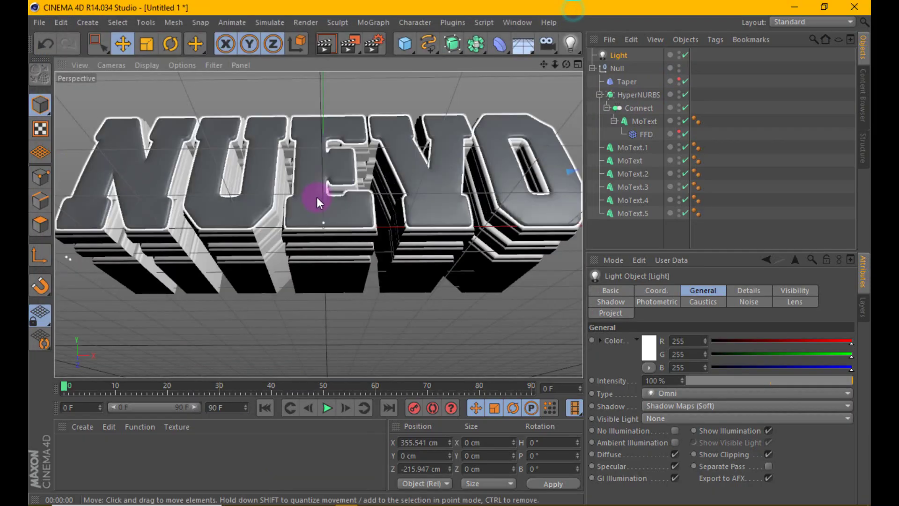
{"action": "left_click_drag", "start_coordinate": [450, 253], "coordinate": [395, 189], "text": "alt"}
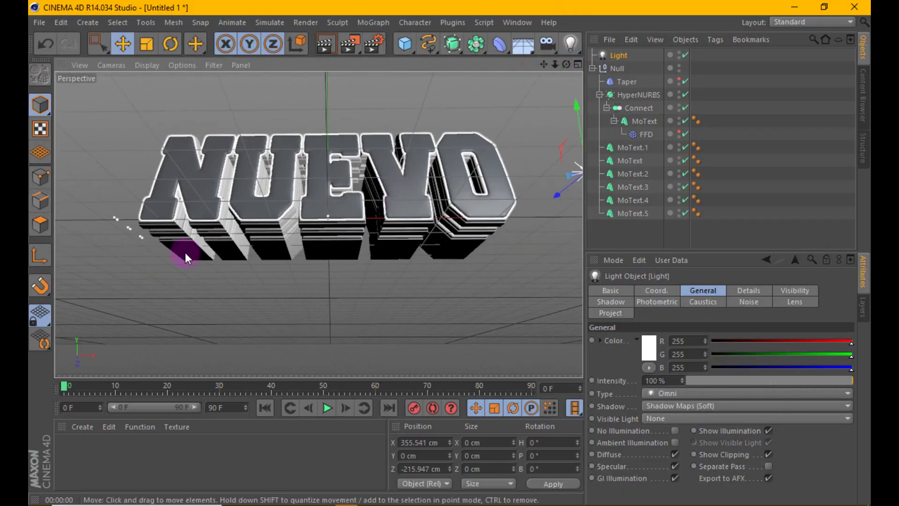
{"action": "left_click", "coordinate": [82, 427]}
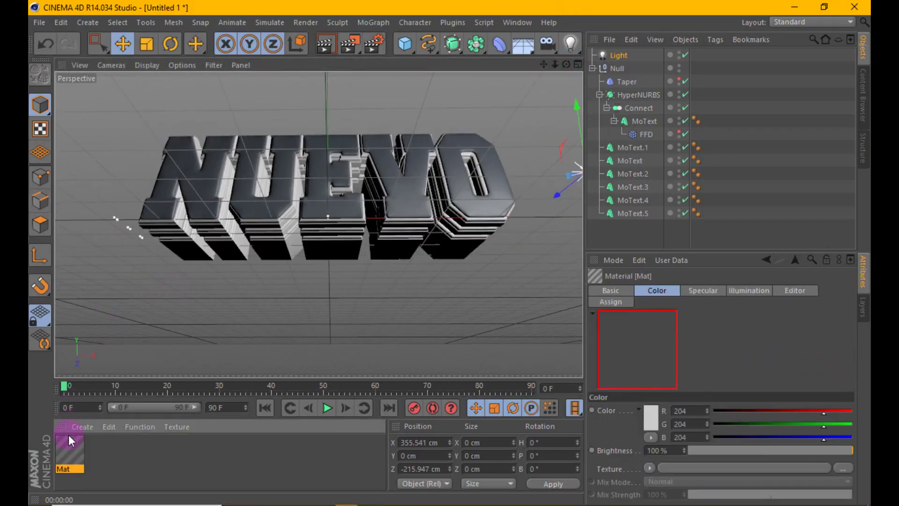
{"action": "double_click", "coordinate": [69, 450]}
Step: Set the new material's colour to gold yellow R255 G211 B90
{"action": "left_click", "coordinate": [383, 170]}
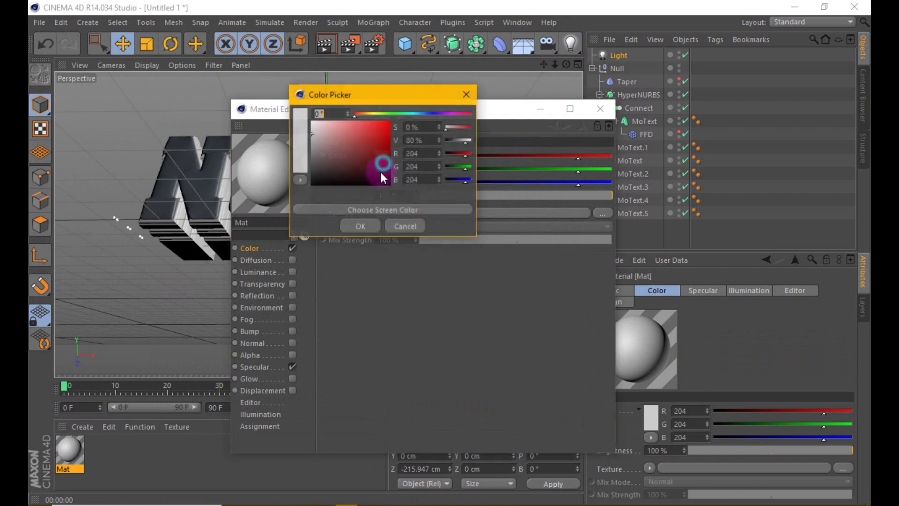
{"action": "left_click", "coordinate": [402, 229]}
{"action": "left_click", "coordinate": [295, 248]}
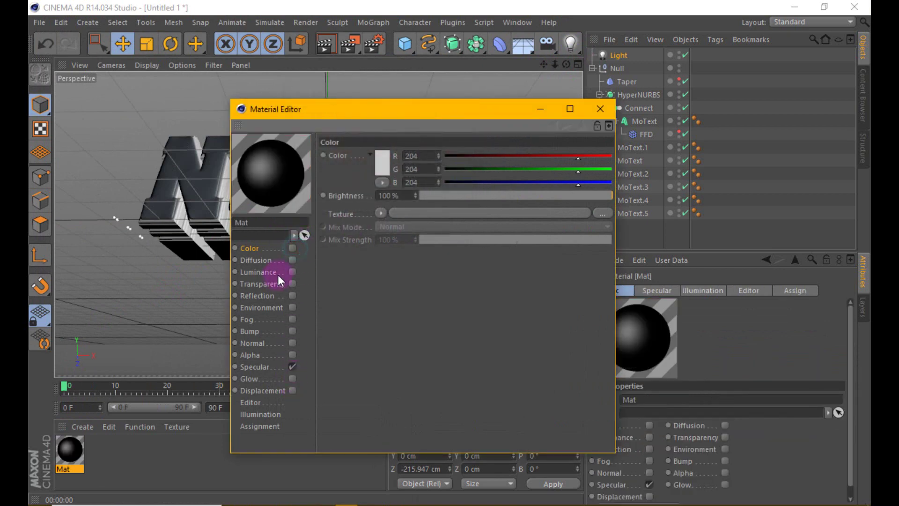
{"action": "left_click", "coordinate": [290, 250]}
{"action": "left_click", "coordinate": [362, 168]}
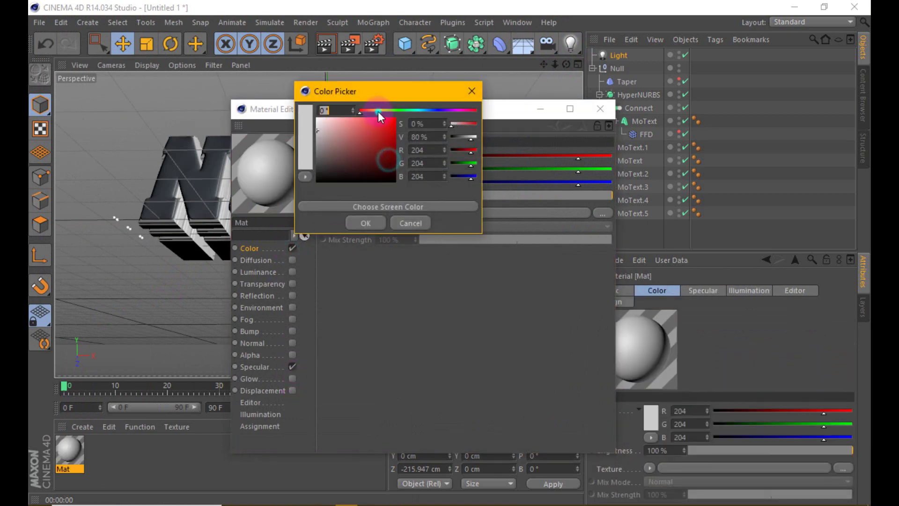
{"action": "left_click", "coordinate": [377, 111]}
{"action": "left_click", "coordinate": [373, 125]}
{"action": "left_click", "coordinate": [373, 109]}
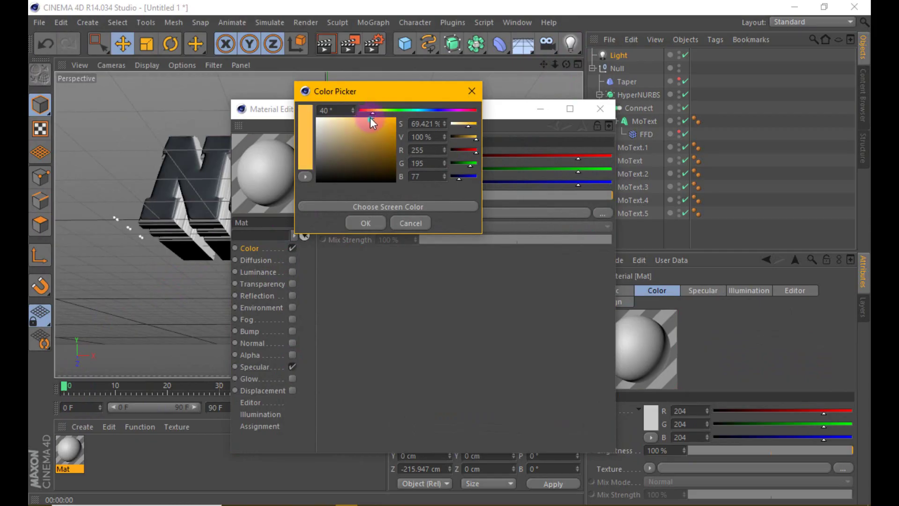
{"action": "left_click_drag", "start_coordinate": [370, 117], "coordinate": [367, 115]}
{"action": "left_click", "coordinate": [373, 110]}
{"action": "left_click", "coordinate": [366, 223]}
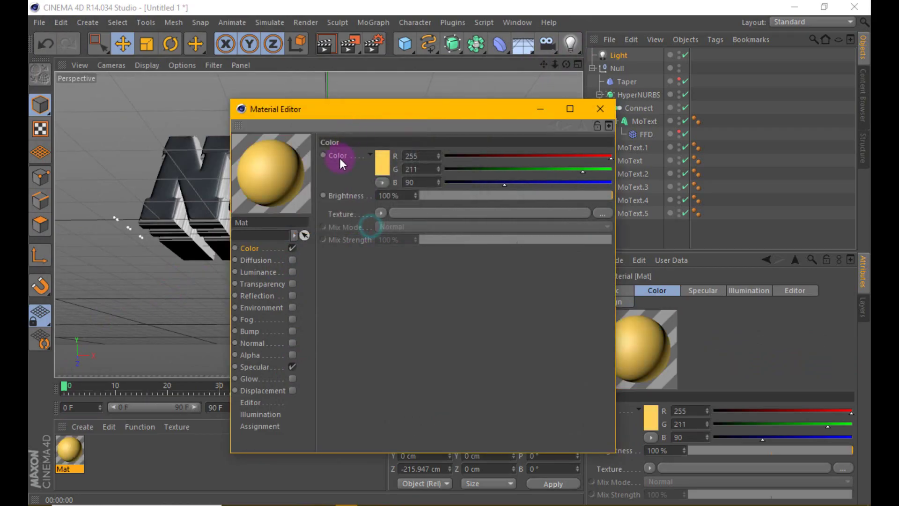
Step: Enable reflection and give it the same yellow colour as the material
{"action": "right_click", "coordinate": [340, 158]}
{"action": "left_click", "coordinate": [375, 212]}
{"action": "left_click", "coordinate": [292, 296]}
{"action": "right_click", "coordinate": [356, 157]}
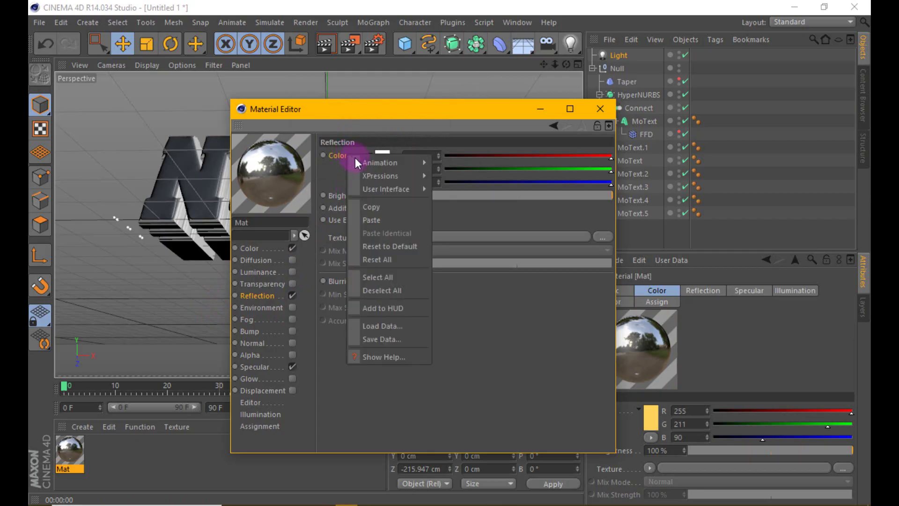
{"action": "left_click", "coordinate": [377, 217]}
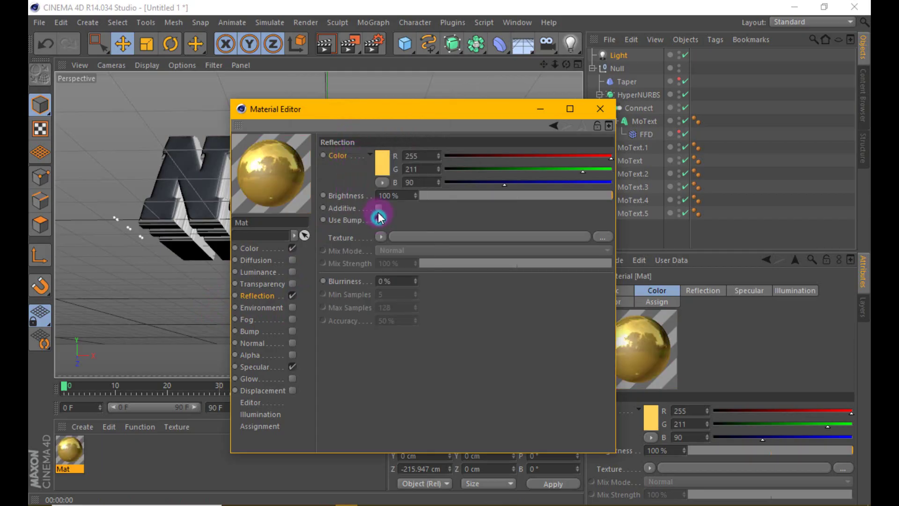
{"action": "left_click", "coordinate": [601, 108]}
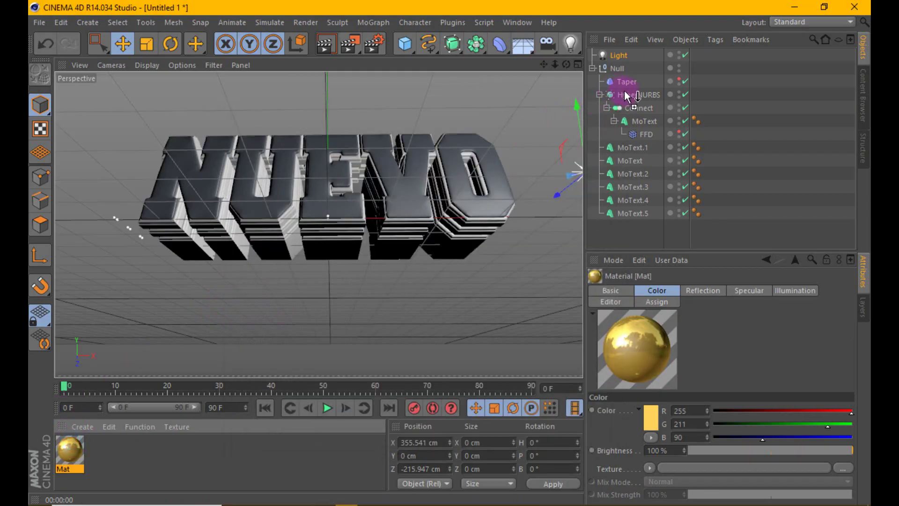
Step: Apply the gold material to the HyperNURBS text and create a new black material
{"action": "left_click_drag", "start_coordinate": [625, 96], "coordinate": [624, 97]}
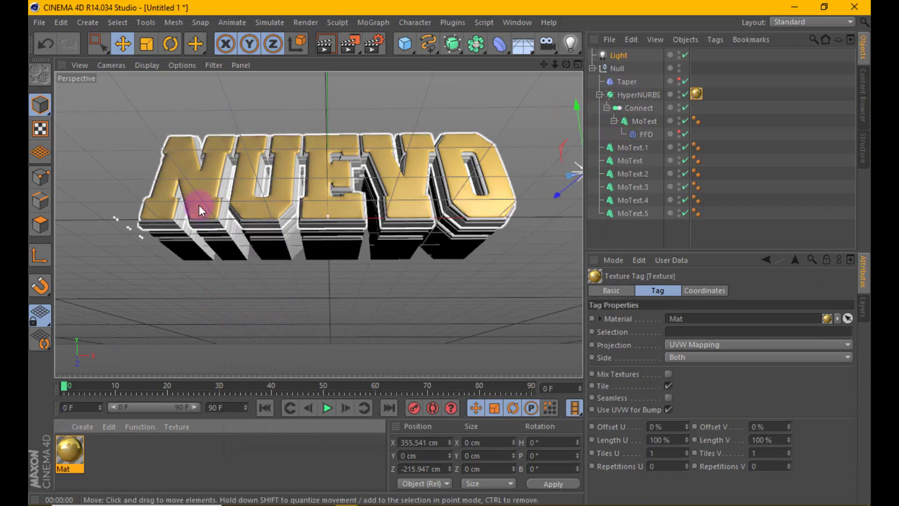
{"action": "left_click", "coordinate": [91, 428]}
{"action": "left_click", "coordinate": [96, 310]}
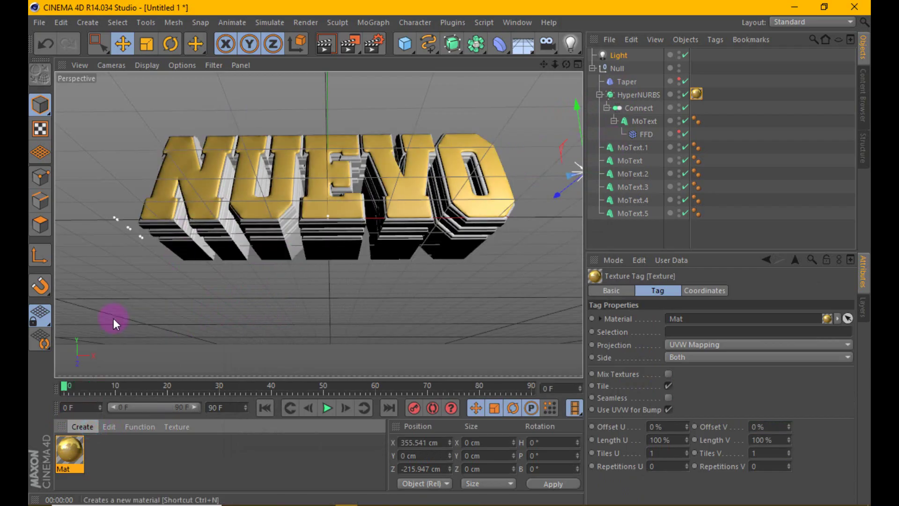
{"action": "double_click", "coordinate": [70, 456]}
{"action": "left_click", "coordinate": [251, 226]}
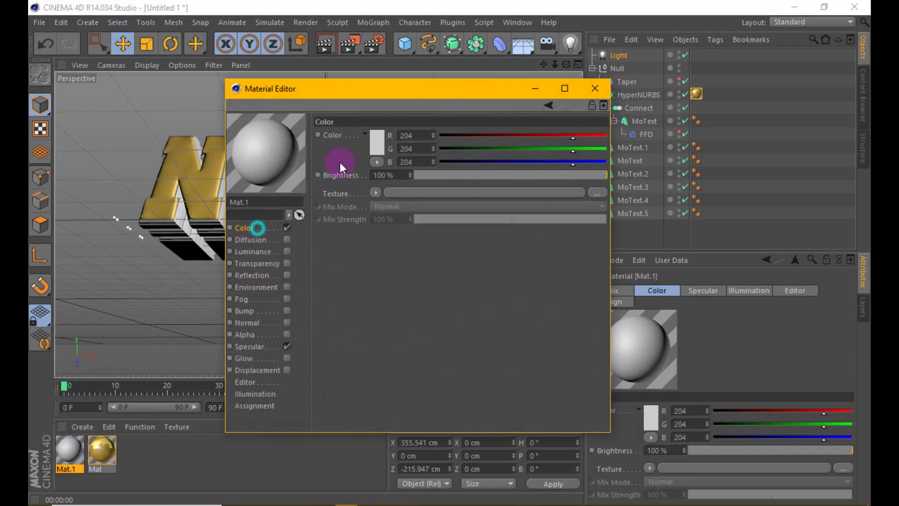
{"action": "left_click", "coordinate": [377, 138]}
{"action": "left_click", "coordinate": [359, 203]}
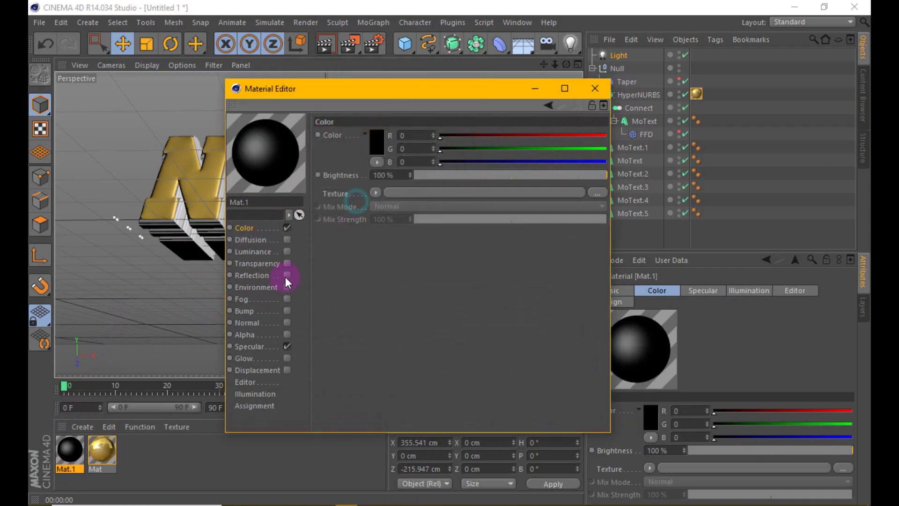
Step: Give the black material additive 25% reflection and apply it to MoText.1 and MoText
{"action": "left_click", "coordinate": [287, 276]}
{"action": "left_click", "coordinate": [378, 187]}
{"action": "left_click", "coordinate": [530, 175]}
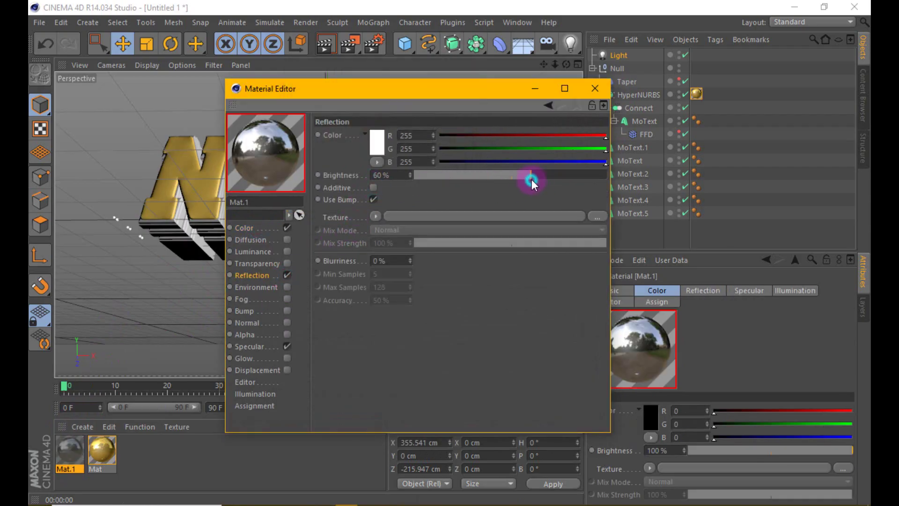
{"action": "left_click_drag", "start_coordinate": [509, 174], "coordinate": [464, 174]}
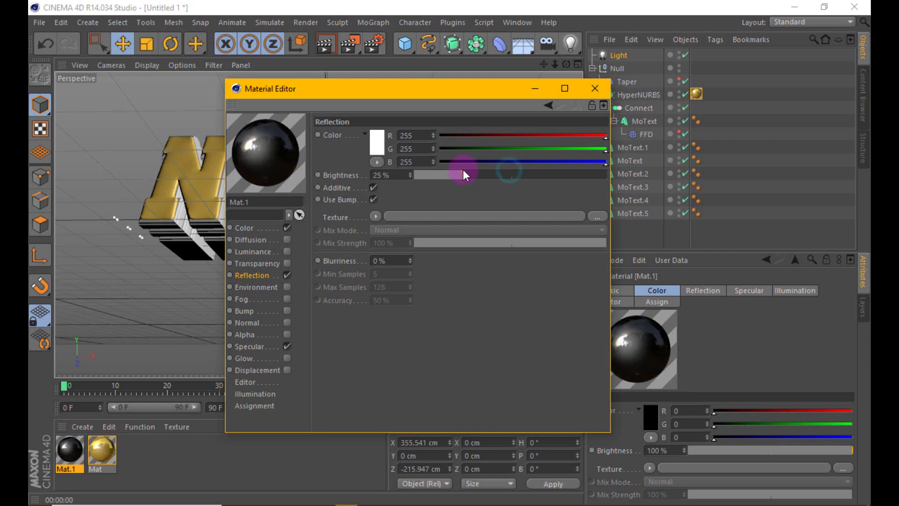
{"action": "left_click", "coordinate": [594, 88]}
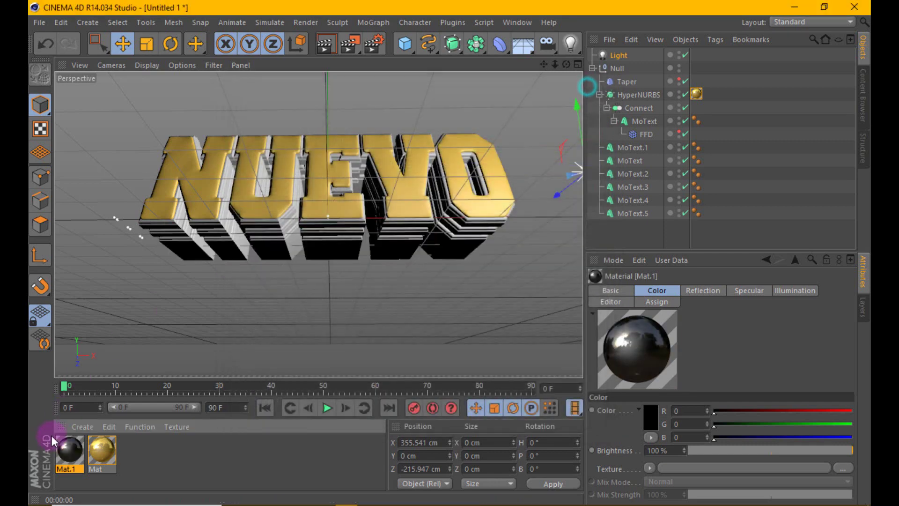
{"action": "left_click_drag", "start_coordinate": [623, 146], "coordinate": [626, 147]}
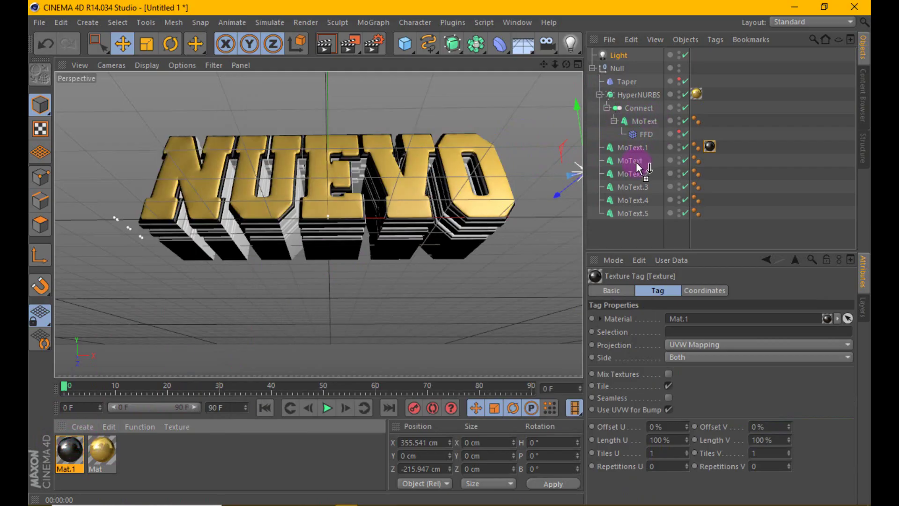
{"action": "left_click_drag", "start_coordinate": [639, 167], "coordinate": [632, 161]}
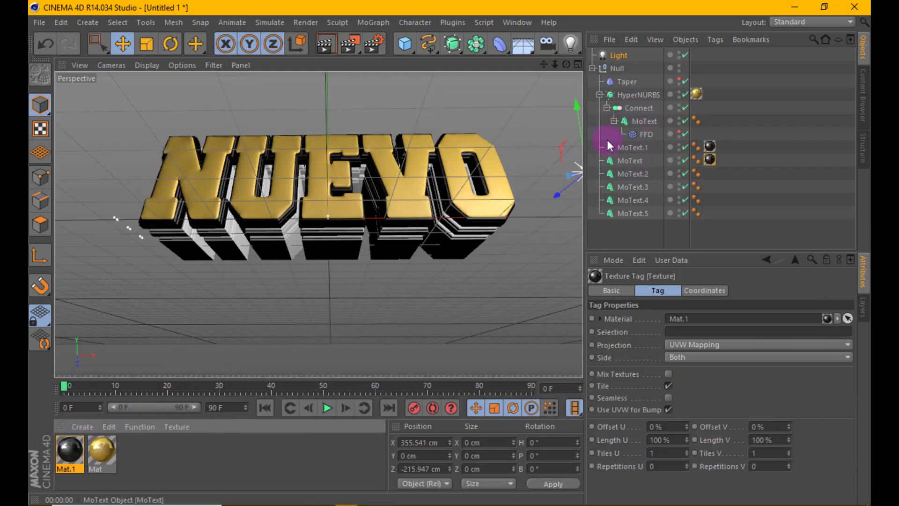
Step: Duplicate the gold material as Mat.2 and open its colour picker
{"action": "left_click_drag", "start_coordinate": [123, 450], "coordinate": [134, 450], "text": "ctrl"}
{"action": "double_click", "coordinate": [134, 450]}
{"action": "left_click", "coordinate": [271, 238]}
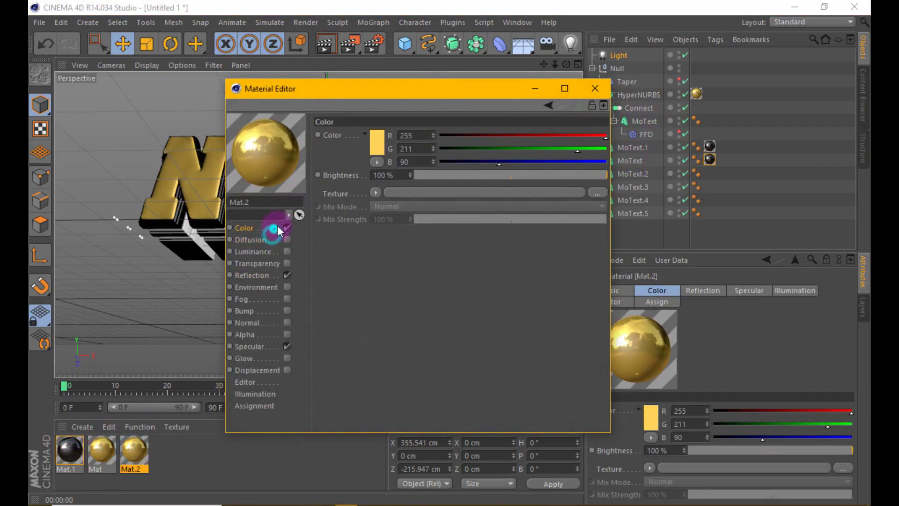
{"action": "left_click", "coordinate": [369, 144]}
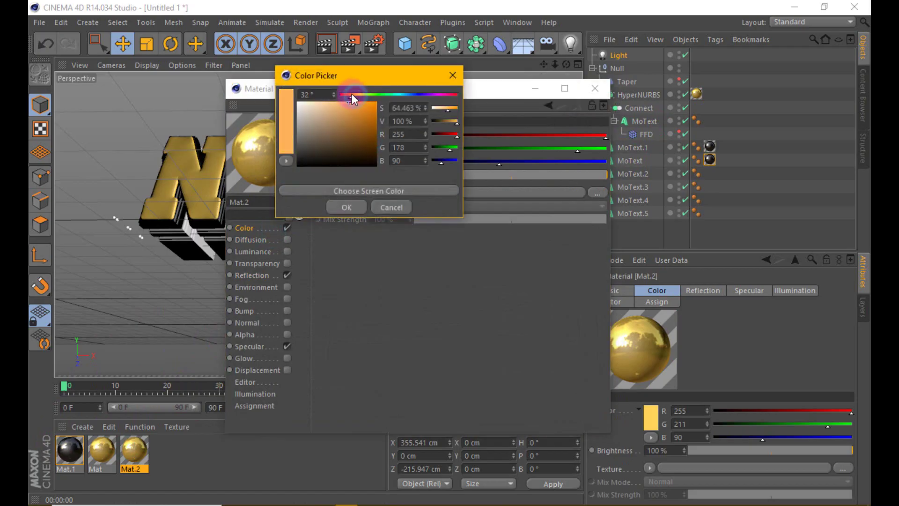
Step: Make Mat.2 orange and copy the same orange into its reflection colour
{"action": "left_click_drag", "start_coordinate": [359, 112], "coordinate": [358, 104]}
{"action": "left_click", "coordinate": [356, 208]}
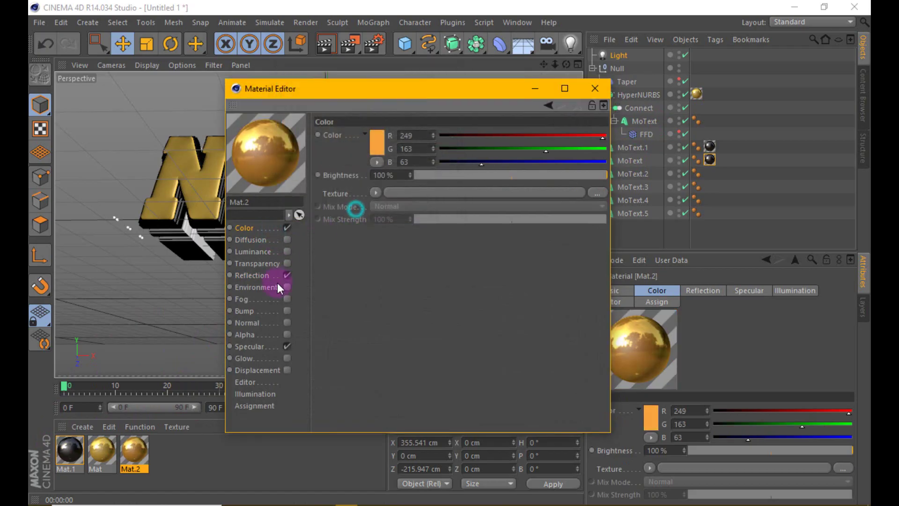
{"action": "left_click", "coordinate": [274, 276]}
{"action": "left_click", "coordinate": [246, 228]}
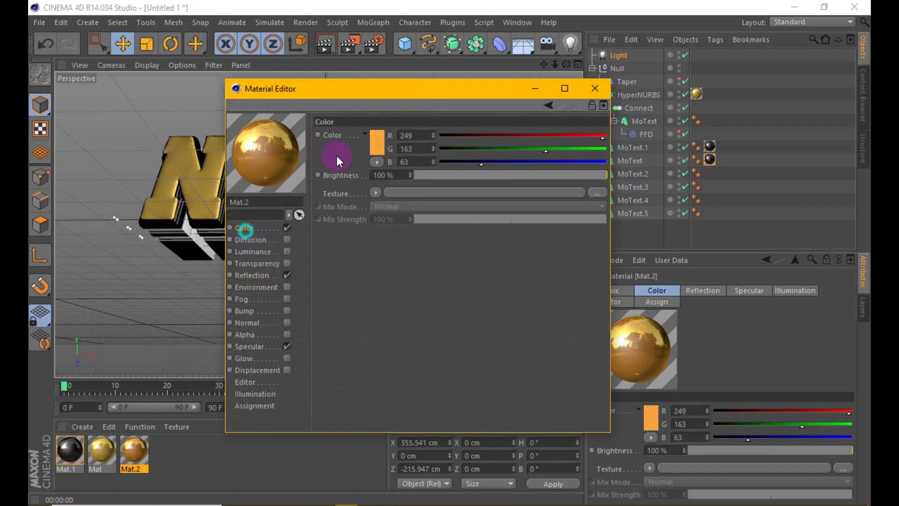
{"action": "right_click", "coordinate": [332, 136]}
{"action": "left_click", "coordinate": [364, 184]}
{"action": "left_click", "coordinate": [259, 274]}
{"action": "right_click", "coordinate": [332, 136]}
{"action": "left_click", "coordinate": [359, 199]}
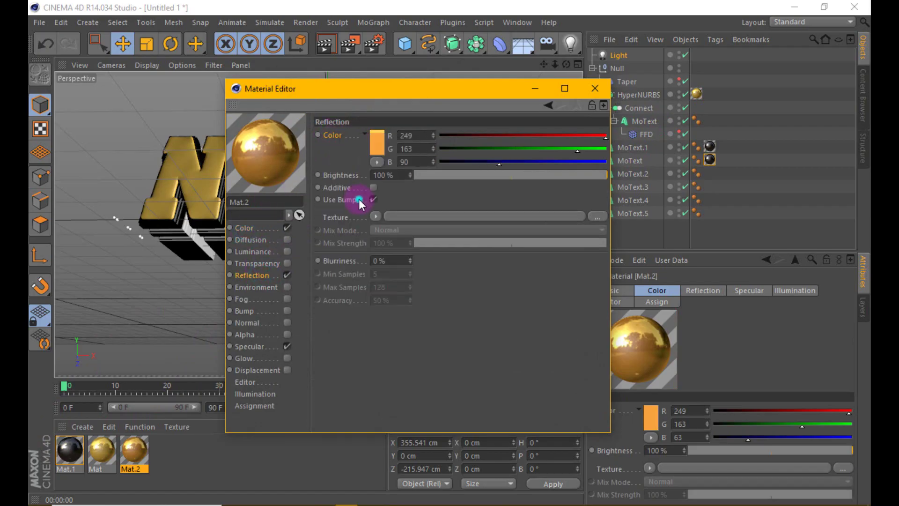
{"action": "left_click", "coordinate": [605, 93]}
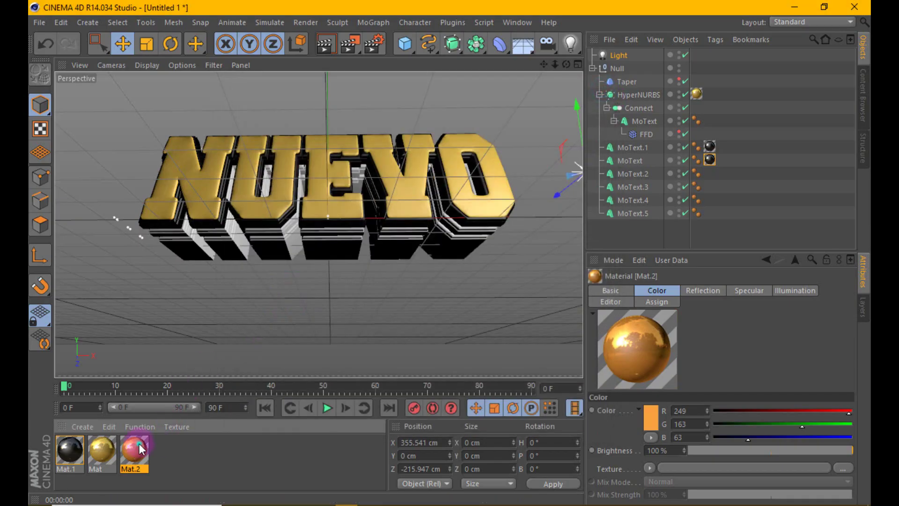
Step: Apply Mat.2 to MoText.2, disable specular on all three materials, and set Mat.1 reflection to 41%
{"action": "left_click_drag", "start_coordinate": [636, 175], "coordinate": [633, 189]}
{"action": "double_click", "coordinate": [69, 450]}
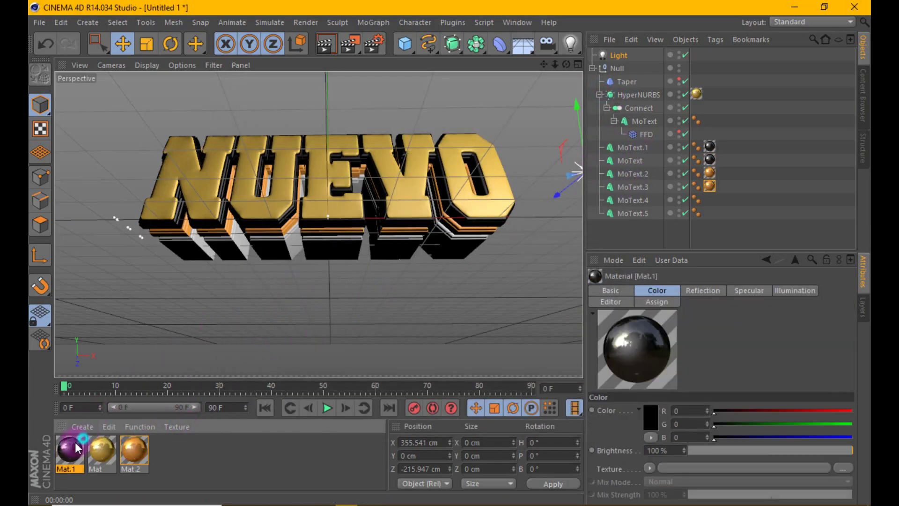
{"action": "left_click", "coordinate": [288, 347]}
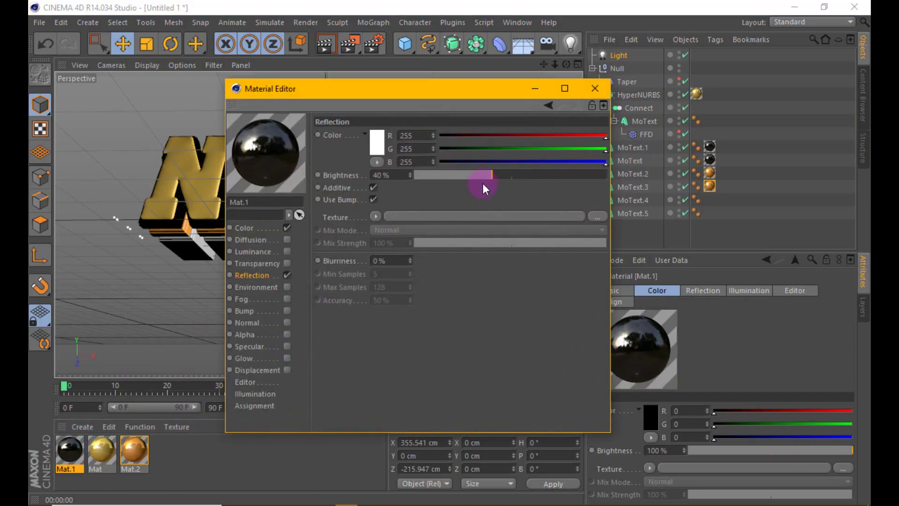
{"action": "left_click", "coordinate": [134, 450]}
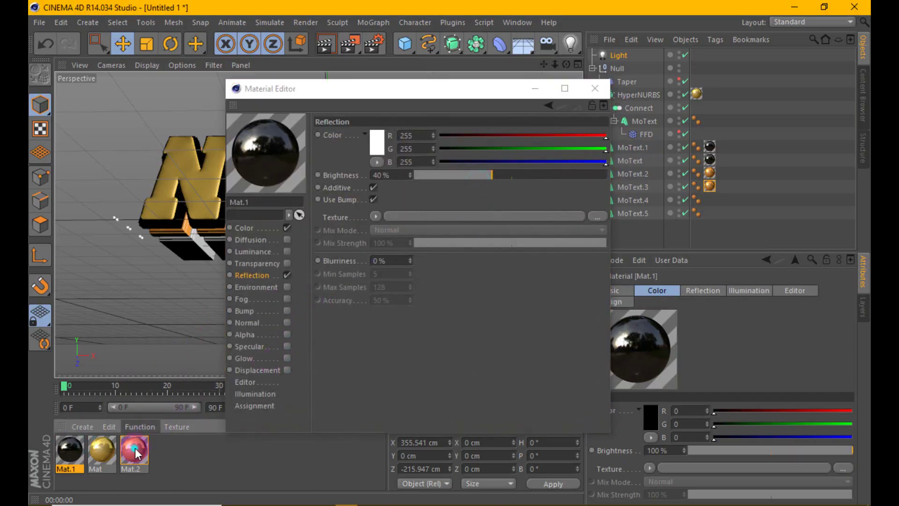
{"action": "left_click", "coordinate": [288, 347]}
{"action": "left_click", "coordinate": [101, 449]}
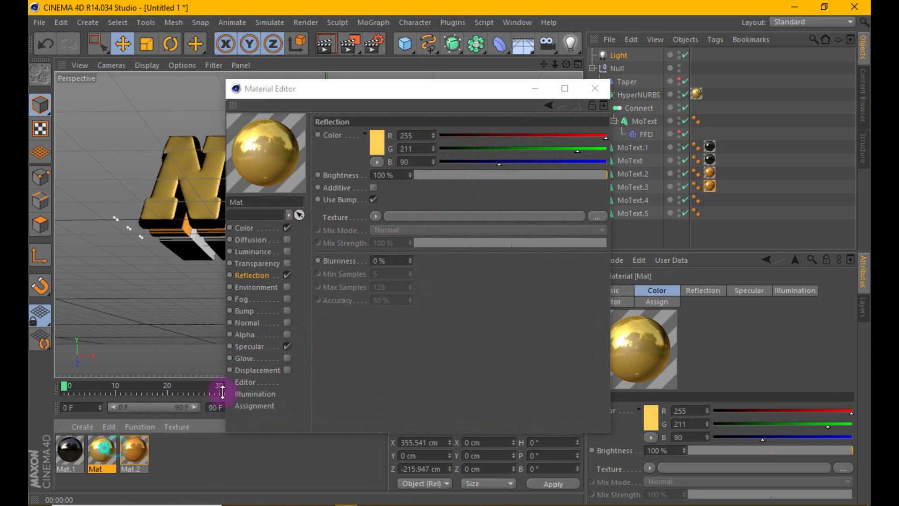
{"action": "left_click", "coordinate": [288, 347]}
{"action": "left_click", "coordinate": [80, 444]}
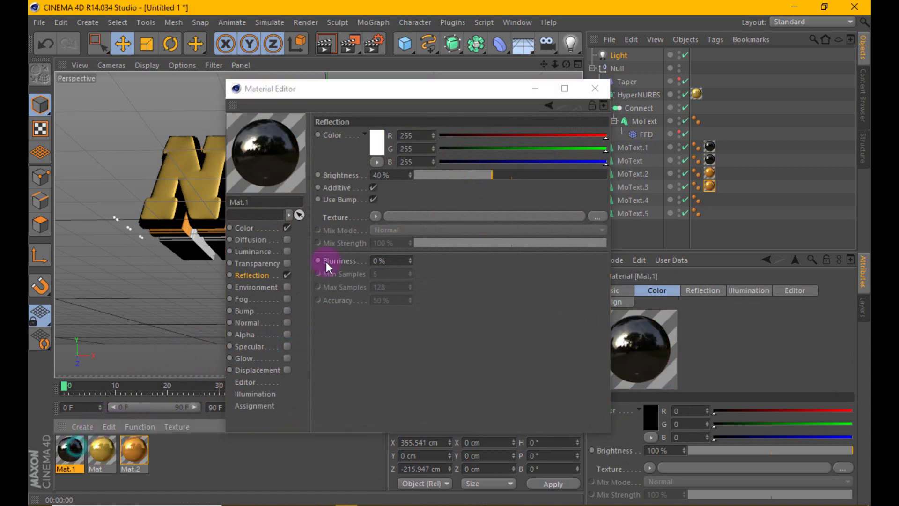
{"action": "left_click", "coordinate": [492, 175]}
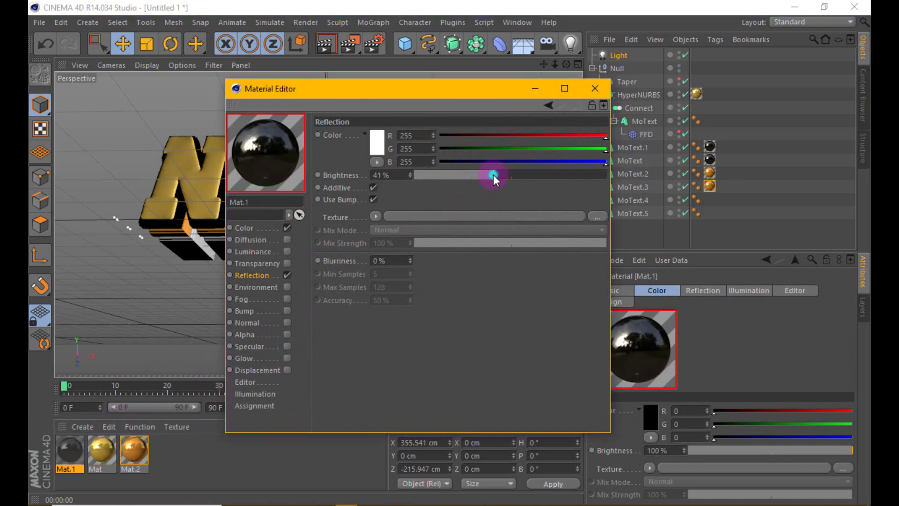
{"action": "left_click", "coordinate": [588, 96]}
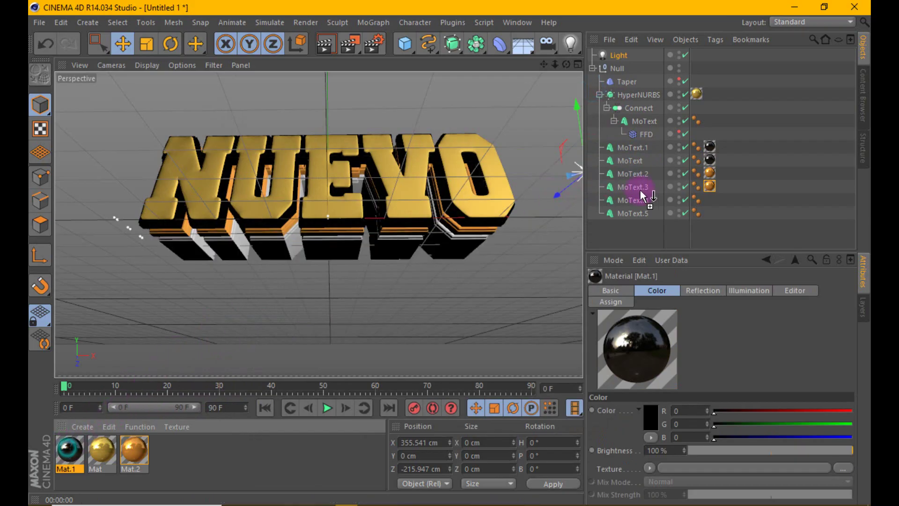
Step: Apply black Mat.1 to MoText.4 and preview-render the result
{"action": "left_click_drag", "start_coordinate": [640, 202], "coordinate": [620, 214]}
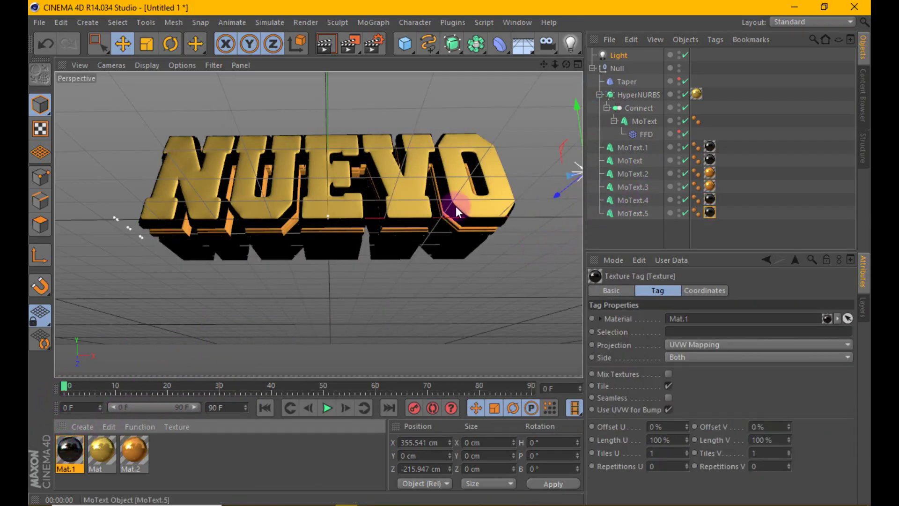
{"action": "left_click", "coordinate": [326, 44]}
{"action": "left_click_drag", "start_coordinate": [311, 136], "coordinate": [337, 141], "text": "alt"}
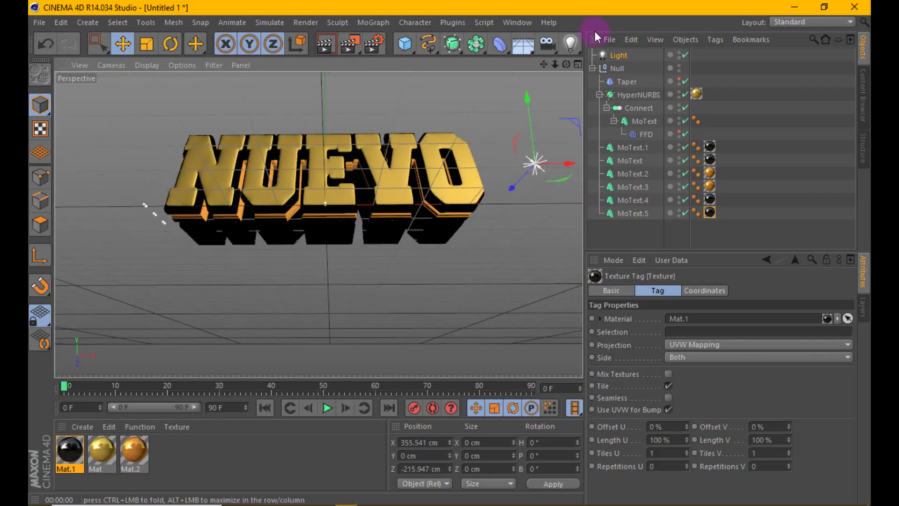
{"action": "left_click_drag", "start_coordinate": [567, 68], "coordinate": [448, 253]}
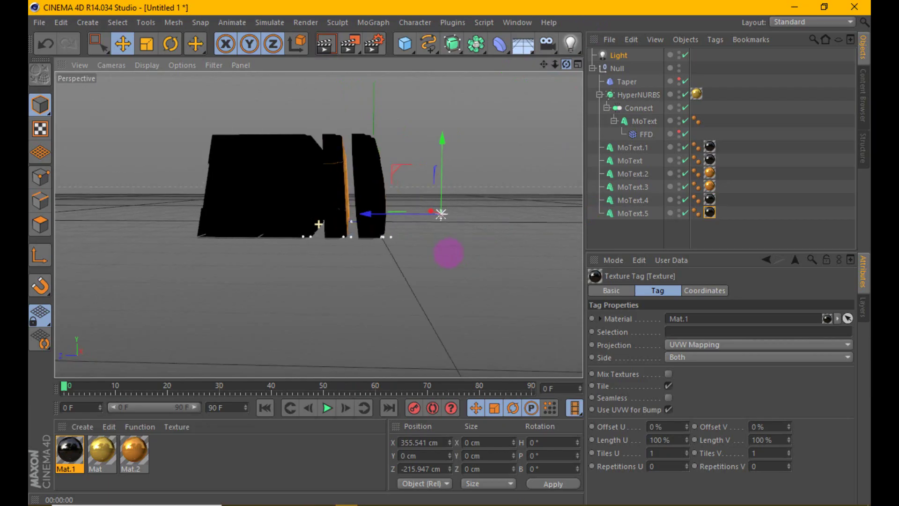
Step: Check the coloured text layers in the enlarged Right view
{"action": "left_click", "coordinate": [582, 62]}
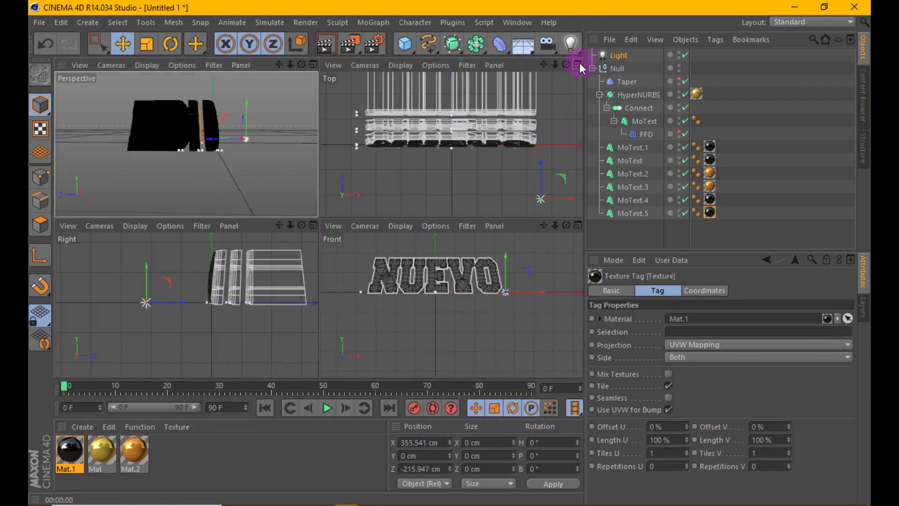
{"action": "left_click", "coordinate": [313, 225]}
{"action": "scroll", "coordinate": [334, 150], "scroll_direction": "up", "scroll_amount": 3}
{"action": "scroll", "coordinate": [437, 145], "scroll_direction": "up", "scroll_amount": 3}
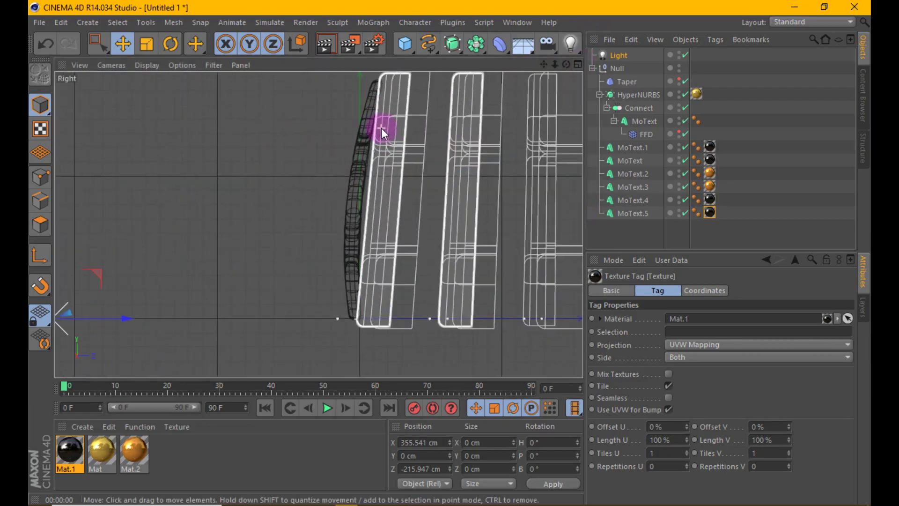
{"action": "left_click", "coordinate": [603, 178]}
{"action": "scroll", "coordinate": [309, 231], "scroll_direction": "down", "scroll_amount": 2}
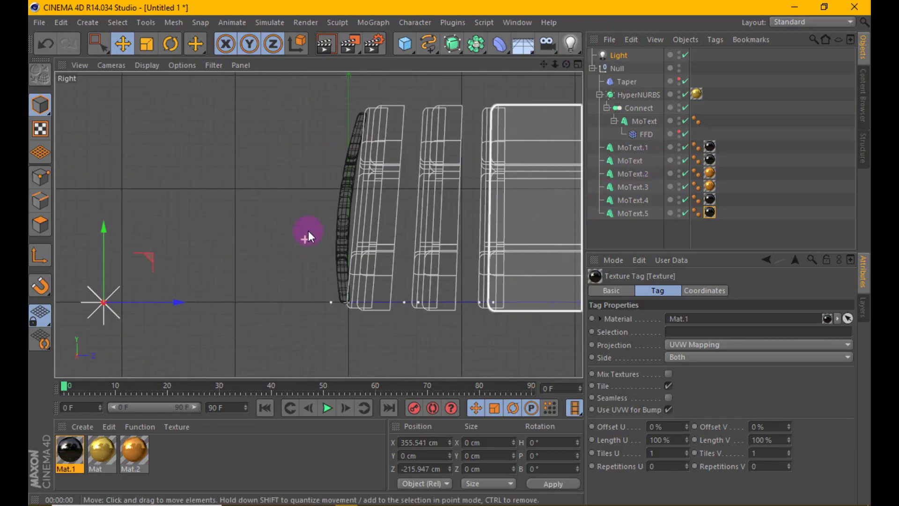
{"action": "left_click", "coordinate": [574, 64]}
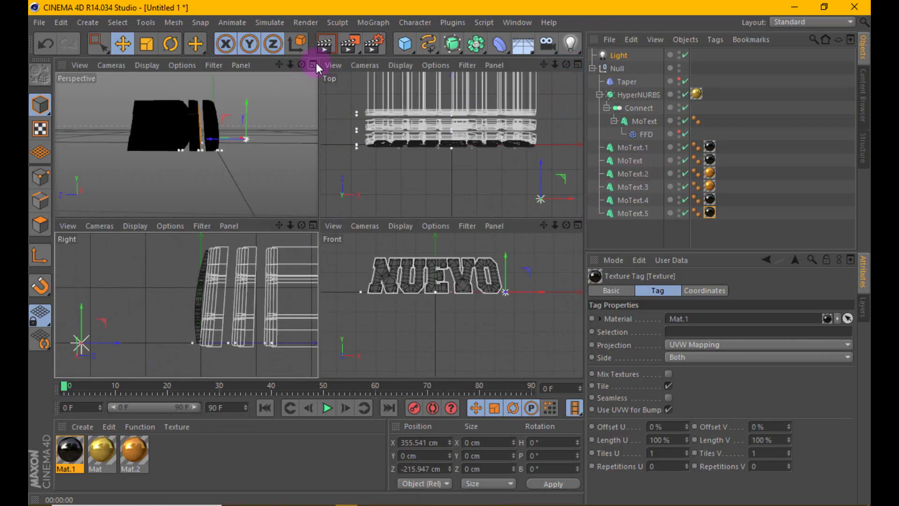
Step: Maximize the Perspective view and orbit to reframe the NUEVO text
{"action": "left_click", "coordinate": [317, 63]}
{"action": "mouse_move", "coordinate": [431, 141]}
{"action": "left_mouse_down", "text": "alt"}
{"action": "mouse_move", "coordinate": [547, 93]}
{"action": "mouse_move", "coordinate": [238, 182]}
{"action": "mouse_move", "coordinate": [217, 181]}
{"action": "left_mouse_up", "text": "alt"}
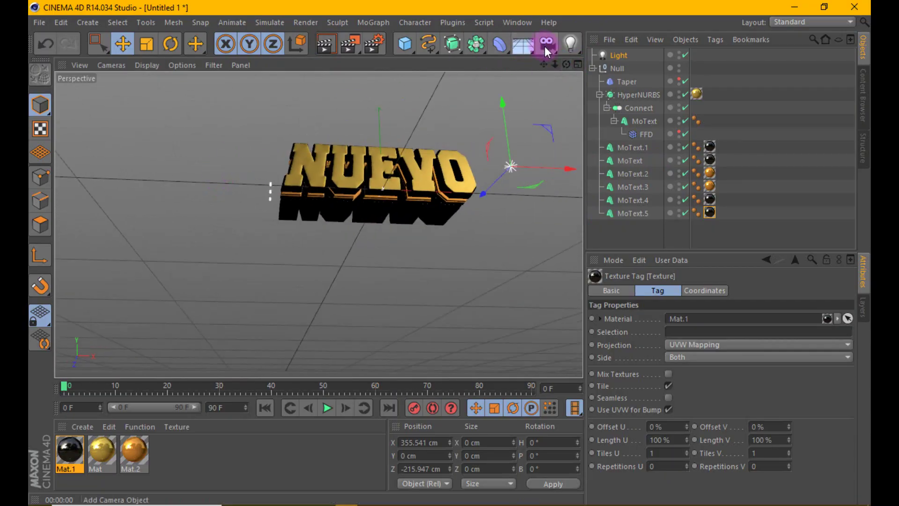
{"action": "left_click_drag", "start_coordinate": [566, 65], "coordinate": [451, 254]}
{"action": "mouse_move", "coordinate": [562, 61]}
{"action": "left_mouse_down"}
{"action": "mouse_move", "coordinate": [321, 145]}
{"action": "mouse_move", "coordinate": [509, 88]}
{"action": "left_mouse_up"}
{"action": "left_click_drag", "start_coordinate": [566, 64], "coordinate": [448, 255]}
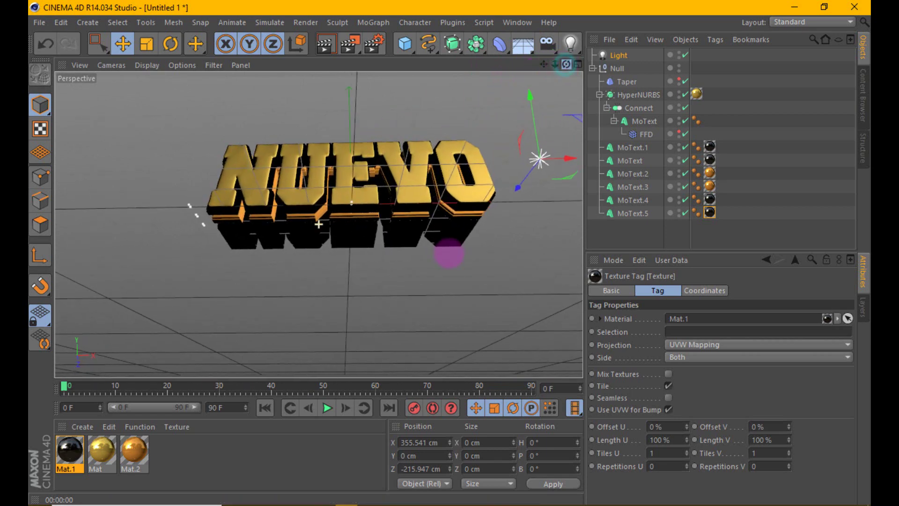
{"action": "left_click_drag", "start_coordinate": [551, 70], "coordinate": [452, 255]}
{"action": "mouse_move", "coordinate": [566, 64]}
{"action": "left_mouse_down"}
{"action": "mouse_move", "coordinate": [452, 254]}
{"action": "mouse_move", "coordinate": [349, 154]}
{"action": "left_mouse_up"}
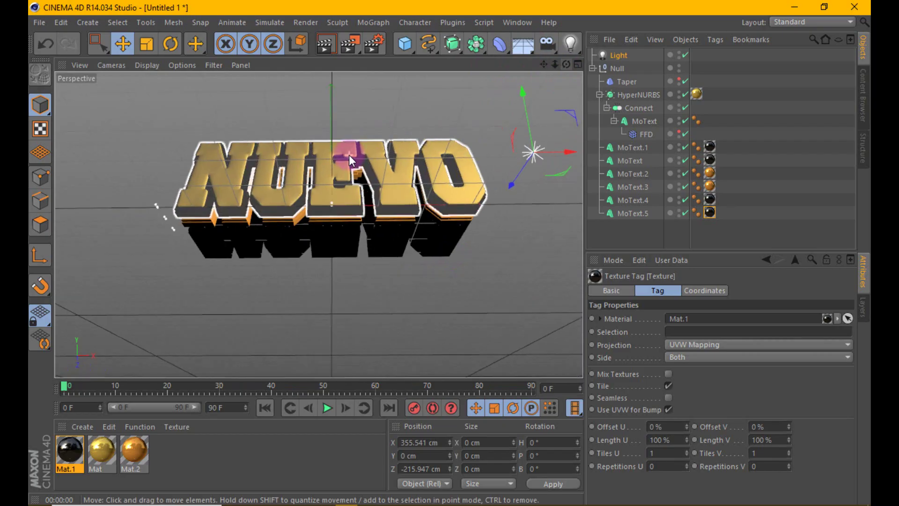
Step: Add a Sky with a Compositing tag not Seen by Camera, and render NUEVO on black
{"action": "left_click", "coordinate": [322, 43]}
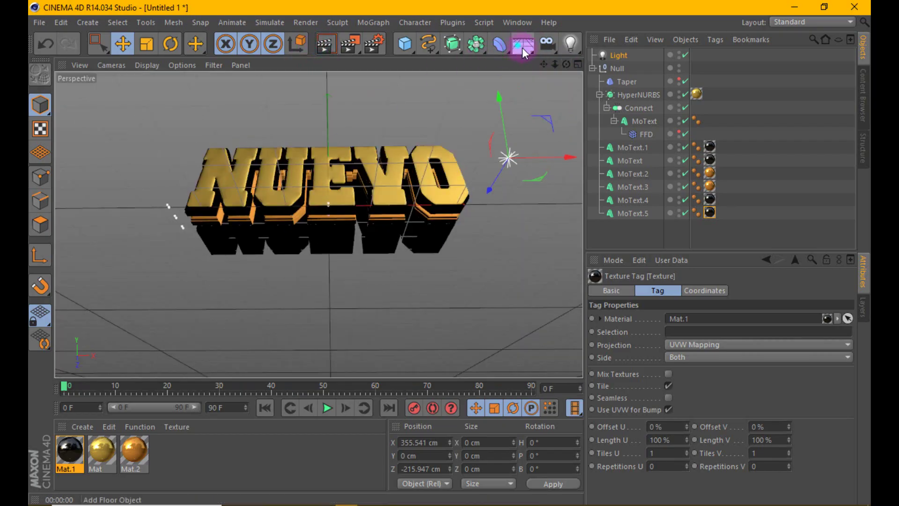
{"action": "left_click", "coordinate": [523, 44]}
{"action": "left_click", "coordinate": [555, 76]}
{"action": "left_click", "coordinate": [712, 39]}
{"action": "mouse_move", "coordinate": [749, 59]}
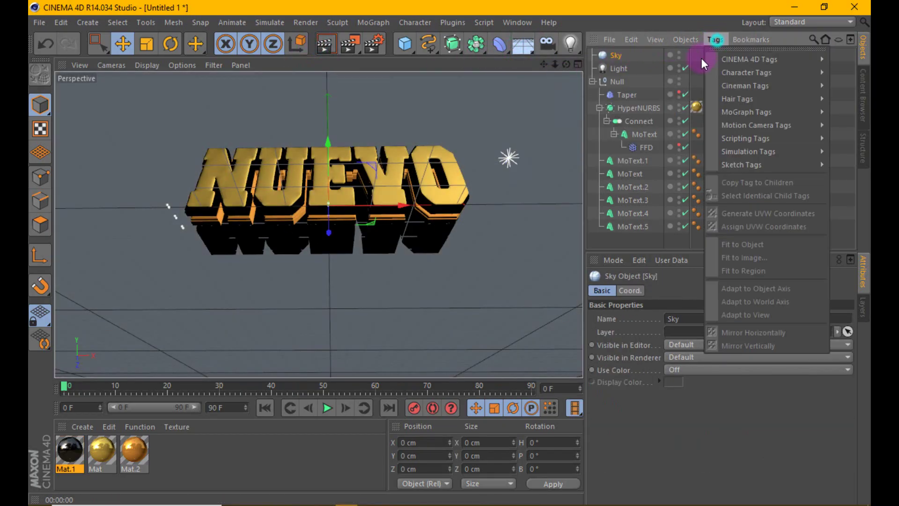
{"action": "left_click", "coordinate": [678, 122]}
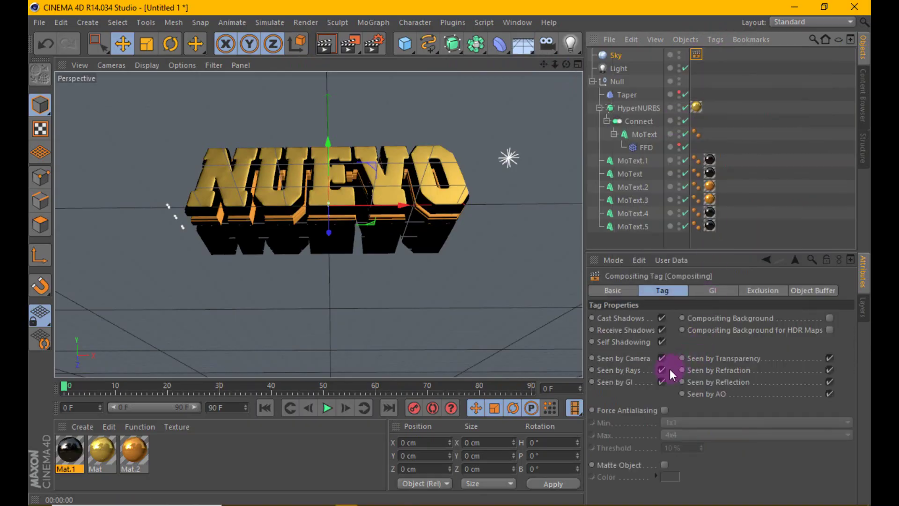
{"action": "left_click", "coordinate": [661, 358]}
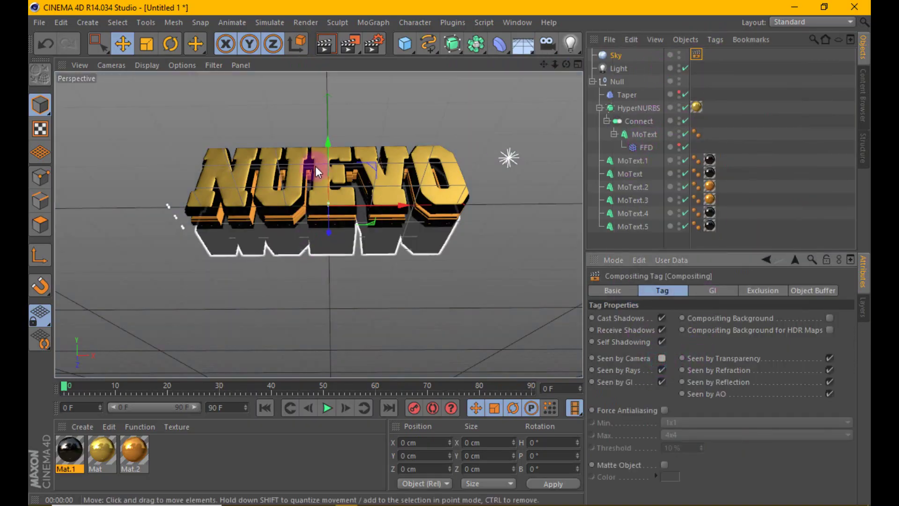
{"action": "scroll", "coordinate": [325, 146], "scroll_direction": "up", "scroll_amount": 2}
{"action": "scroll", "coordinate": [325, 146], "scroll_direction": "up", "scroll_amount": 1}
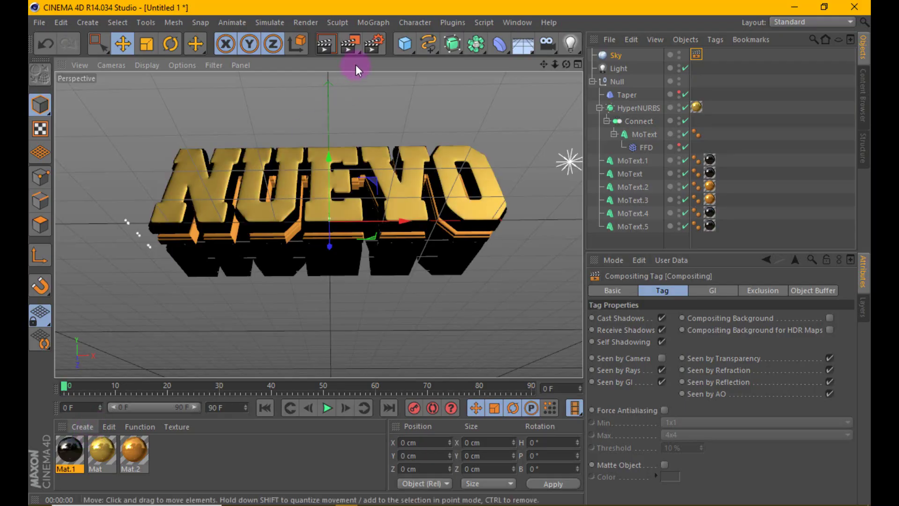
{"action": "left_click", "coordinate": [325, 43]}
{"action": "left_click", "coordinate": [176, 232]}
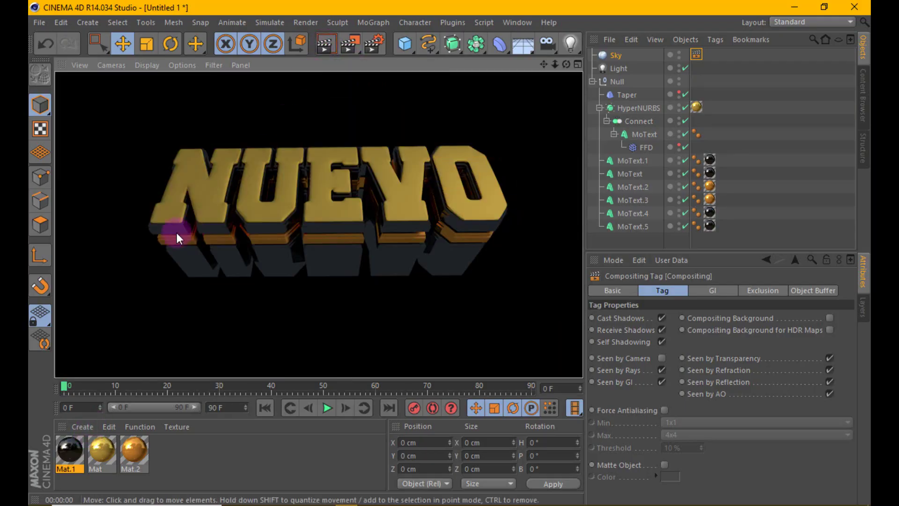
Step: Create a new material Mat.3 with Color and Specular off and Luminance on
{"action": "left_click", "coordinate": [83, 428]}
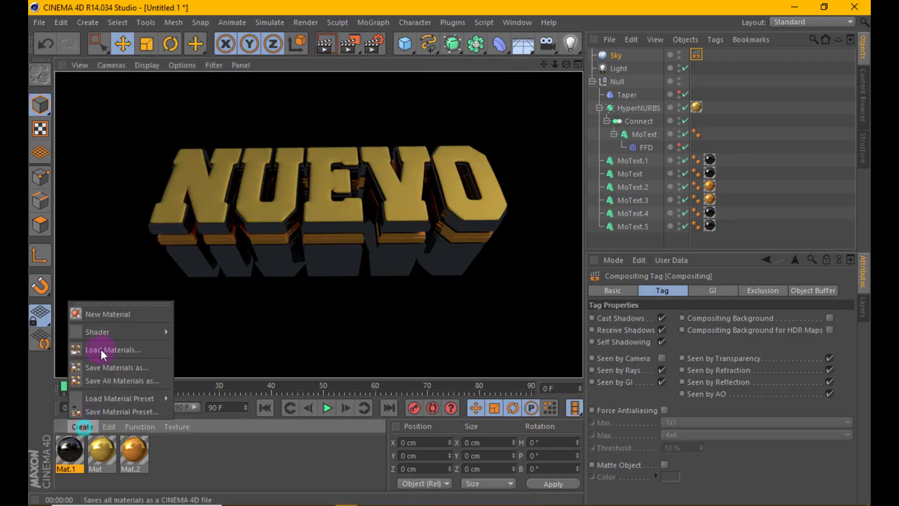
{"action": "left_click", "coordinate": [108, 312]}
{"action": "double_click", "coordinate": [66, 451]}
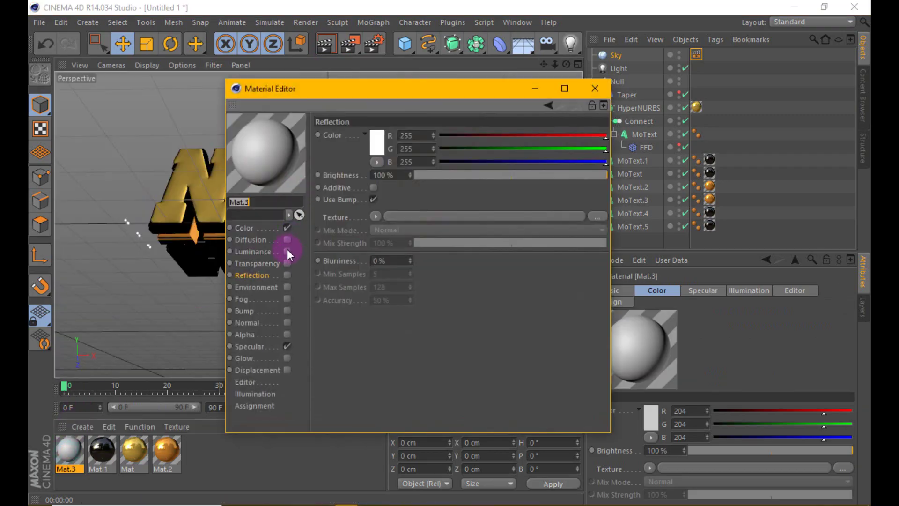
{"action": "left_click", "coordinate": [289, 347]}
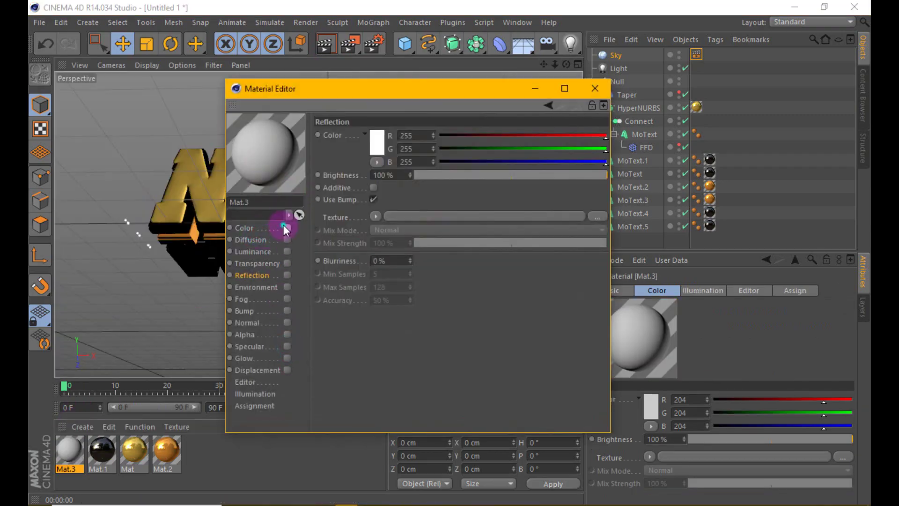
{"action": "left_click", "coordinate": [287, 227]}
{"action": "left_click", "coordinate": [288, 251]}
{"action": "left_click", "coordinate": [376, 193]}
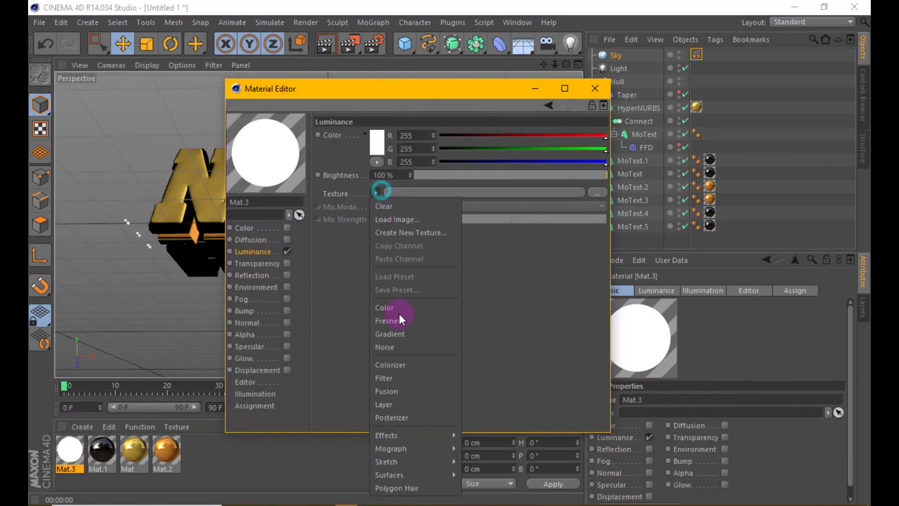
Step: Load a Voronoi 1 Noise shader into the luminance with 610% global scale
{"action": "left_click", "coordinate": [398, 347]}
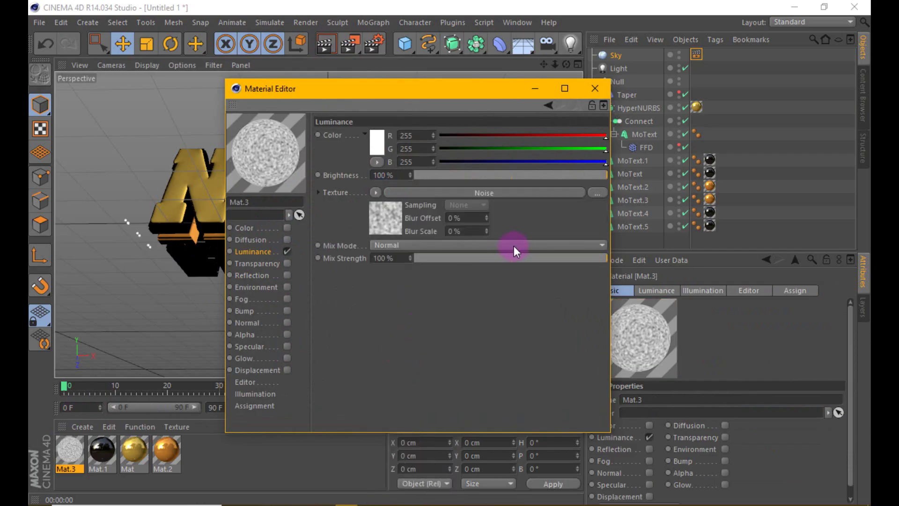
{"action": "left_click", "coordinate": [495, 194]}
{"action": "left_click", "coordinate": [593, 265]}
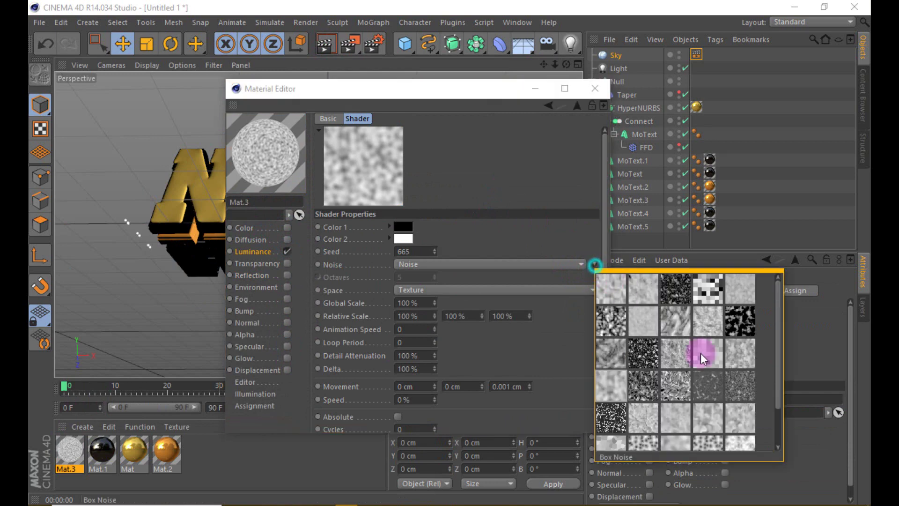
{"action": "left_click", "coordinate": [712, 403]}
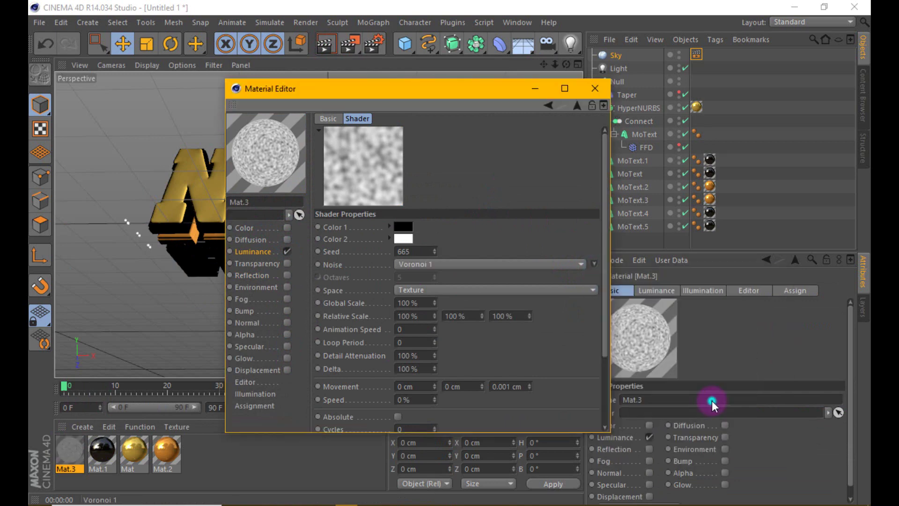
{"action": "left_click", "coordinate": [423, 303]}
{"action": "type", "text": "610"}
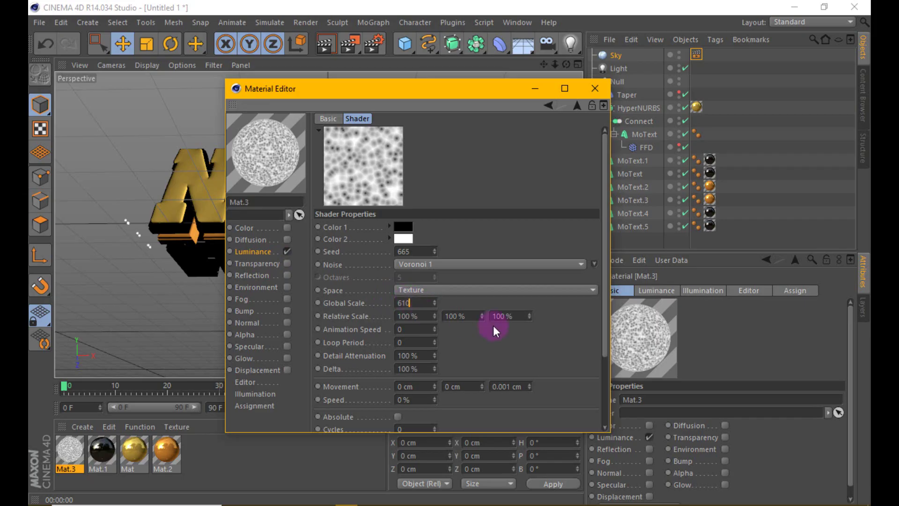
{"action": "key", "text": "Return"}
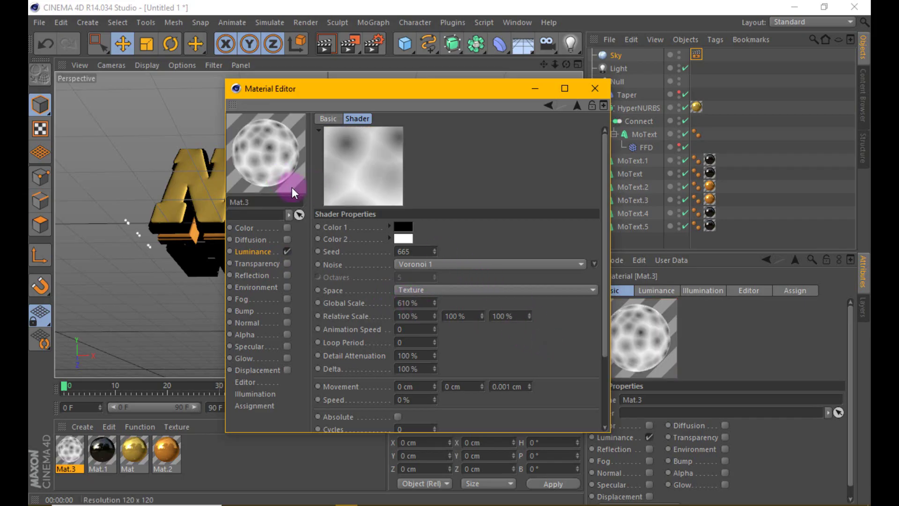
Step: Raise the noise low clip, adjust its brightness and set contrast to 4%
{"action": "left_click_drag", "start_coordinate": [603, 334], "coordinate": [605, 374]}
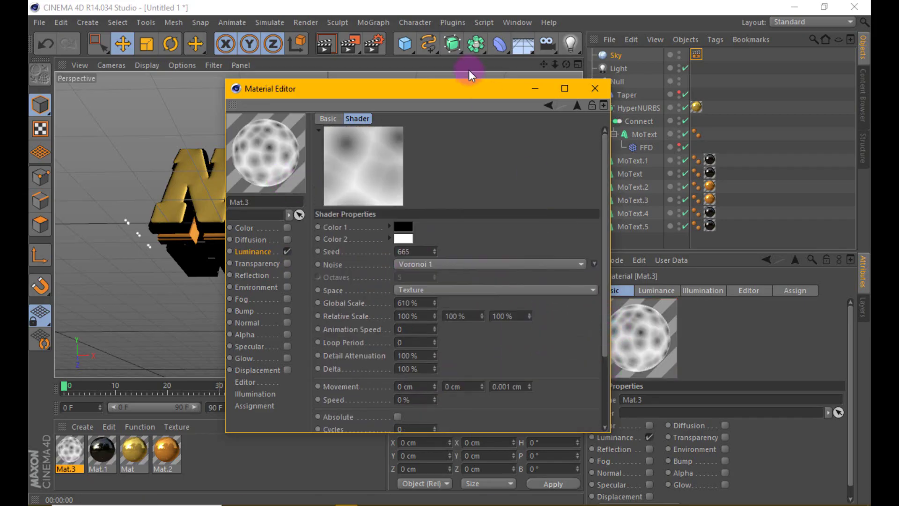
{"action": "left_click_drag", "start_coordinate": [477, 78], "coordinate": [477, 14]}
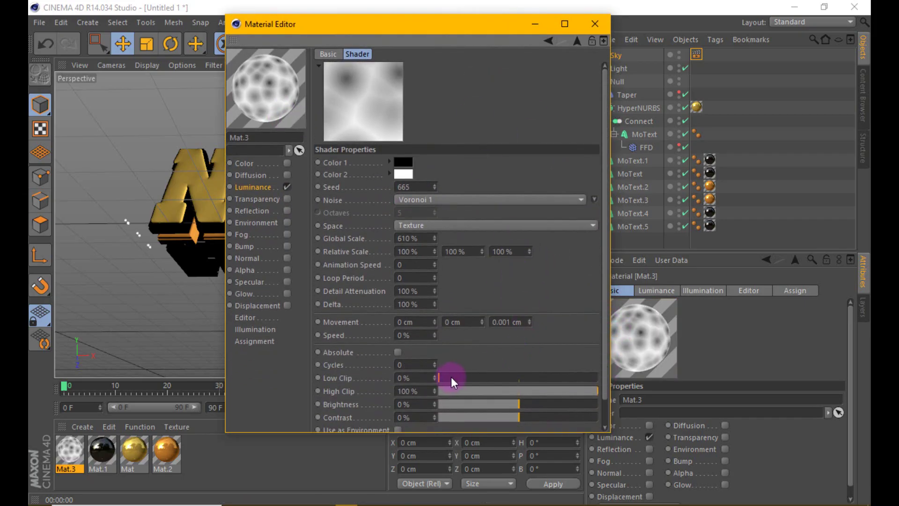
{"action": "left_click_drag", "start_coordinate": [451, 378], "coordinate": [488, 378]}
{"action": "mouse_move", "coordinate": [519, 404]}
{"action": "left_mouse_down"}
{"action": "mouse_move", "coordinate": [537, 401]}
{"action": "mouse_move", "coordinate": [515, 401]}
{"action": "mouse_move", "coordinate": [502, 382]}
{"action": "mouse_move", "coordinate": [549, 418]}
{"action": "mouse_move", "coordinate": [522, 417]}
{"action": "left_mouse_up"}
{"action": "left_click", "coordinate": [525, 405]}
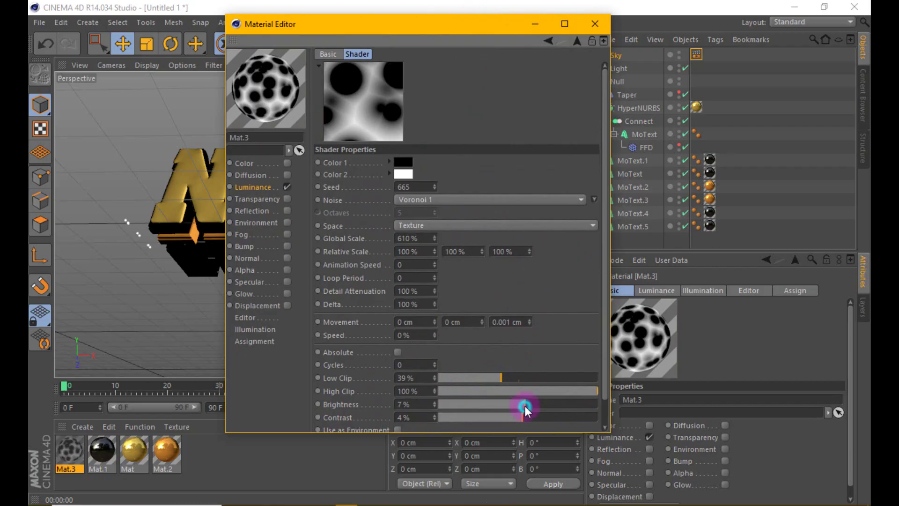
{"action": "left_click", "coordinate": [630, 40]}
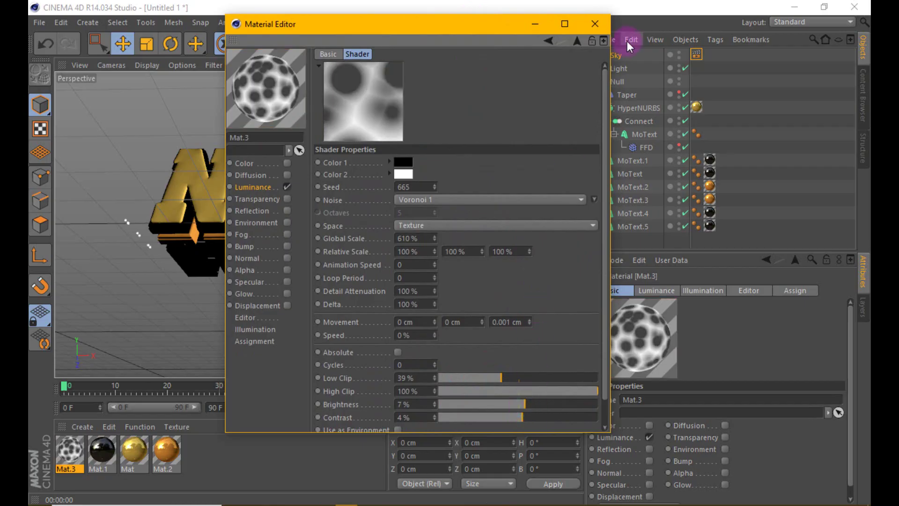
{"action": "left_click", "coordinate": [595, 25]}
Step: Apply Mat.3 to the Sky and set its texture projection to Flat
{"action": "left_click_drag", "start_coordinate": [70, 449], "coordinate": [565, 101]}
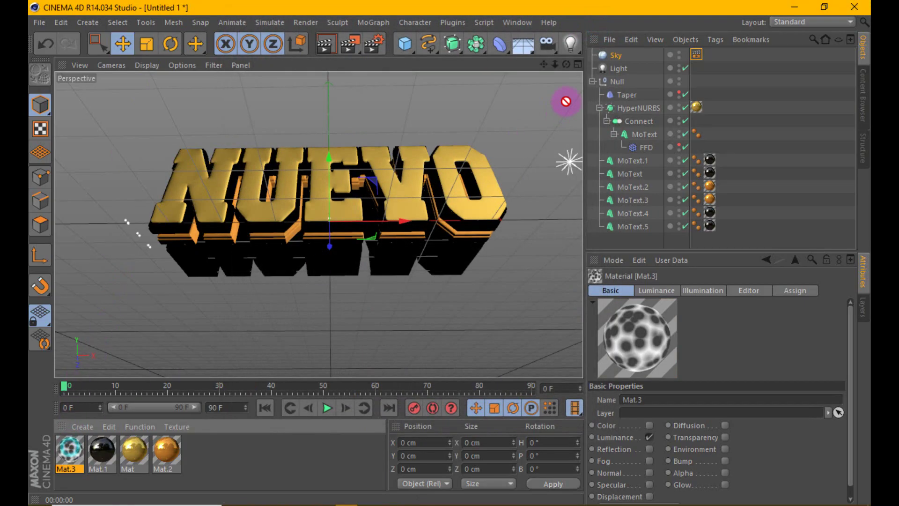
{"action": "left_click_drag", "start_coordinate": [603, 62], "coordinate": [604, 57]}
{"action": "left_click", "coordinate": [323, 43]}
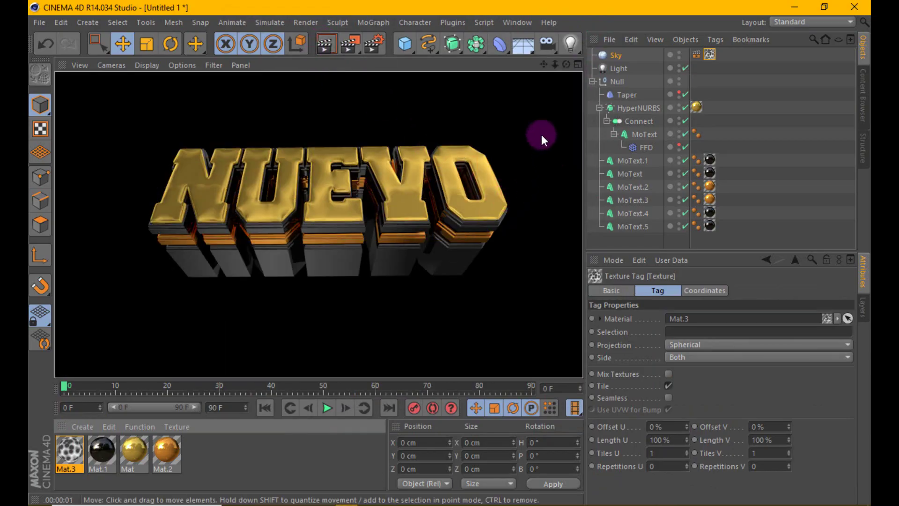
{"action": "left_click", "coordinate": [709, 54]}
{"action": "left_click", "coordinate": [701, 344]}
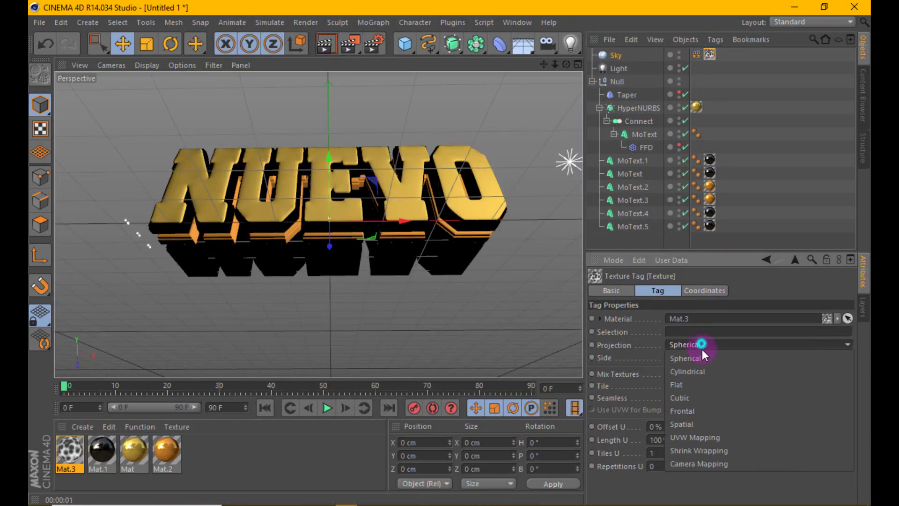
{"action": "left_click", "coordinate": [696, 385]}
{"action": "left_click", "coordinate": [329, 43]}
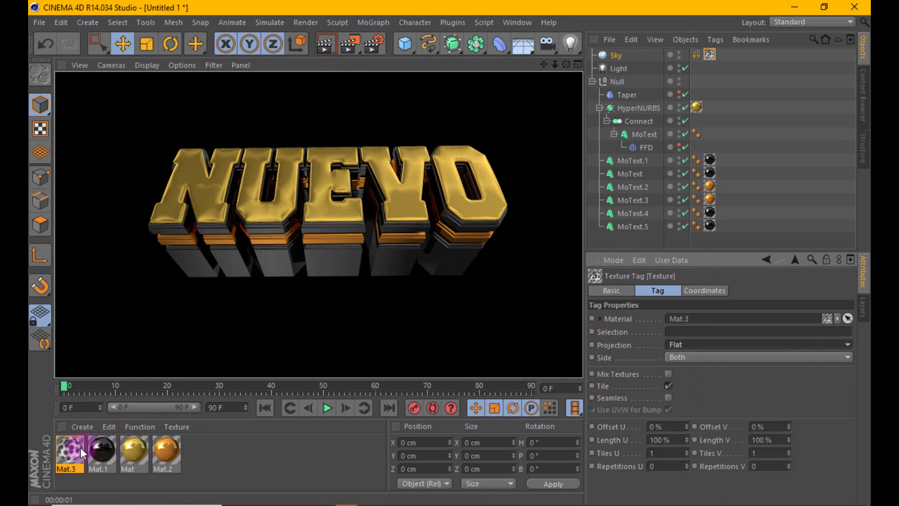
Step: Turn off the gold material's colour channel and render previews of the gold text
{"action": "double_click", "coordinate": [147, 451]}
{"action": "left_click", "coordinate": [286, 227]}
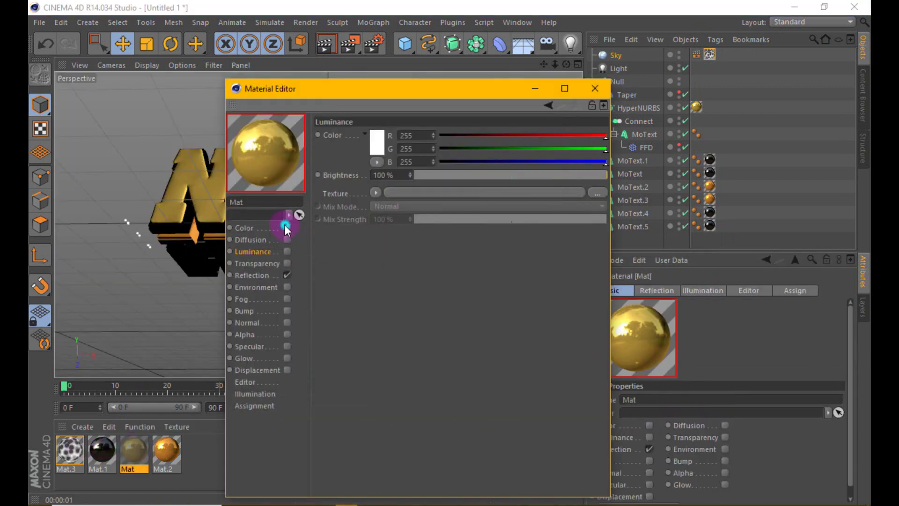
{"action": "left_click", "coordinate": [167, 450]}
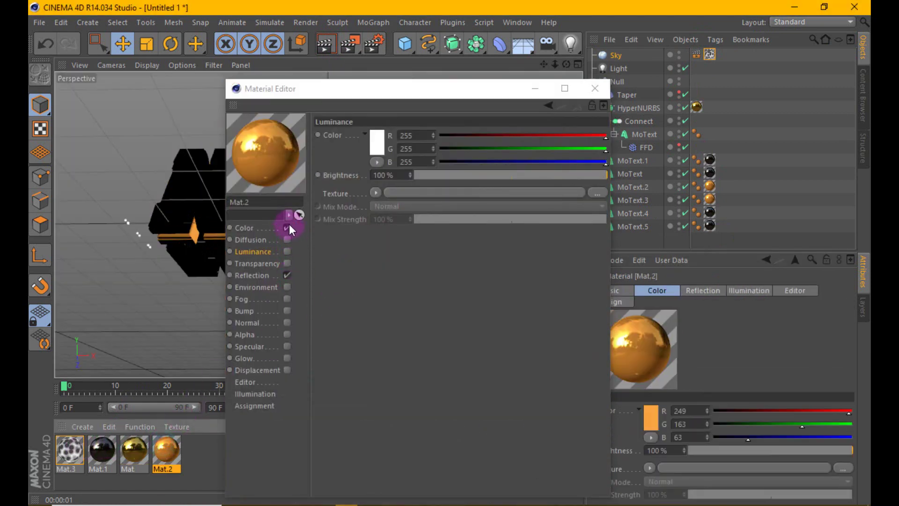
{"action": "left_click", "coordinate": [595, 88]}
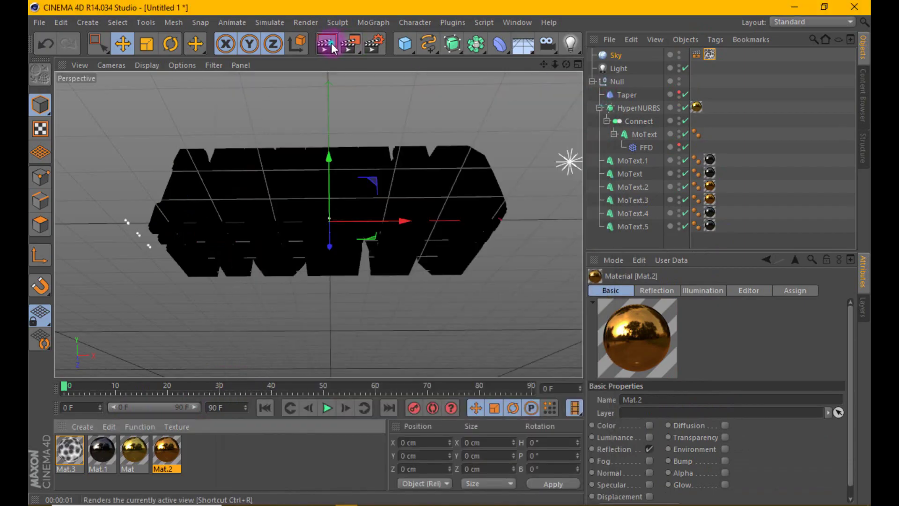
{"action": "left_click", "coordinate": [332, 45]}
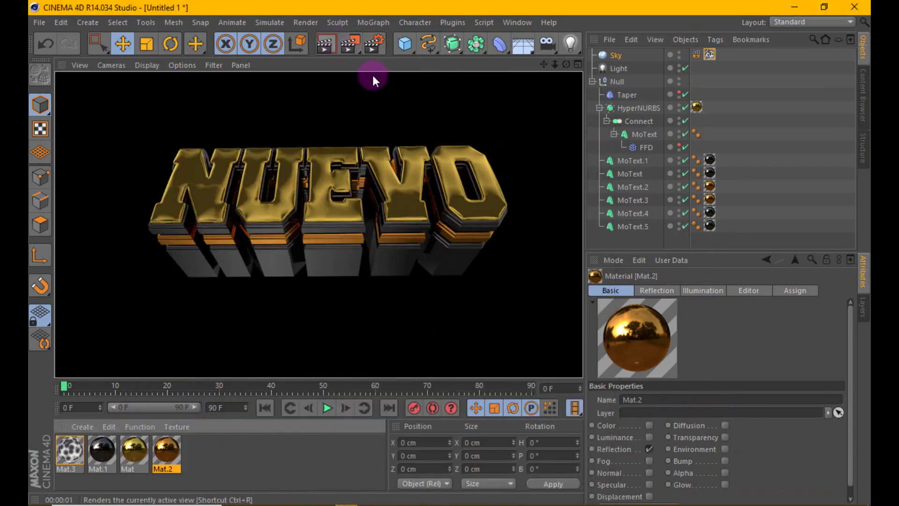
{"action": "left_click", "coordinate": [566, 65]}
{"action": "left_click", "coordinate": [331, 44]}
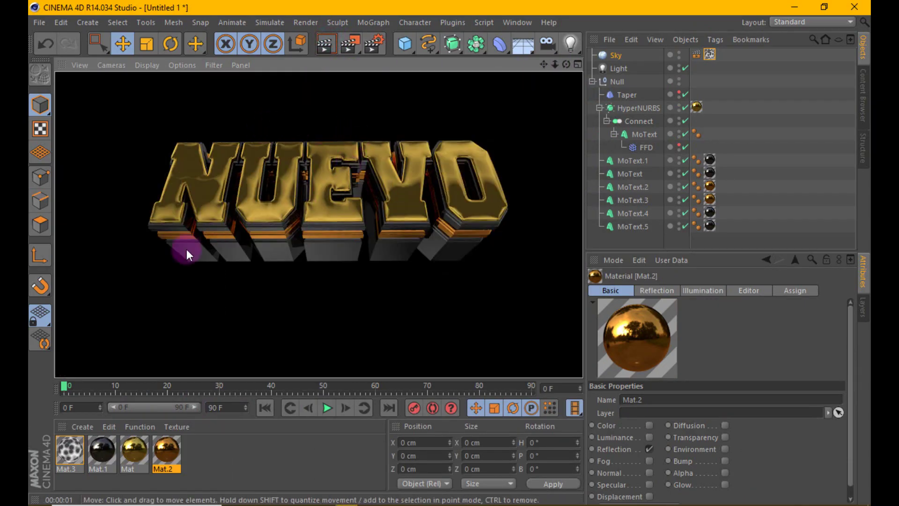
Step: Copy Mat.3's luminance Noise into its enabled Color channel, then render a preview
{"action": "double_click", "coordinate": [70, 449]}
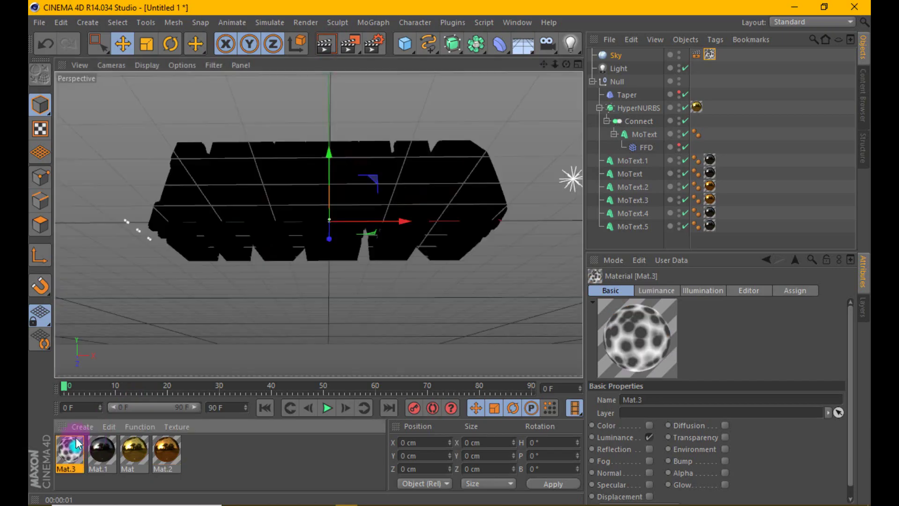
{"action": "left_click", "coordinate": [376, 193]}
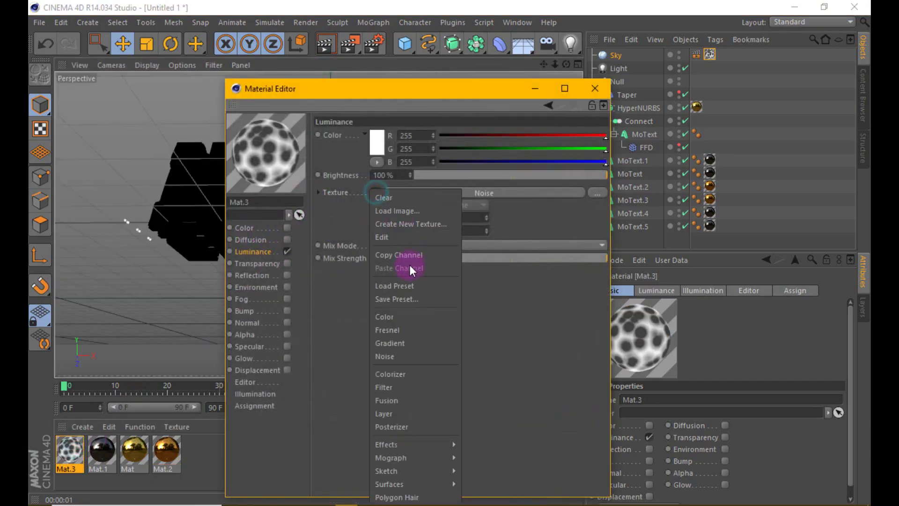
{"action": "left_click", "coordinate": [409, 263]}
{"action": "left_click", "coordinate": [284, 227]}
{"action": "left_click", "coordinate": [375, 194]}
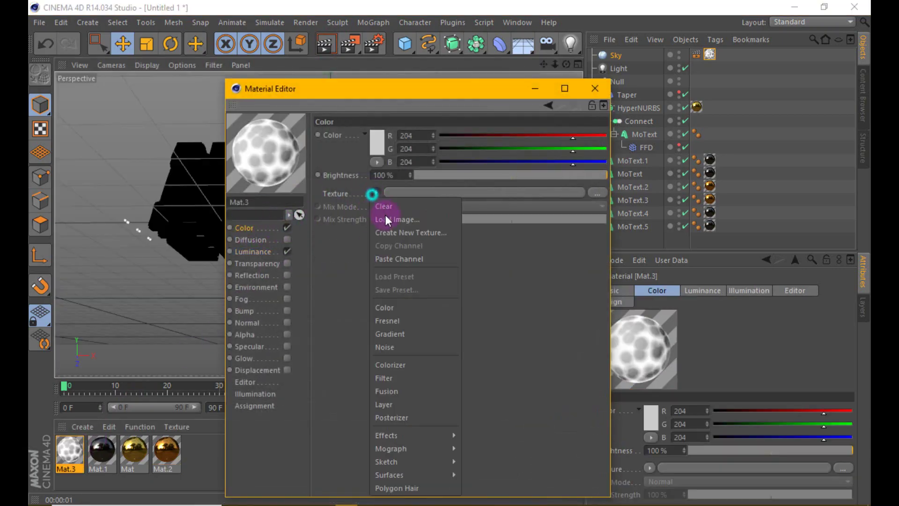
{"action": "left_click", "coordinate": [422, 253]}
{"action": "left_click", "coordinate": [565, 88]}
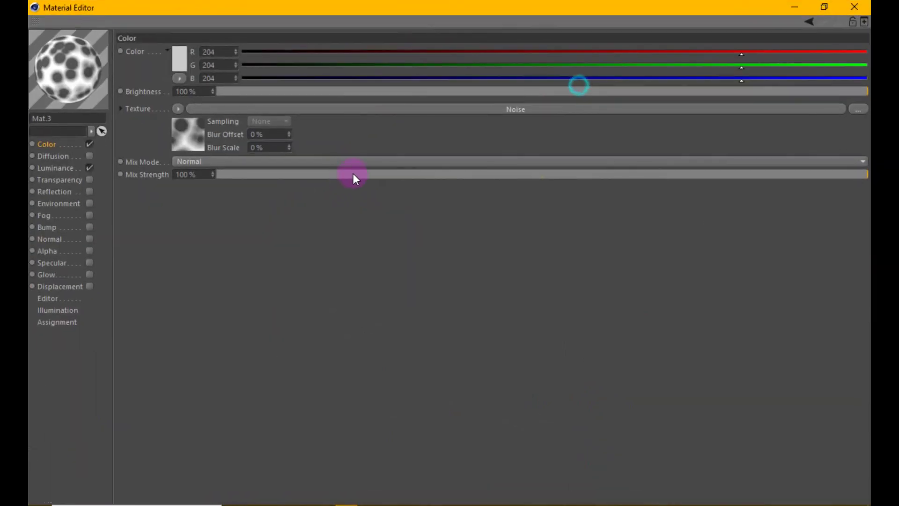
{"action": "double_click", "coordinate": [440, 14]}
{"action": "left_click", "coordinate": [592, 86]}
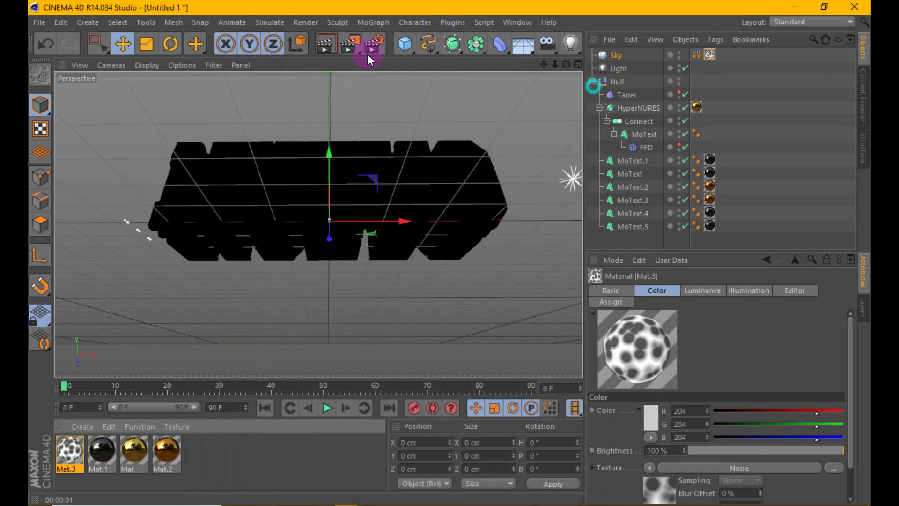
{"action": "left_click", "coordinate": [330, 41]}
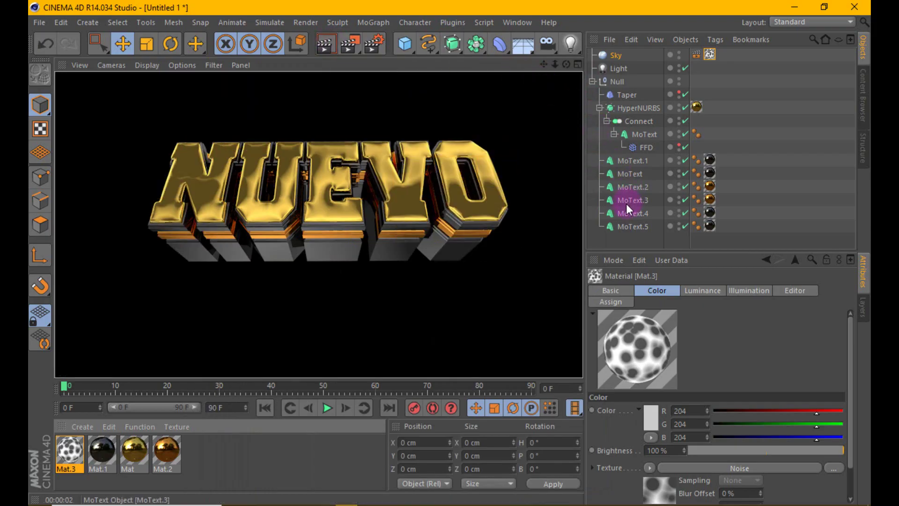
Step: Push MoText.4 and MoText.5 back on Z, change MoText.3's depth, nudge MoText.2–5
{"action": "left_click_drag", "start_coordinate": [647, 237], "coordinate": [644, 213]}
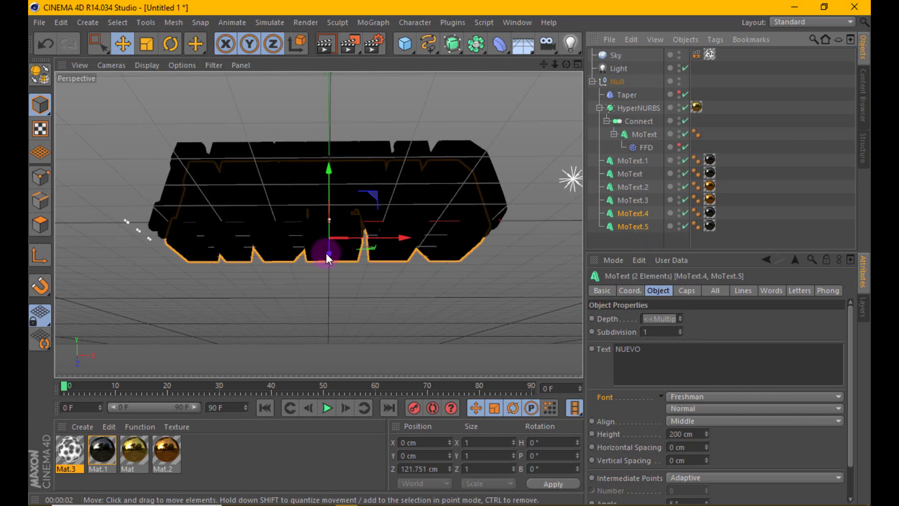
{"action": "left_click_drag", "start_coordinate": [330, 254], "coordinate": [331, 257]}
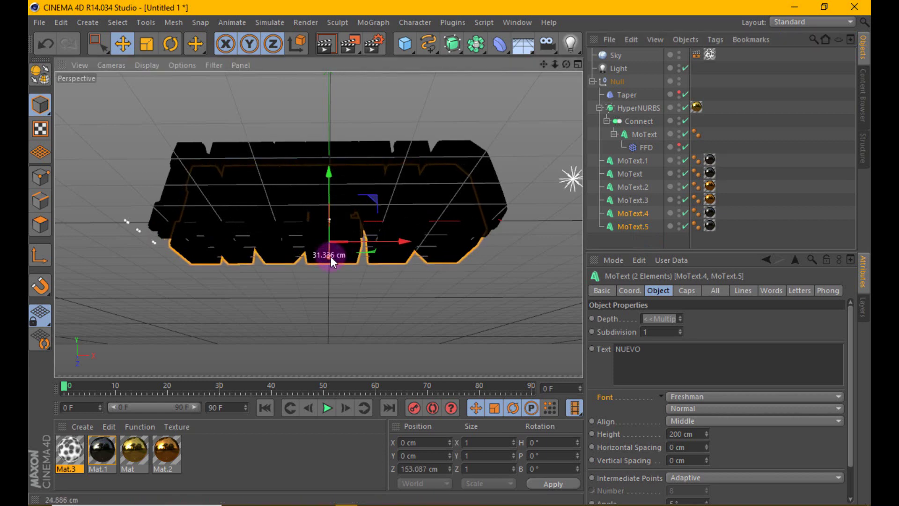
{"action": "left_click", "coordinate": [630, 201]}
{"action": "left_click_drag", "start_coordinate": [682, 317], "coordinate": [584, 210]}
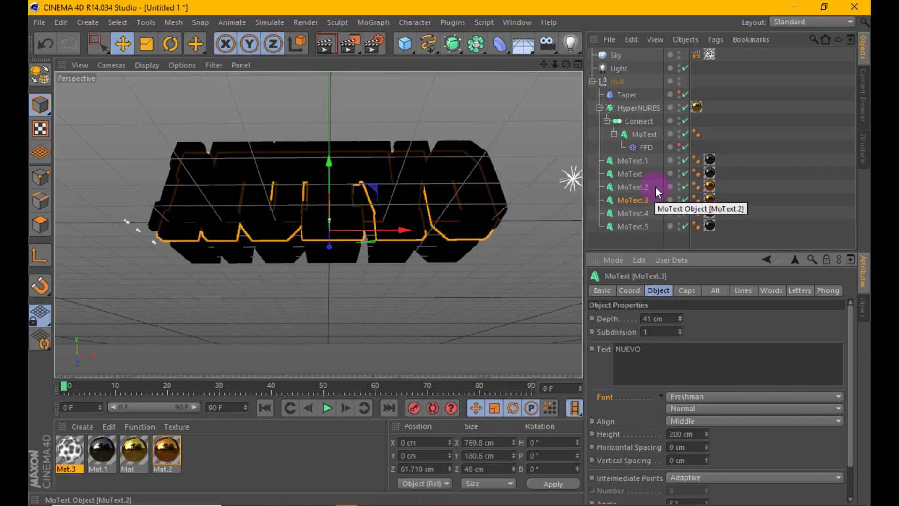
{"action": "left_click_drag", "start_coordinate": [656, 186], "coordinate": [628, 225]}
{"action": "left_click_drag", "start_coordinate": [331, 249], "coordinate": [330, 249]}
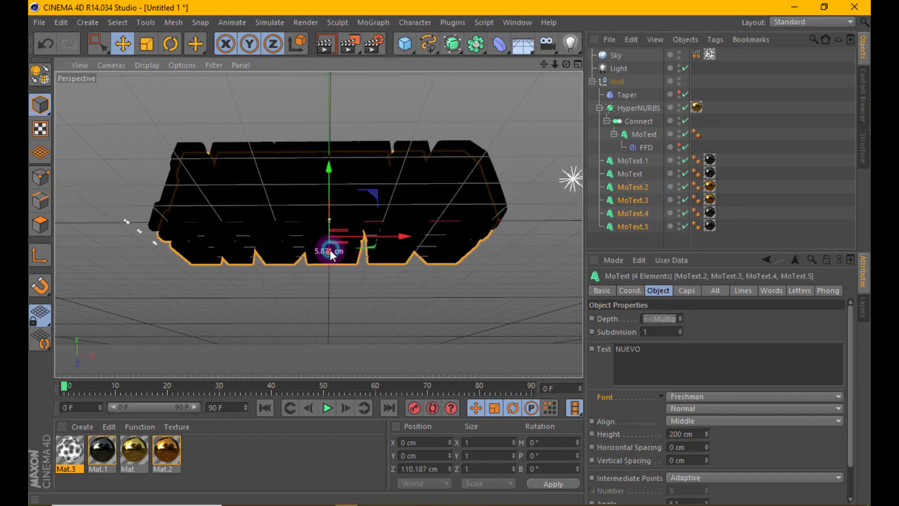
{"action": "left_click", "coordinate": [330, 46]}
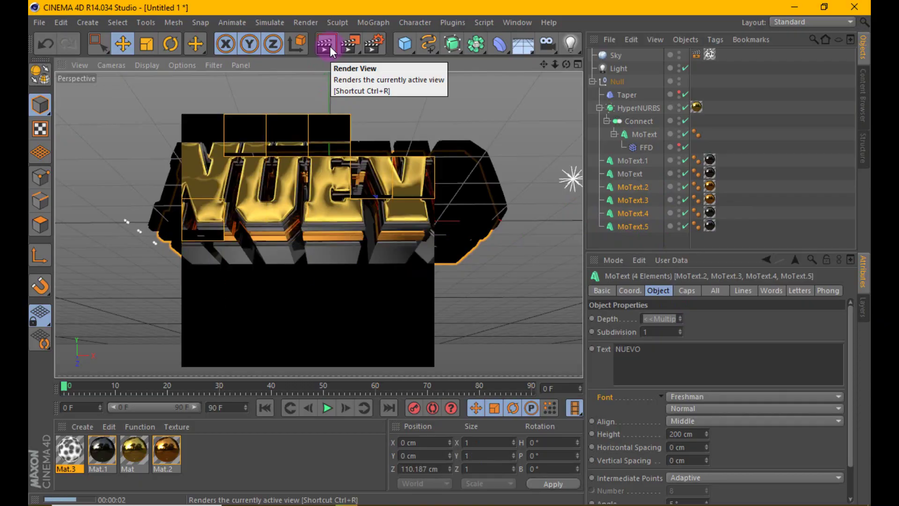
{"action": "left_click", "coordinate": [384, 159]}
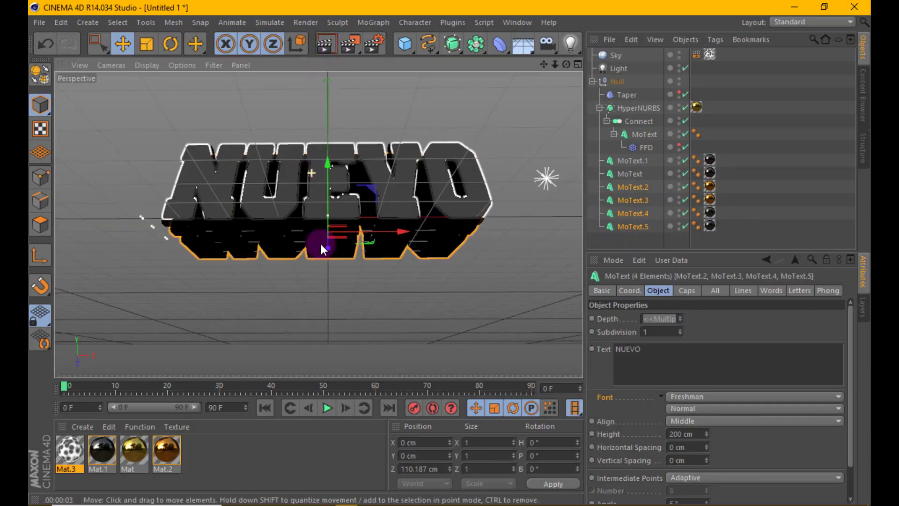
Step: After an undo, push MoText.4 and MoText.5 back to about 205.5 cm Z
{"action": "left_click_drag", "start_coordinate": [328, 249], "coordinate": [341, 193]}
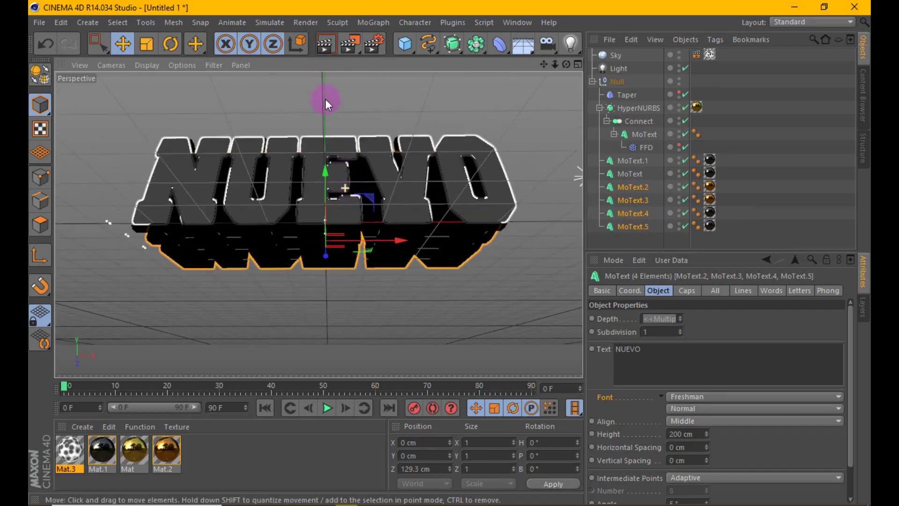
{"action": "left_click", "coordinate": [326, 44]}
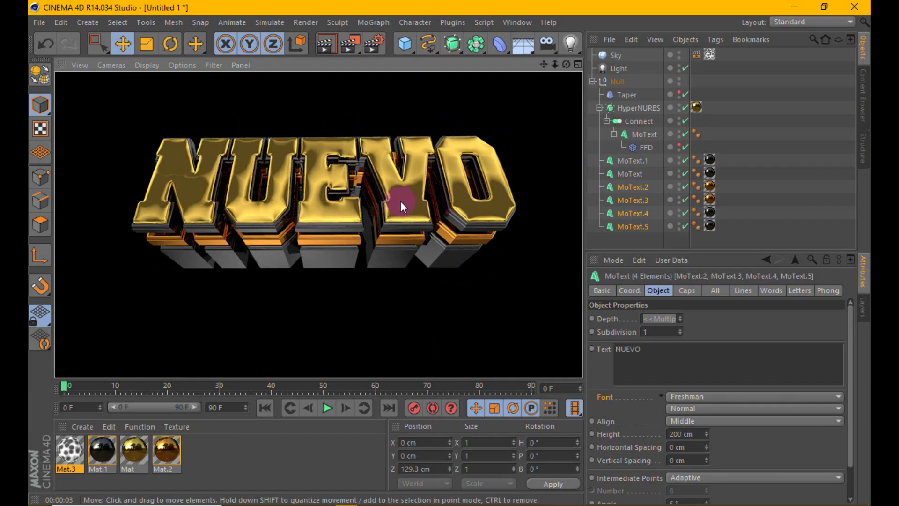
{"action": "left_click_drag", "start_coordinate": [401, 200], "coordinate": [329, 256]}
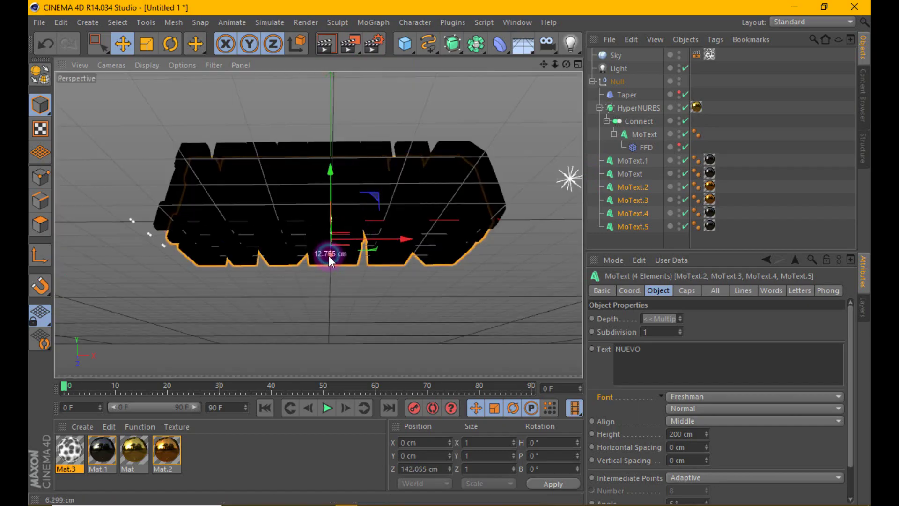
{"action": "left_click", "coordinate": [44, 42]}
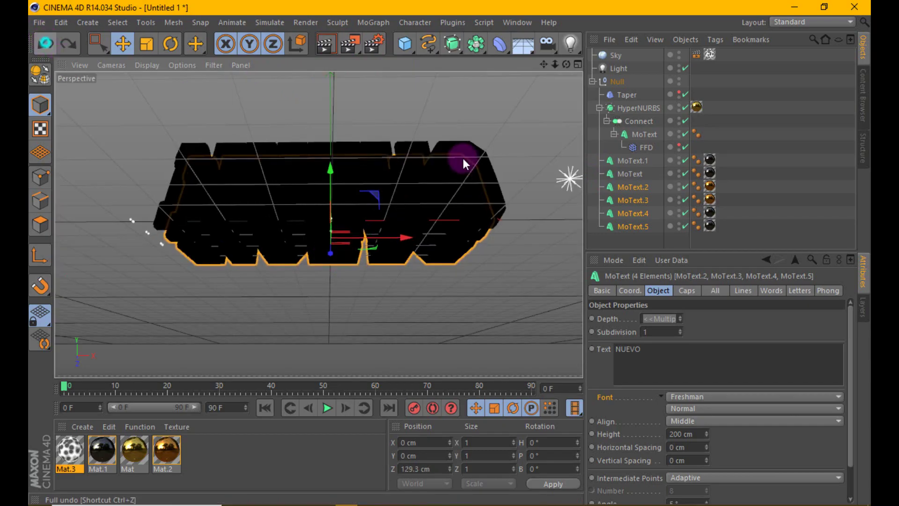
{"action": "left_click", "coordinate": [633, 213]}
{"action": "left_click", "coordinate": [632, 226], "text": "shift"}
{"action": "left_click_drag", "start_coordinate": [377, 201], "coordinate": [333, 260]}
{"action": "left_click", "coordinate": [327, 43]}
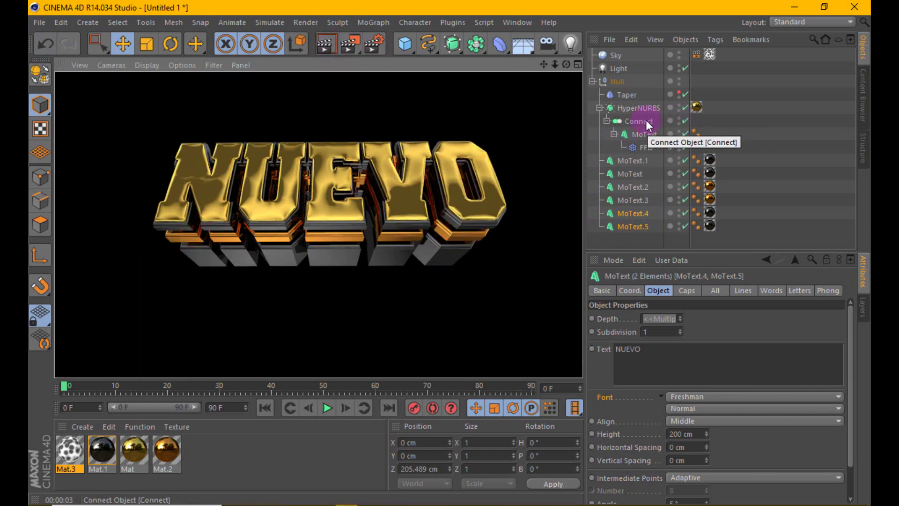
Step: Raise the Taper strength to 37% and add a Wrap deformer inside the Null group
{"action": "left_click", "coordinate": [625, 93]}
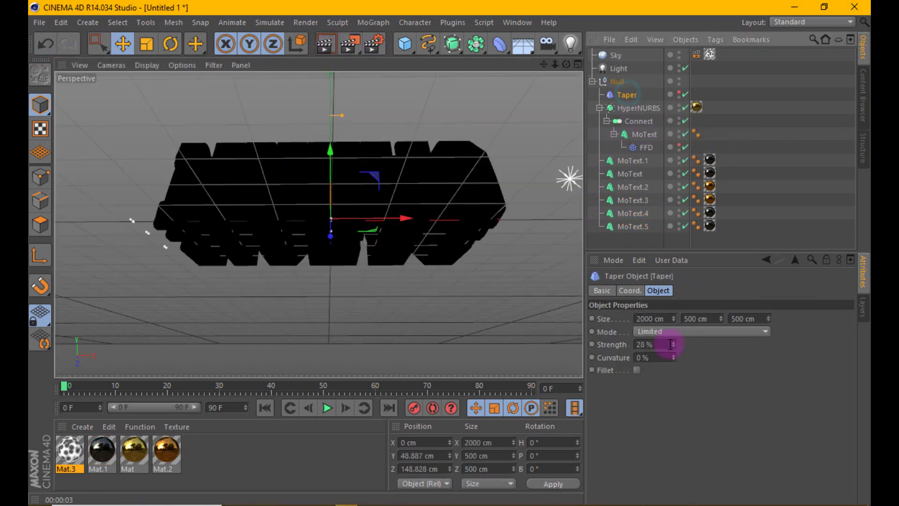
{"action": "left_click_drag", "start_coordinate": [671, 344], "coordinate": [672, 338]}
{"action": "left_click", "coordinate": [323, 47]}
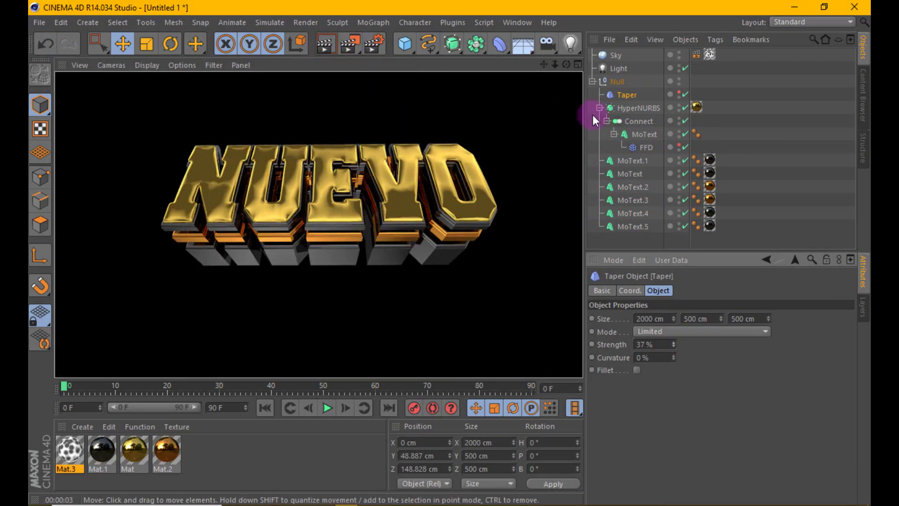
{"action": "left_click", "coordinate": [500, 43]}
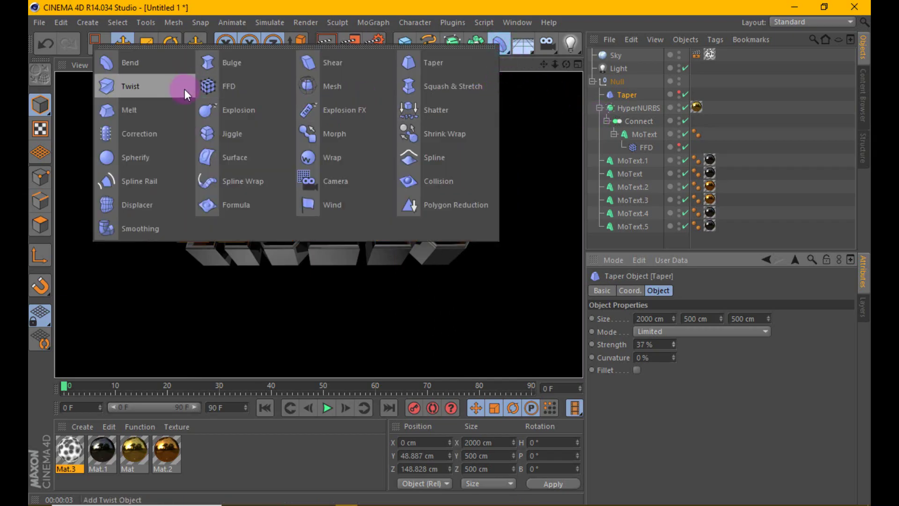
{"action": "left_click", "coordinate": [333, 157]}
{"action": "left_click_drag", "start_coordinate": [620, 55], "coordinate": [616, 92]}
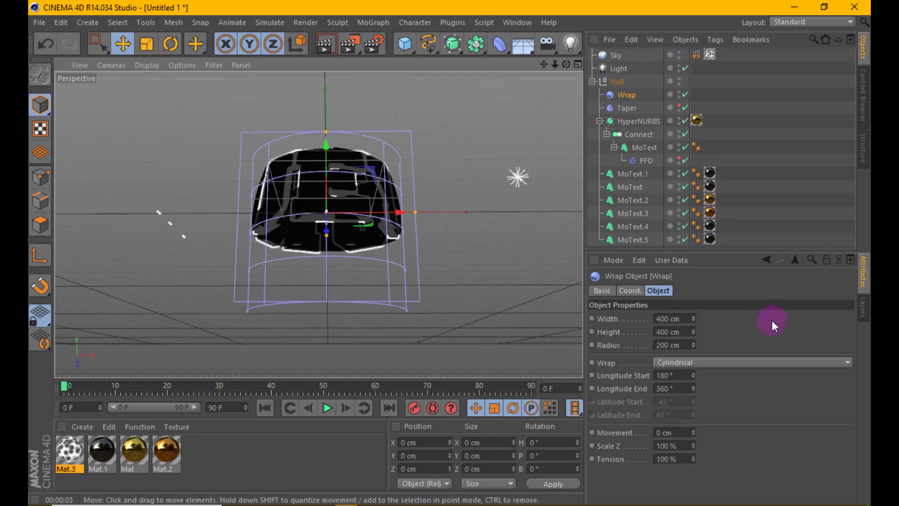
Step: Give the Wrap 674 cm width, 301 cm radius and 32% tension, checking with renders
{"action": "left_click_drag", "start_coordinate": [693, 318], "coordinate": [694, 309]}
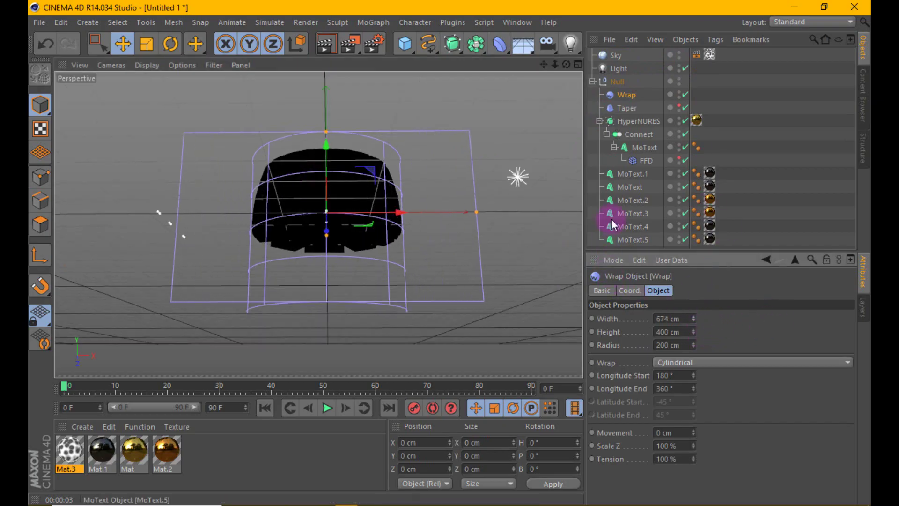
{"action": "left_click", "coordinate": [593, 81]}
{"action": "left_click", "coordinate": [593, 81]}
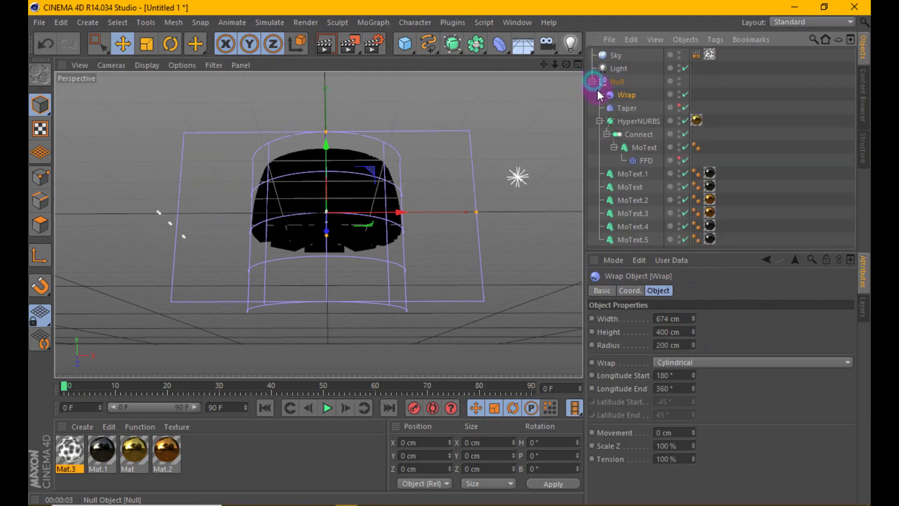
{"action": "left_click_drag", "start_coordinate": [693, 345], "coordinate": [693, 328]}
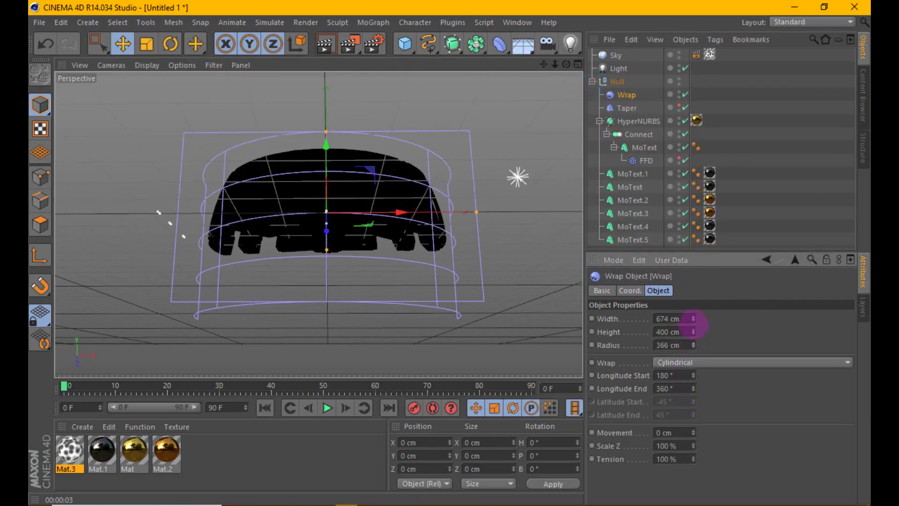
{"action": "double_click", "coordinate": [682, 459]}
{"action": "type", "text": "20"}
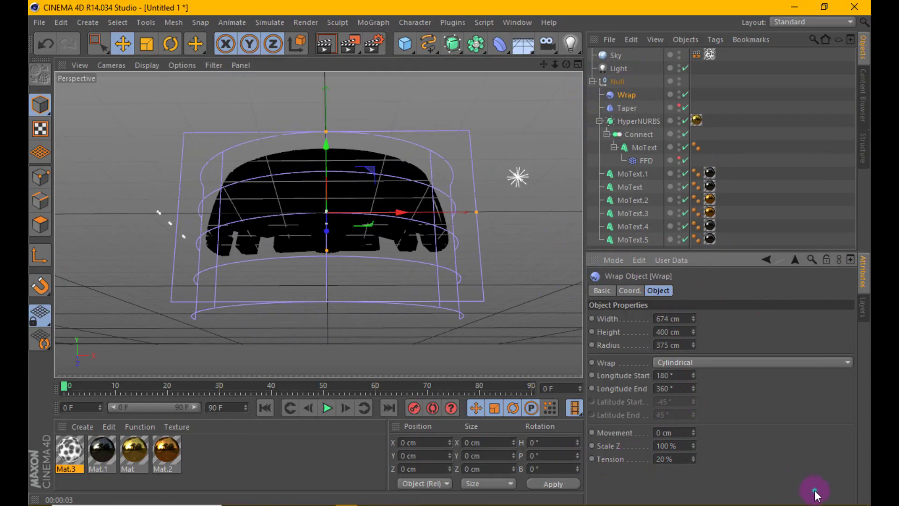
{"action": "left_click", "coordinate": [815, 494]}
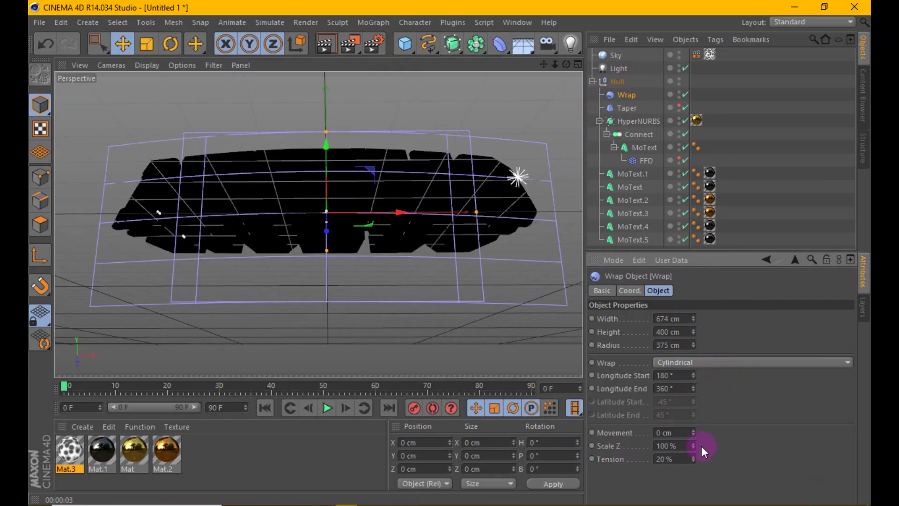
{"action": "left_click_drag", "start_coordinate": [694, 459], "coordinate": [693, 454]}
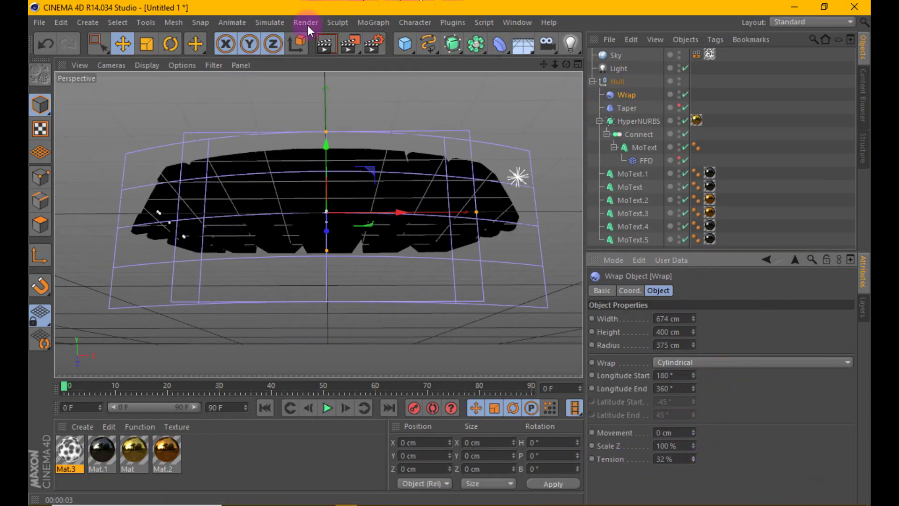
{"action": "left_click", "coordinate": [328, 43]}
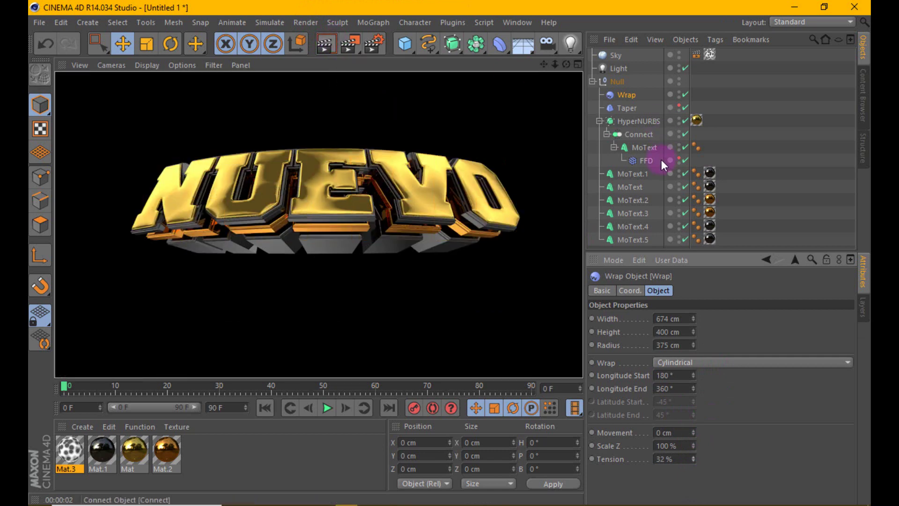
{"action": "left_click_drag", "start_coordinate": [692, 346], "coordinate": [693, 366]}
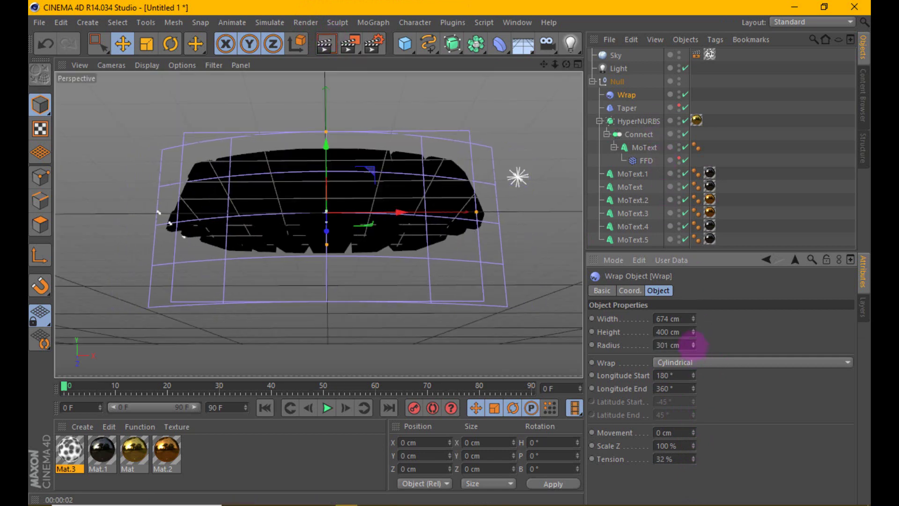
{"action": "left_click", "coordinate": [322, 46]}
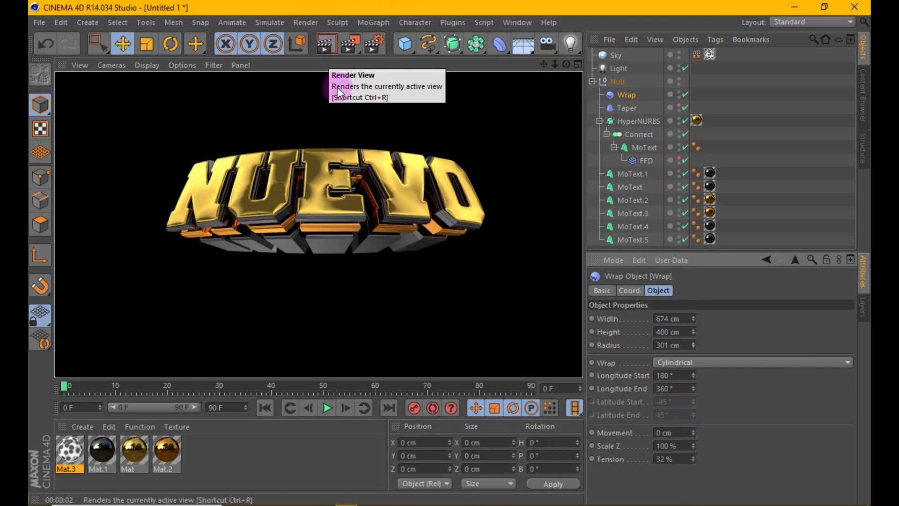
Step: Add a Color Correction render effect with 26% saturation and 23% contrast, then preview
{"action": "left_click", "coordinate": [371, 47]}
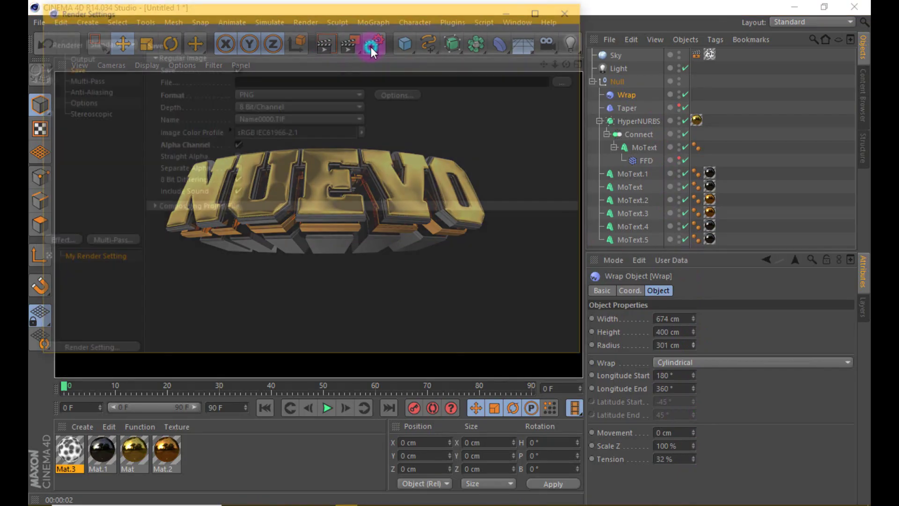
{"action": "left_click", "coordinate": [52, 241]}
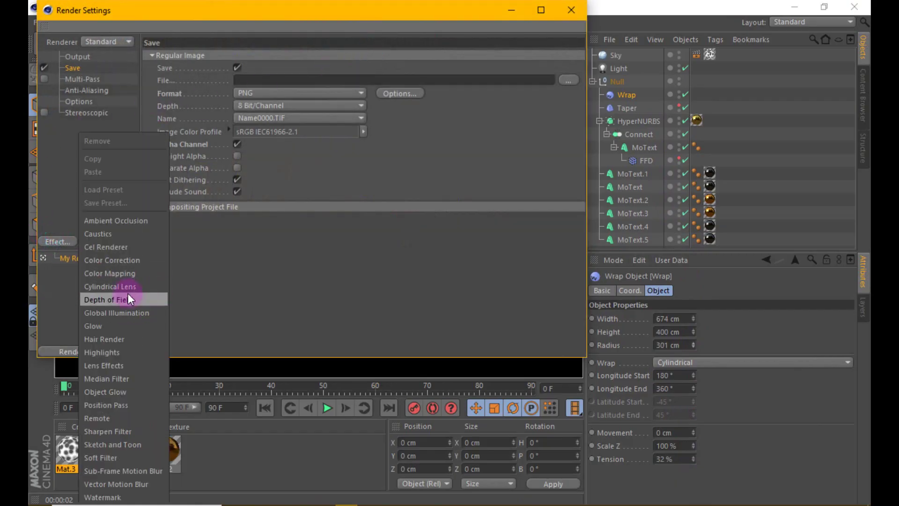
{"action": "left_click", "coordinate": [132, 261]}
{"action": "left_click", "coordinate": [457, 58]}
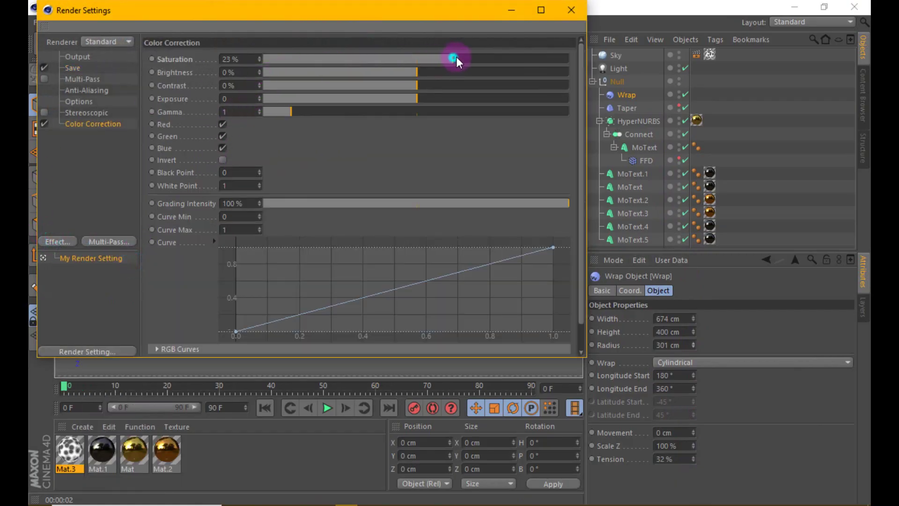
{"action": "left_click", "coordinate": [452, 86]}
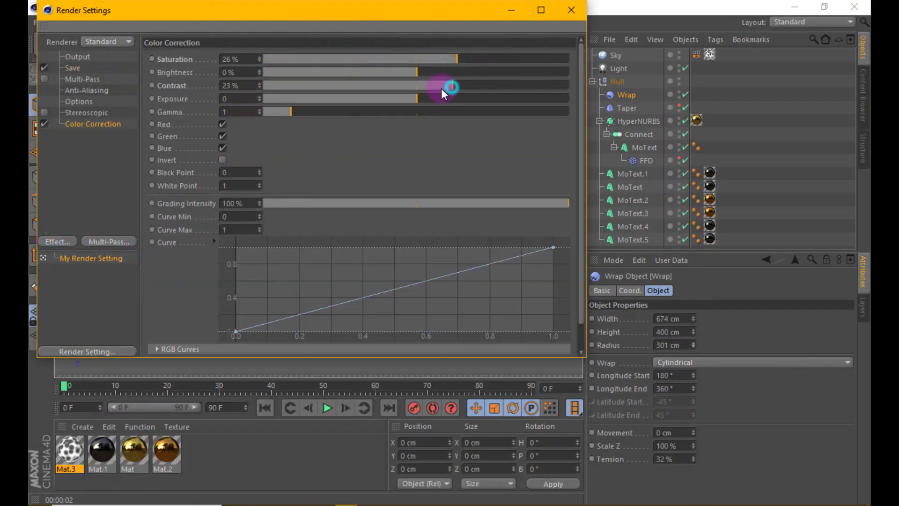
{"action": "left_click", "coordinate": [570, 14]}
{"action": "left_click", "coordinate": [330, 44]}
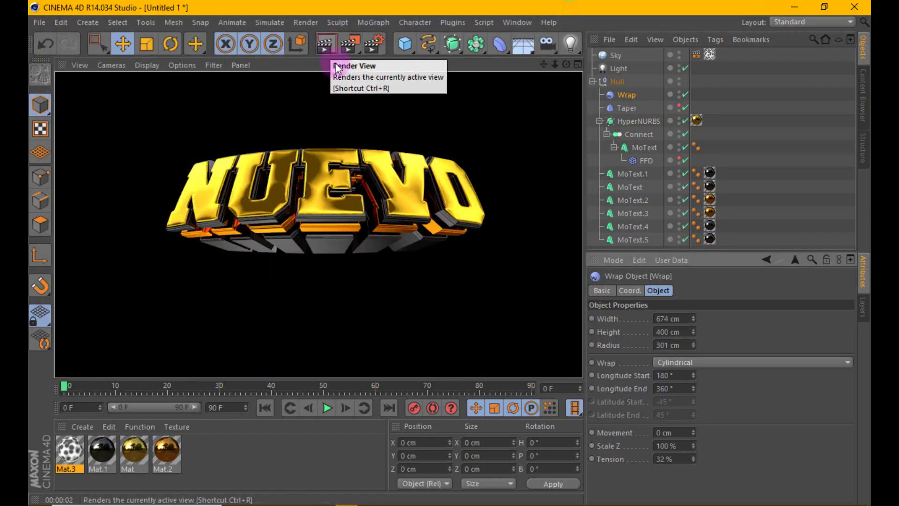
{"action": "left_click", "coordinate": [340, 202]}
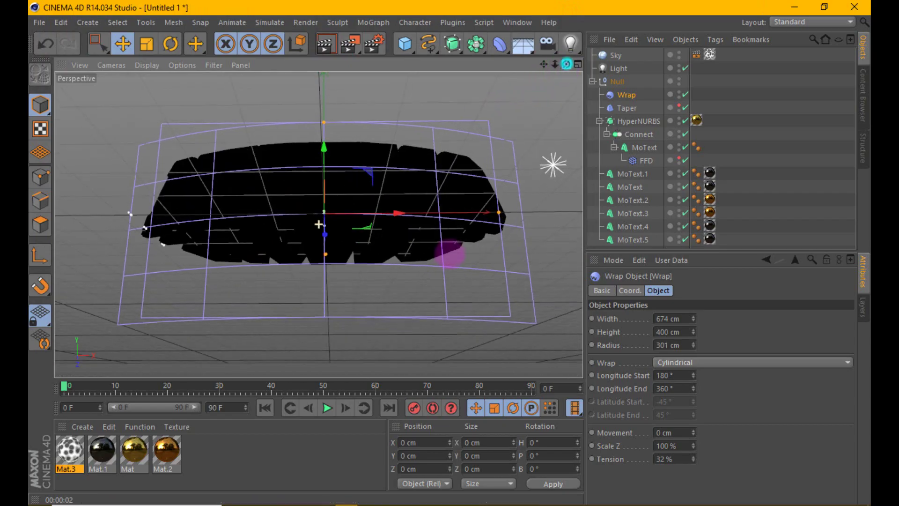
{"action": "left_click_drag", "start_coordinate": [566, 65], "coordinate": [566, 65]}
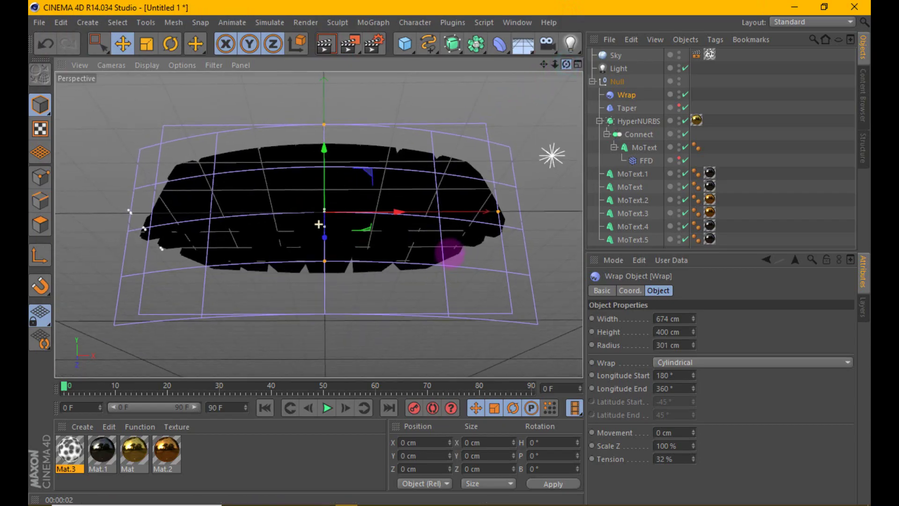
Step: Turn the Wrap's editor visibility off and render a preview of the curved NUEVO text
{"action": "left_click", "coordinate": [673, 94]}
{"action": "left_click", "coordinate": [319, 43]}
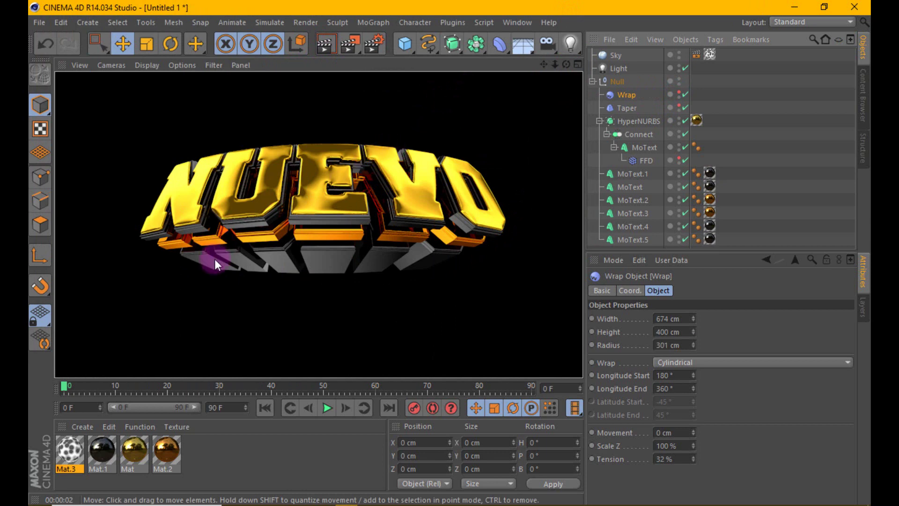
Step: Enable the orange Mat.2's colour channel and render to check it
{"action": "double_click", "coordinate": [167, 448]}
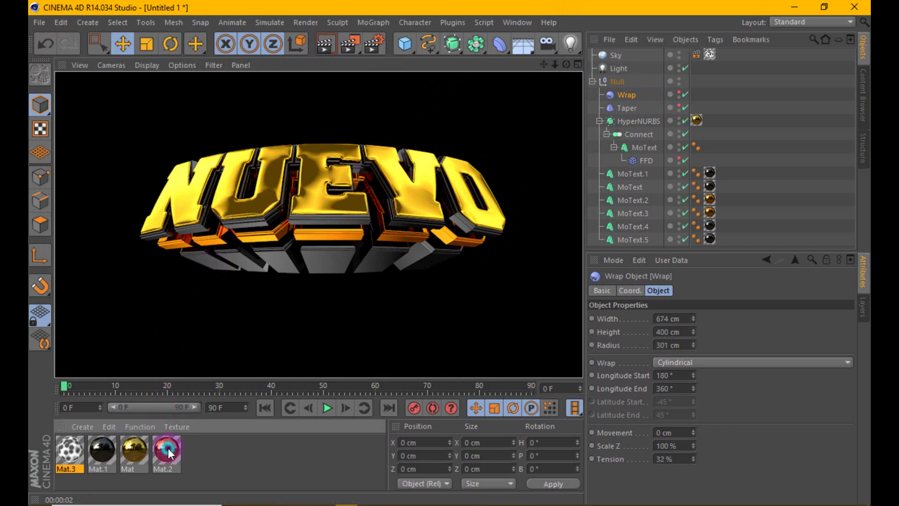
{"action": "left_click", "coordinate": [288, 229]}
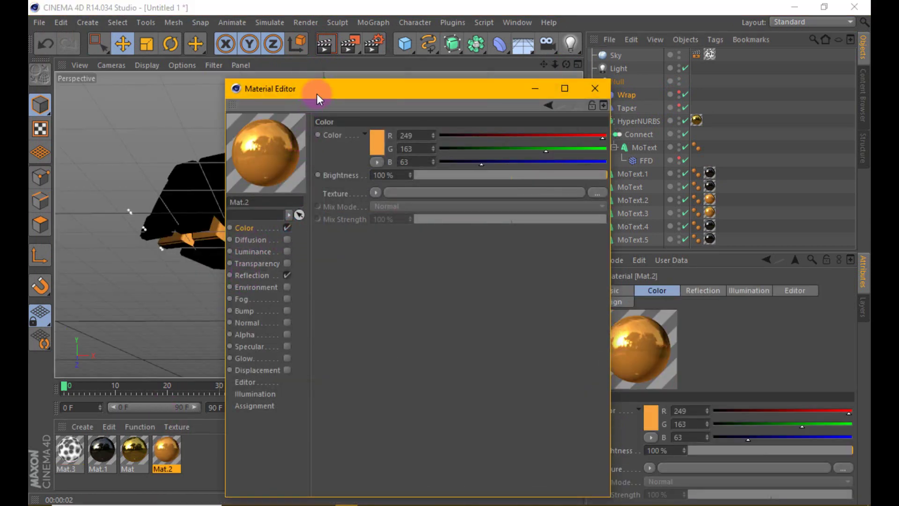
{"action": "left_click_drag", "start_coordinate": [317, 94], "coordinate": [545, 88]}
{"action": "left_click", "coordinate": [332, 44]}
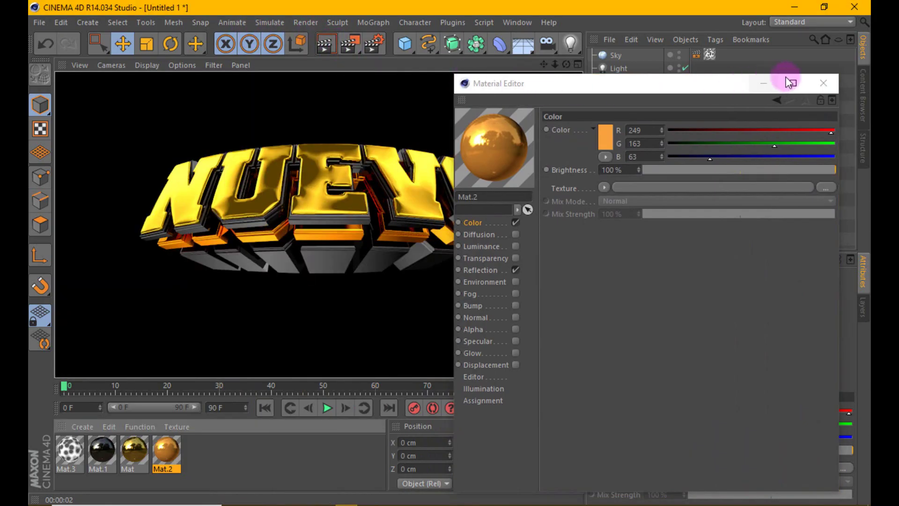
{"action": "left_click", "coordinate": [824, 83]}
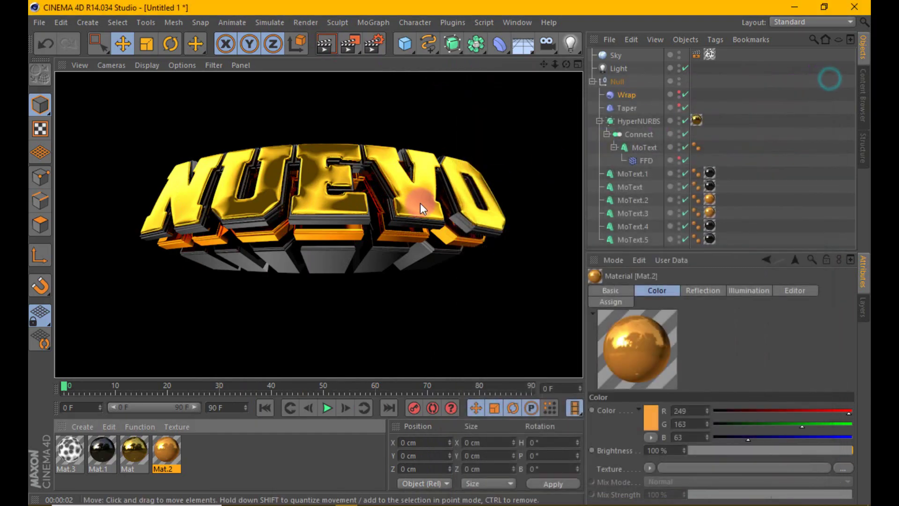
Step: Set the gold Mat's colour to R200 G146 B0 and render the result
{"action": "double_click", "coordinate": [130, 446]}
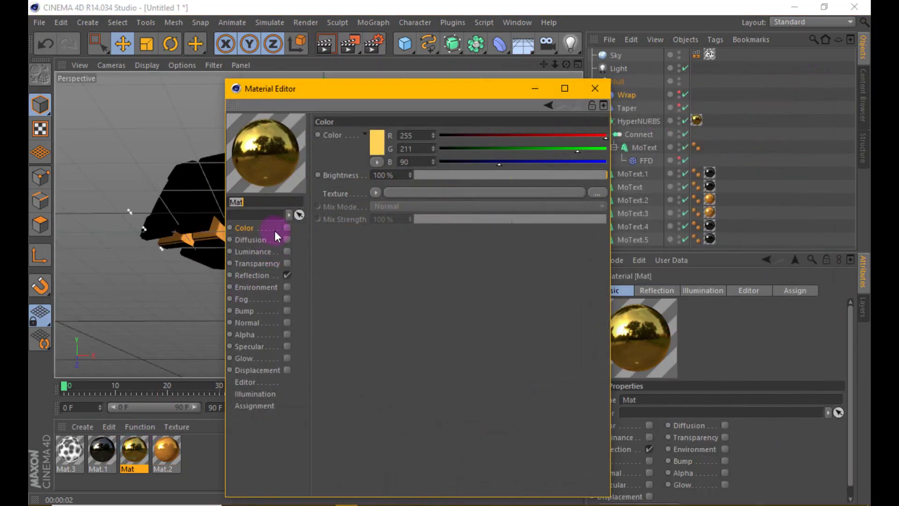
{"action": "left_click", "coordinate": [287, 227]}
{"action": "left_click", "coordinate": [378, 142]}
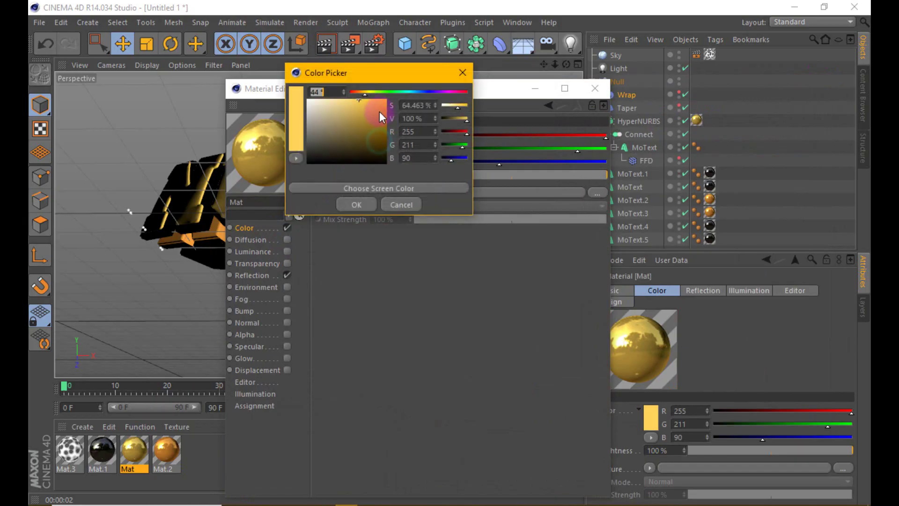
{"action": "left_click_drag", "start_coordinate": [382, 110], "coordinate": [386, 119]}
{"action": "left_click", "coordinate": [365, 204]}
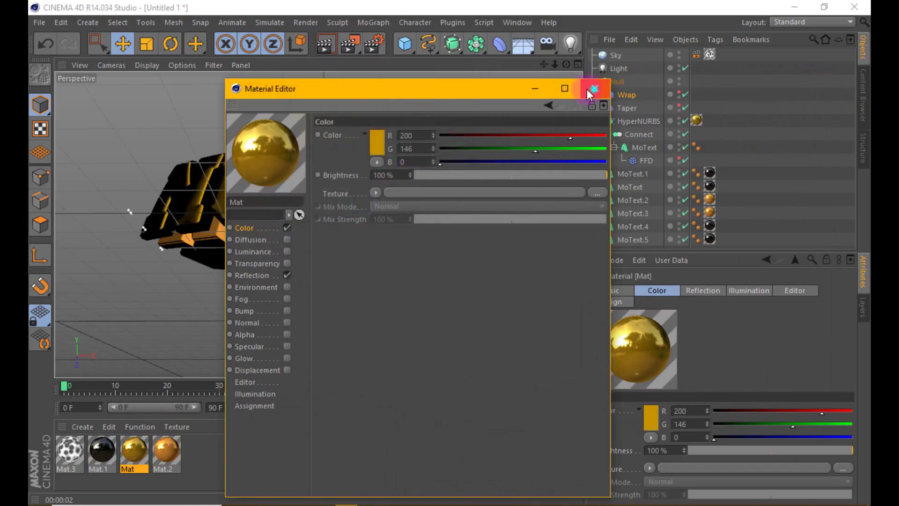
{"action": "left_click", "coordinate": [593, 89]}
{"action": "left_click", "coordinate": [325, 44]}
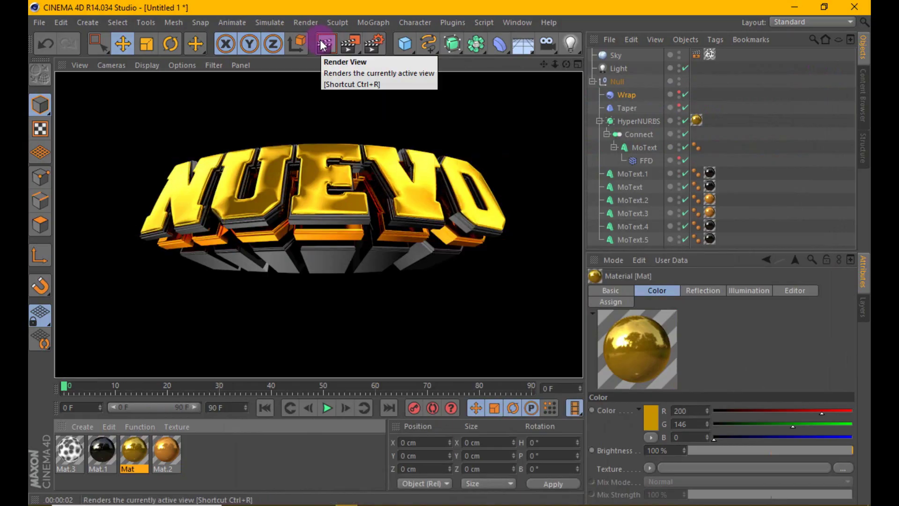
Step: Tint the gold Mat's reflection colour pale yellow and re-render
{"action": "double_click", "coordinate": [137, 448]}
{"action": "left_click", "coordinate": [264, 276]}
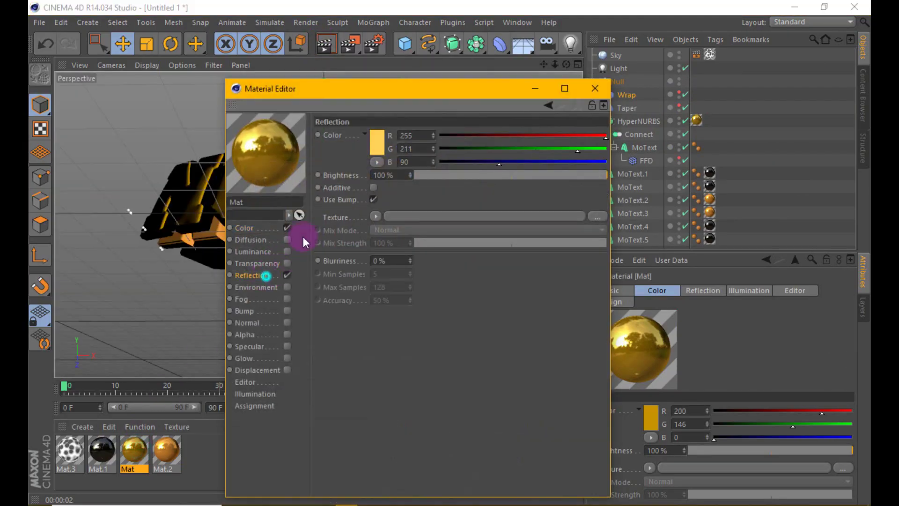
{"action": "left_click", "coordinate": [383, 142]}
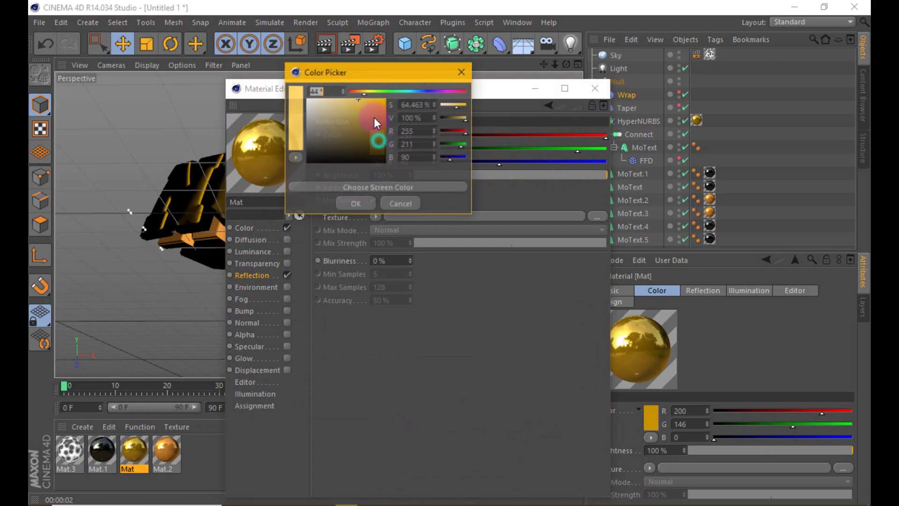
{"action": "left_click", "coordinate": [369, 204]}
{"action": "left_click", "coordinate": [594, 89]}
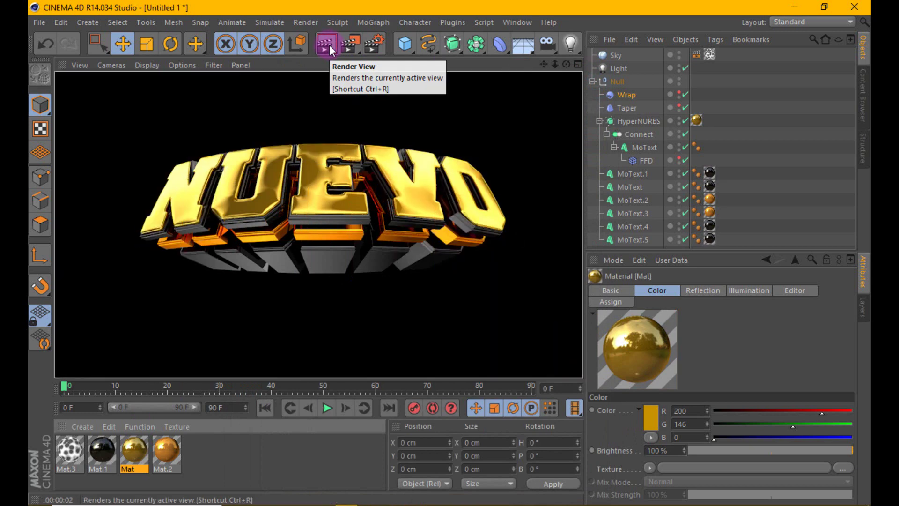
{"action": "left_click", "coordinate": [334, 196]}
{"action": "left_click", "coordinate": [330, 50]}
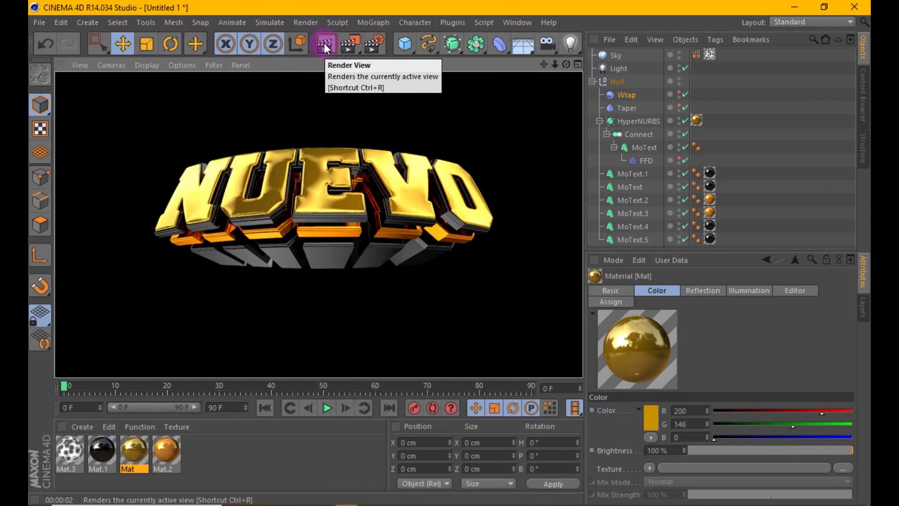
Step: Rename the Null group NUEVO and duplicate it as NUEVO.1 about 193 cm lower
{"action": "left_click", "coordinate": [347, 97]}
{"action": "left_click", "coordinate": [593, 81]}
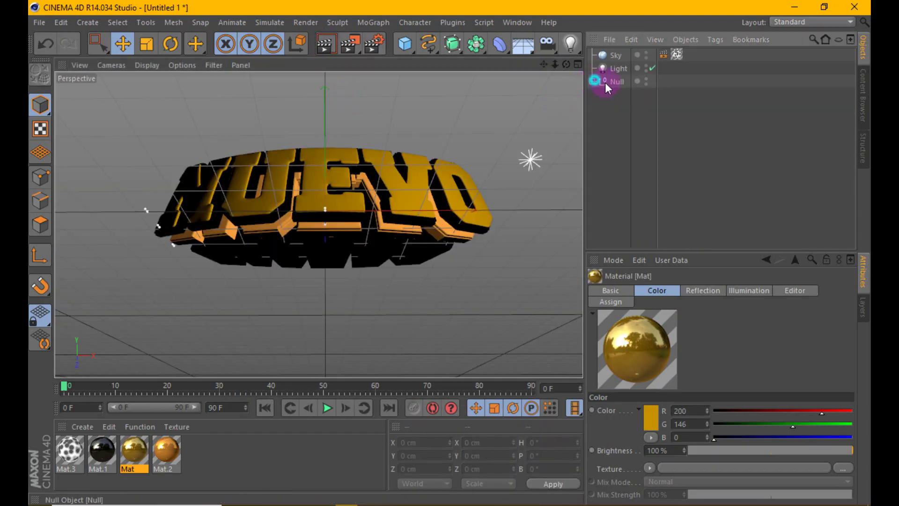
{"action": "double_click", "coordinate": [620, 82]}
{"action": "type", "text": "NUEVO"}
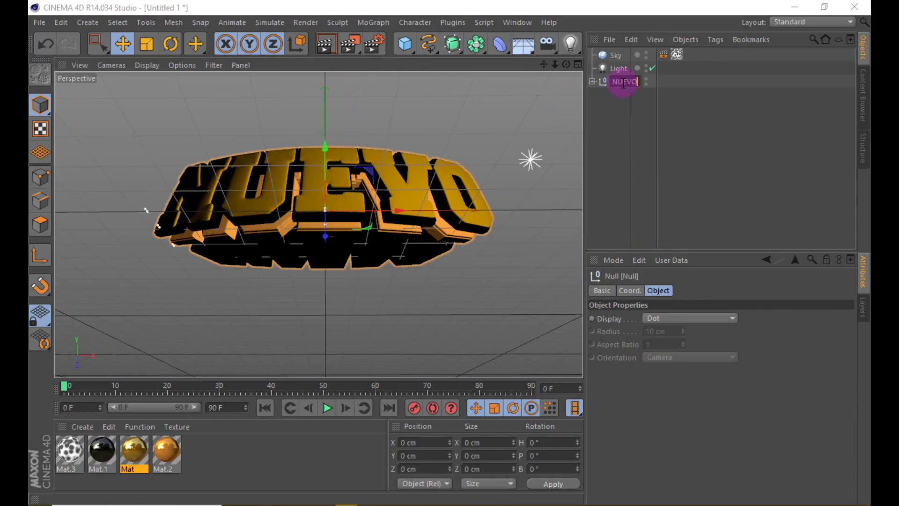
{"action": "left_click", "coordinate": [650, 121]}
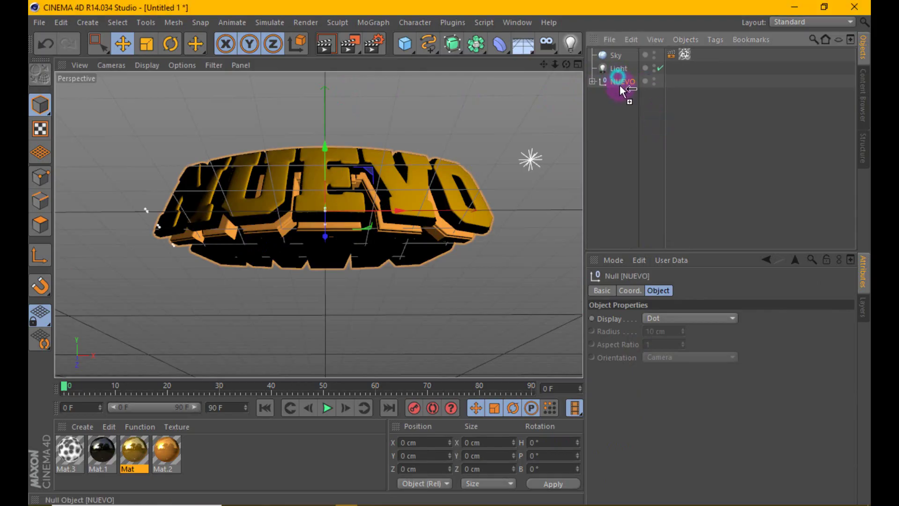
{"action": "left_click_drag", "start_coordinate": [618, 79], "coordinate": [598, 94], "text": "ctrl"}
{"action": "left_click_drag", "start_coordinate": [327, 155], "coordinate": [331, 233]}
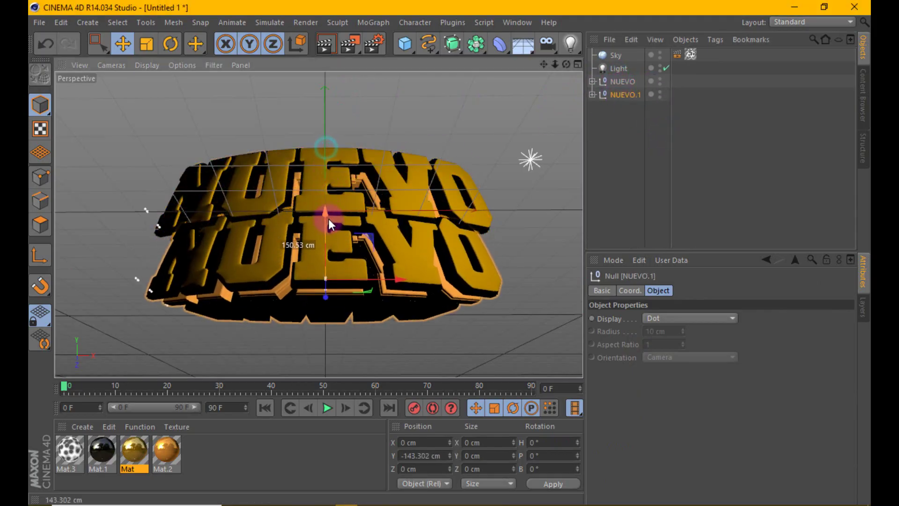
Step: Select NUEVO.1's MoText layers and change their text to LEON
{"action": "left_click", "coordinate": [592, 95]}
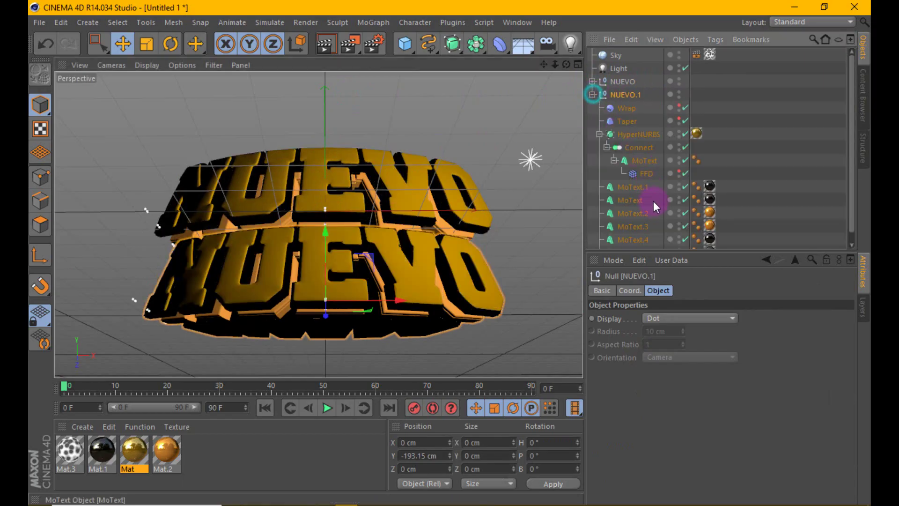
{"action": "left_click", "coordinate": [638, 148]}
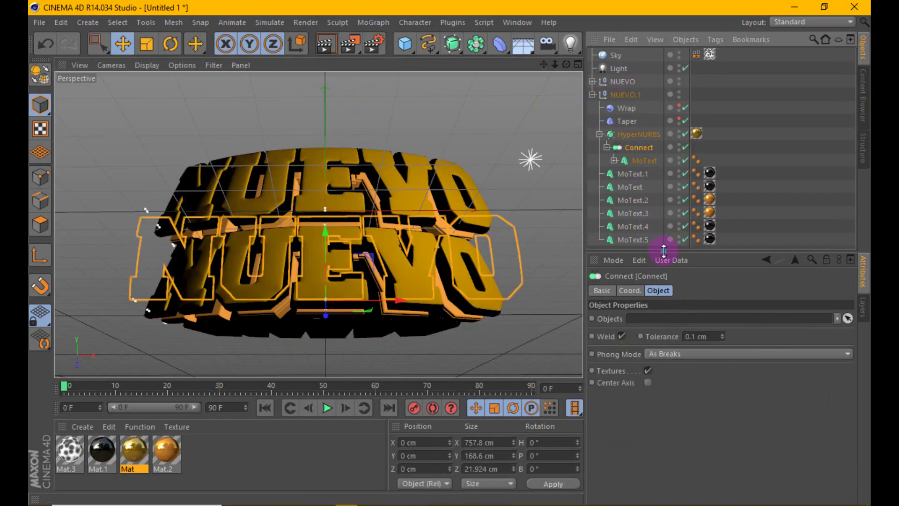
{"action": "mouse_move", "coordinate": [663, 250]}
{"action": "left_mouse_down"}
{"action": "mouse_move", "coordinate": [663, 276]}
{"action": "mouse_move", "coordinate": [639, 177]}
{"action": "left_mouse_up"}
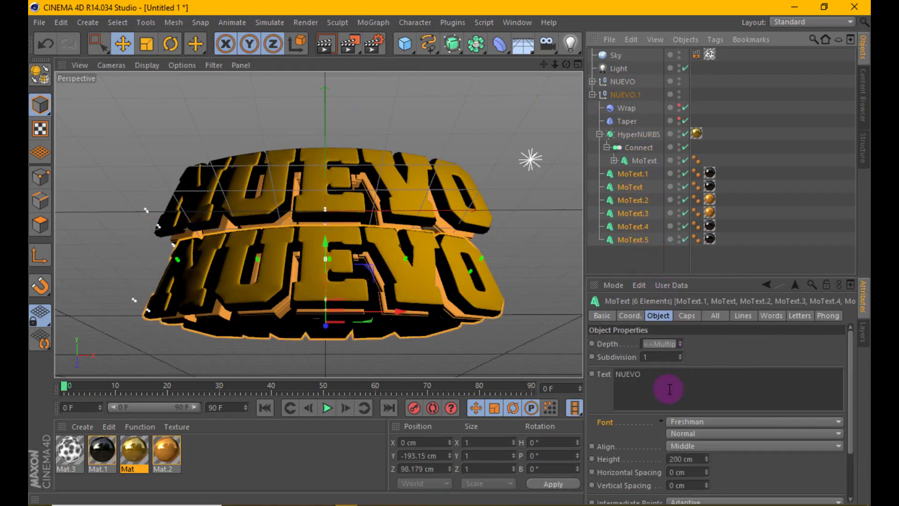
{"action": "double_click", "coordinate": [665, 380]}
{"action": "type", "text": "LEON"}
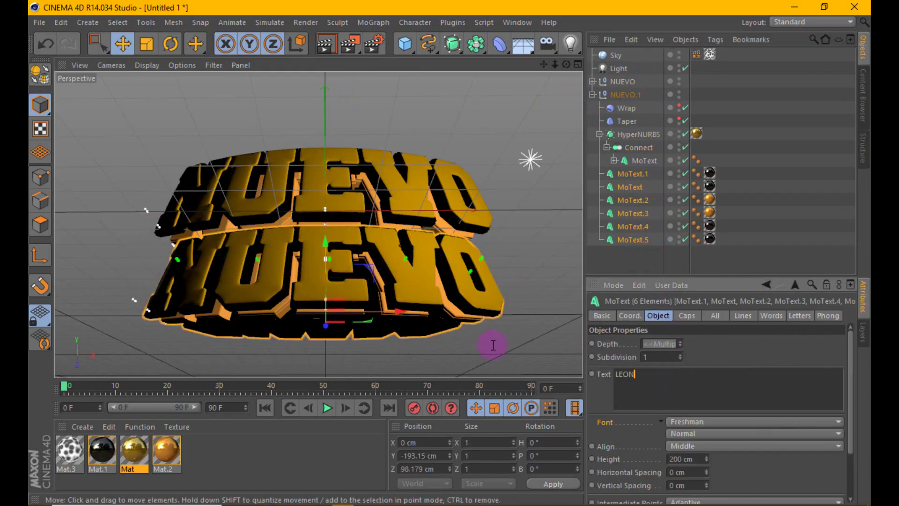
{"action": "left_click", "coordinate": [720, 347]}
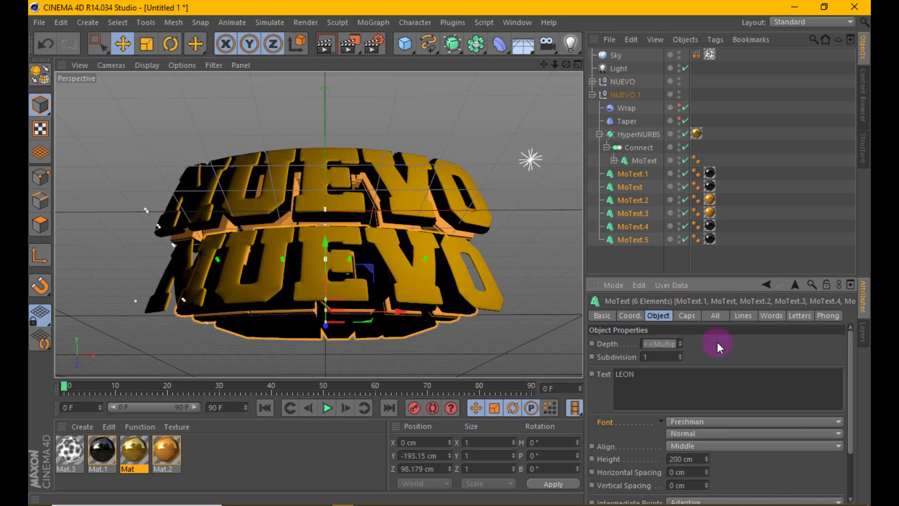
{"action": "left_click", "coordinate": [639, 160], "text": "ctrl"}
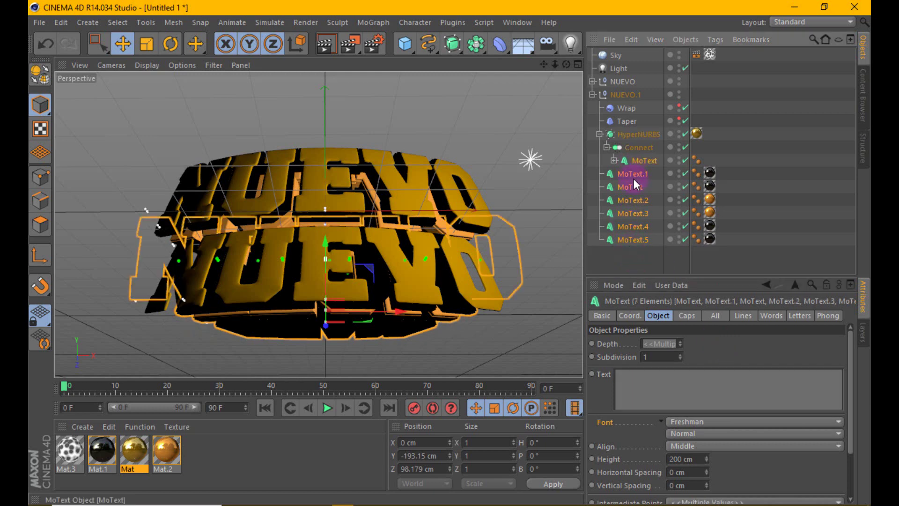
{"action": "left_click", "coordinate": [651, 404]}
{"action": "type", "text": "LEON"}
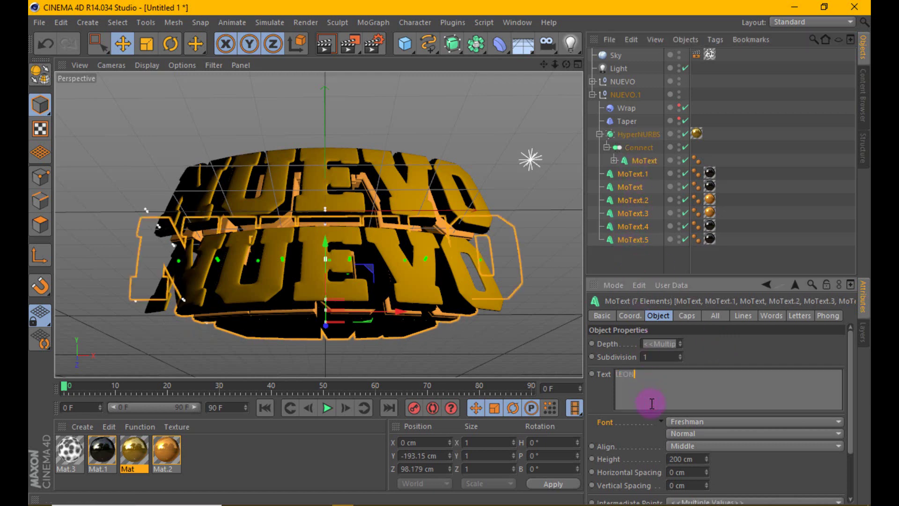
Step: Commit the LEON text and shift the NUEVO.1 group slightly left
{"action": "left_click", "coordinate": [715, 354]}
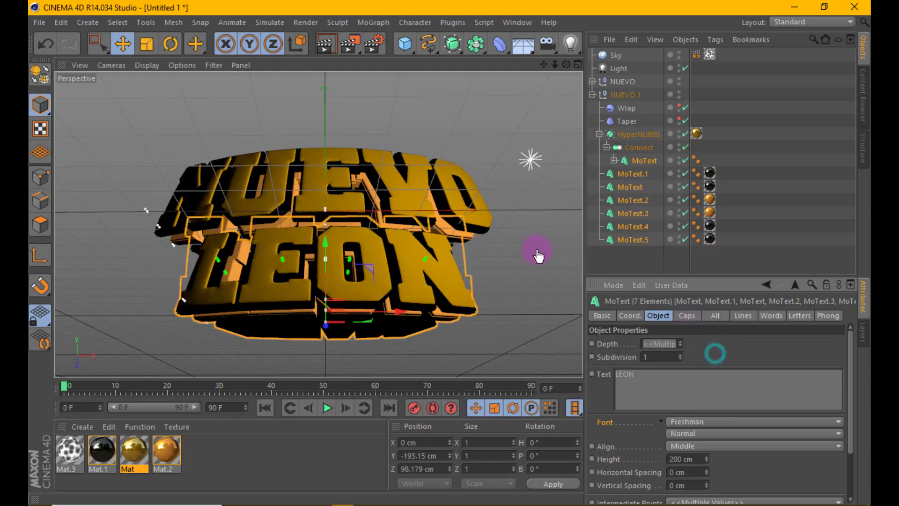
{"action": "left_click_drag", "start_coordinate": [538, 251], "coordinate": [339, 166], "text": "alt"}
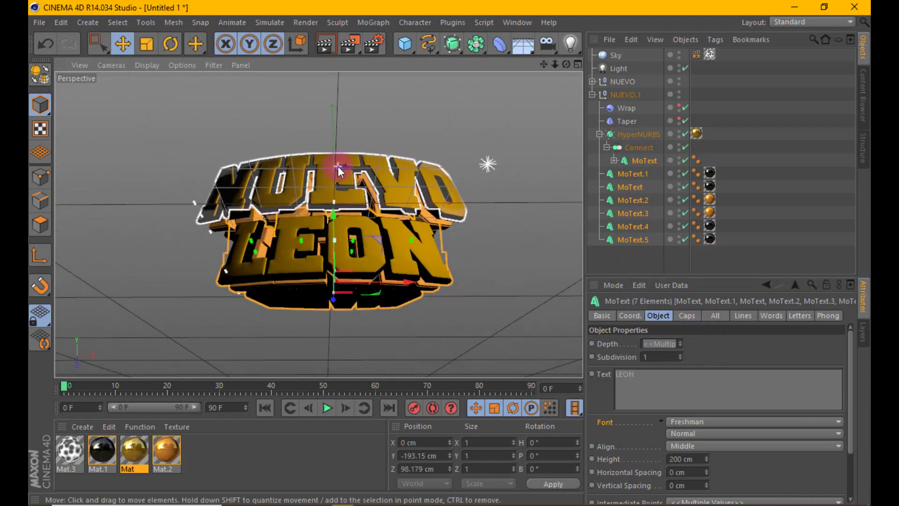
{"action": "left_click", "coordinate": [611, 95]}
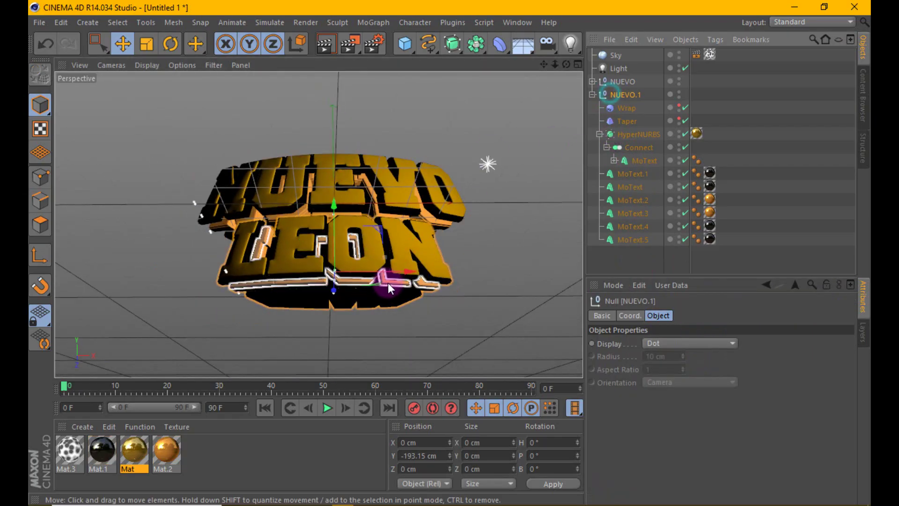
{"action": "left_click_drag", "start_coordinate": [406, 274], "coordinate": [401, 272]}
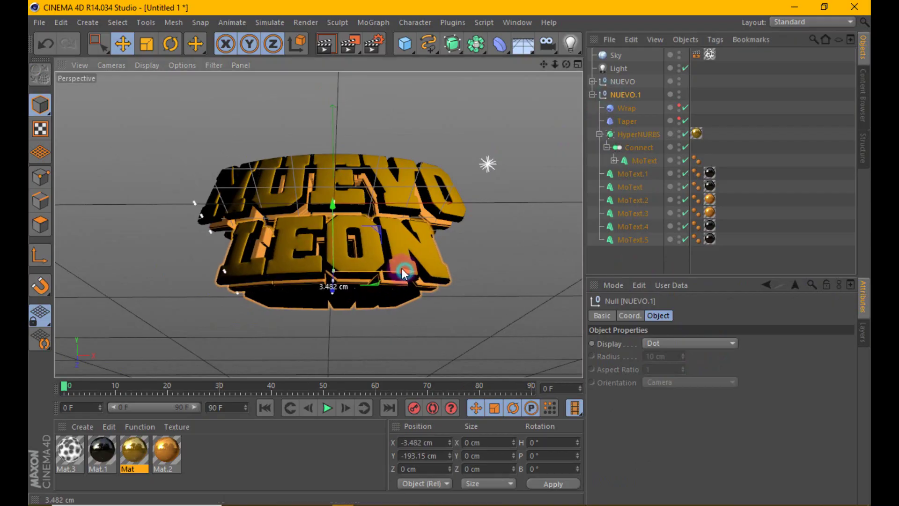
Step: Set the height of all seven NUEVO text layers to 135 cm
{"action": "left_click", "coordinate": [593, 95]}
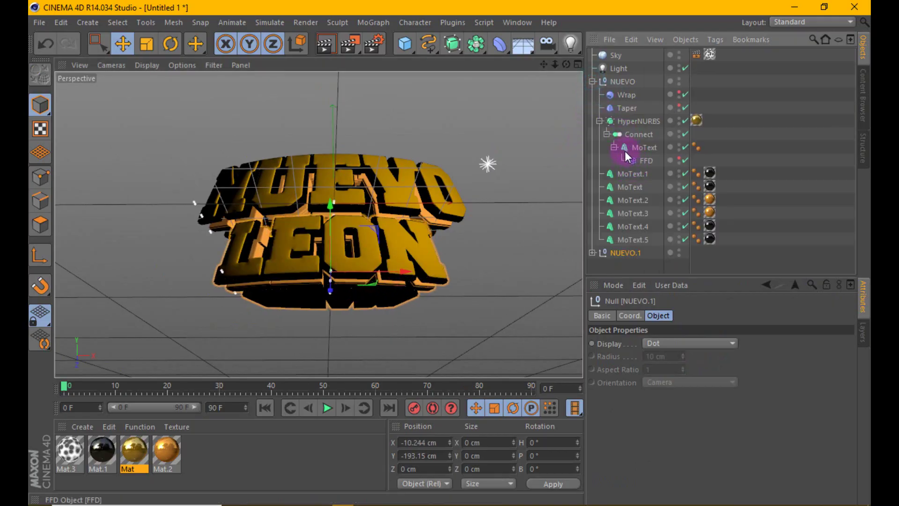
{"action": "left_click", "coordinate": [614, 147]}
{"action": "left_click", "coordinate": [634, 227], "text": "shift"}
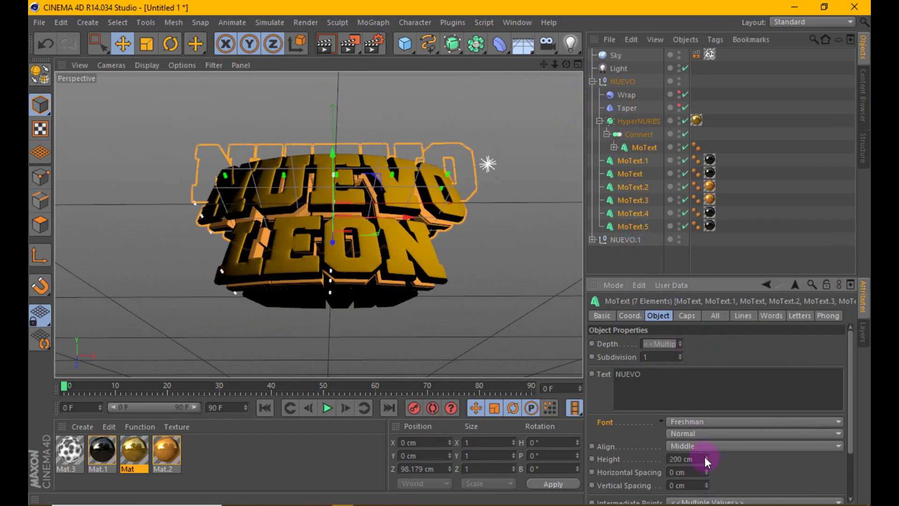
{"action": "left_click", "coordinate": [692, 459]}
{"action": "type", "text": "0"}
{"action": "left_click", "coordinate": [772, 349]}
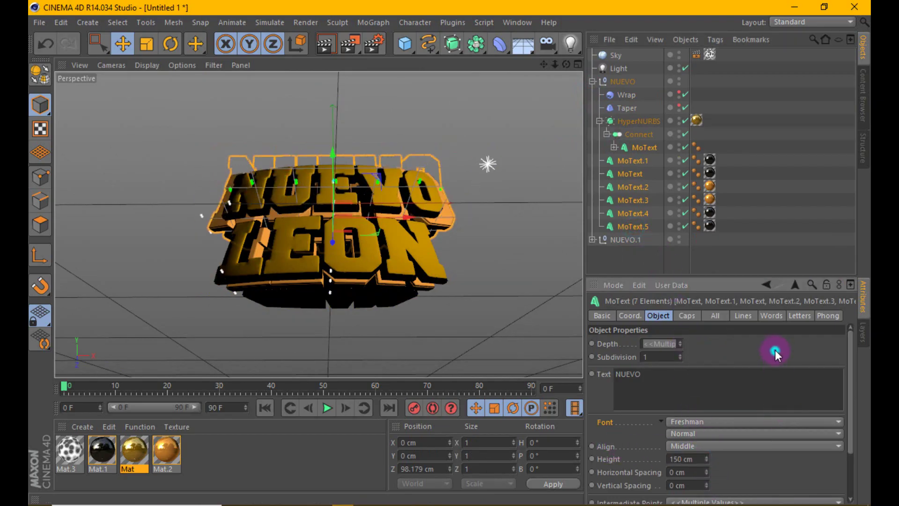
{"action": "left_click", "coordinate": [695, 459]}
{"action": "type", "text": "1"}
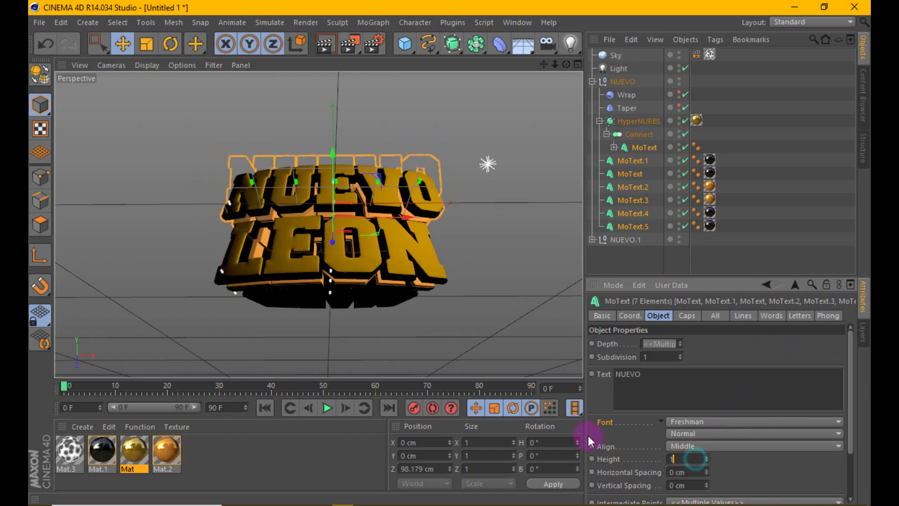
{"action": "type", "text": "35"}
{"action": "left_click", "coordinate": [789, 359]}
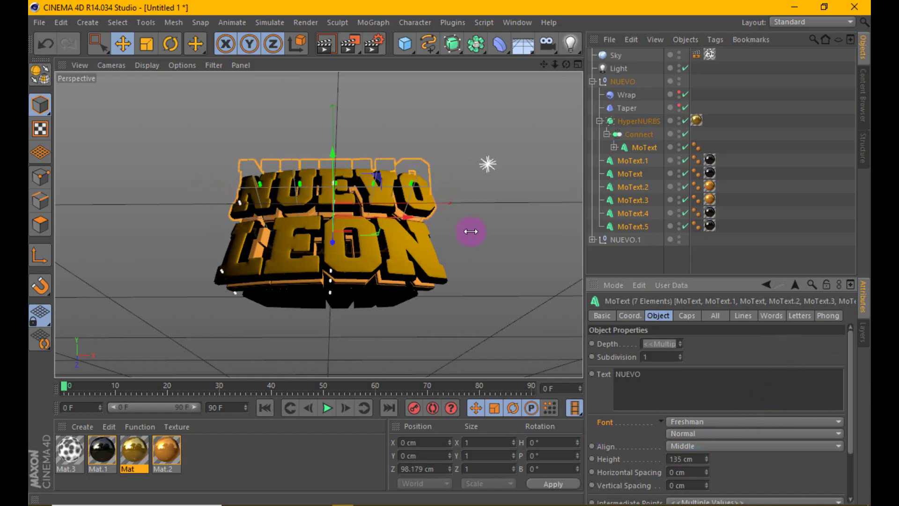
Step: Render a preview showing gold NUEVO above LEON
{"action": "left_click_drag", "start_coordinate": [470, 231], "coordinate": [336, 262], "text": "alt"}
{"action": "left_click", "coordinate": [326, 46]}
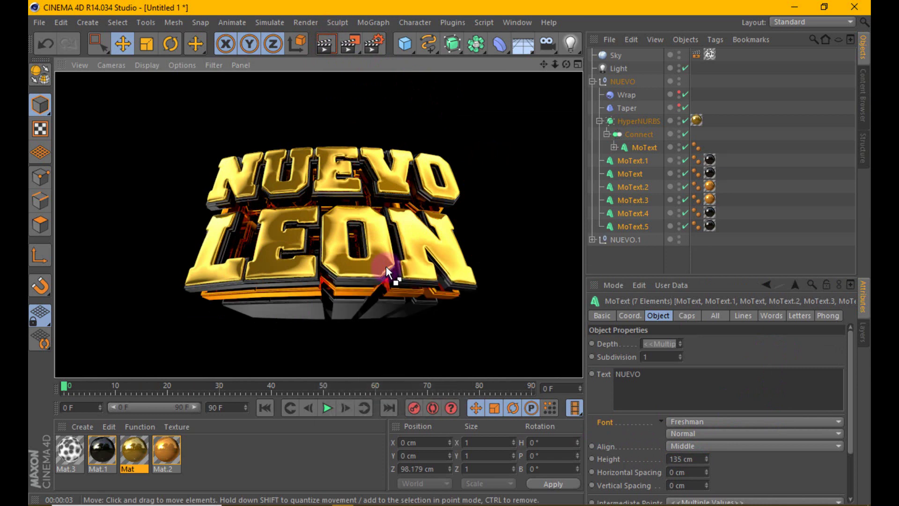
{"action": "left_click", "coordinate": [323, 303]}
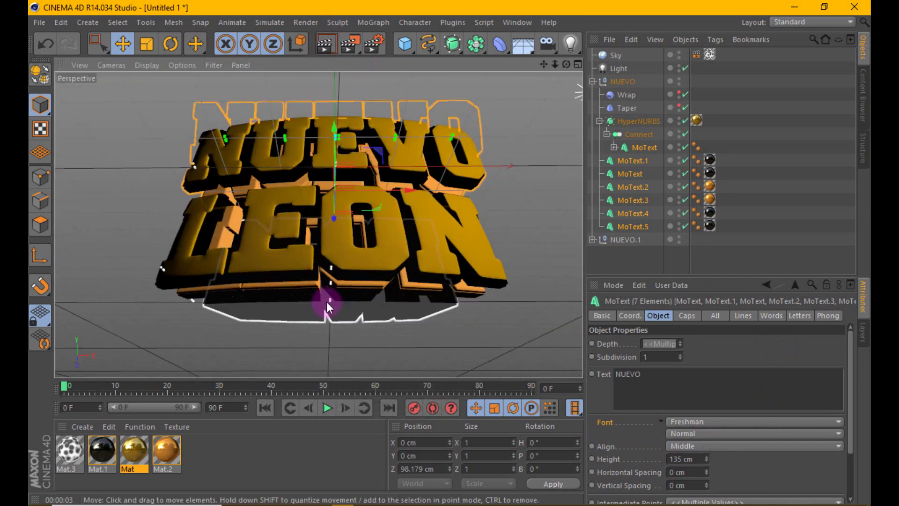
{"action": "left_click_drag", "start_coordinate": [567, 64], "coordinate": [449, 253]}
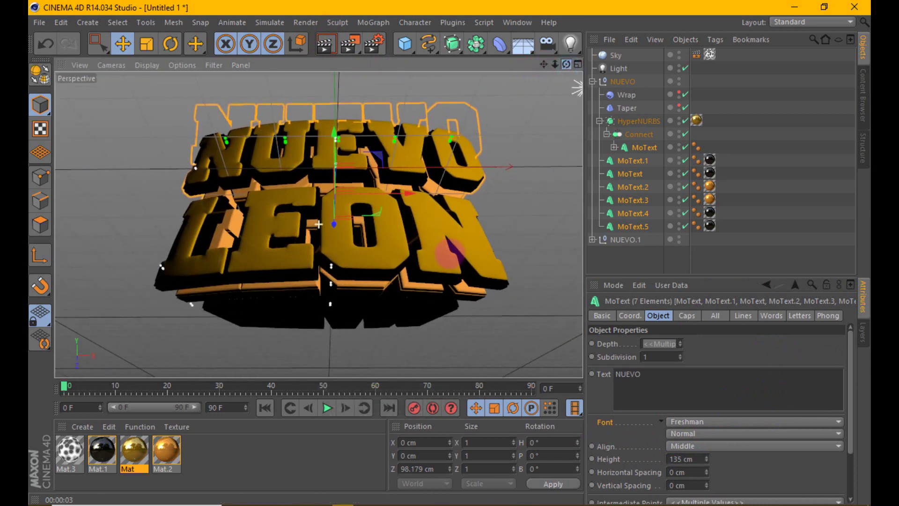
Step: Rename the NUEVO.1 copy group to LEON and raise it slightly on Y
{"action": "left_click", "coordinate": [592, 82]}
{"action": "double_click", "coordinate": [615, 95]}
{"action": "type", "text": "LEON"}
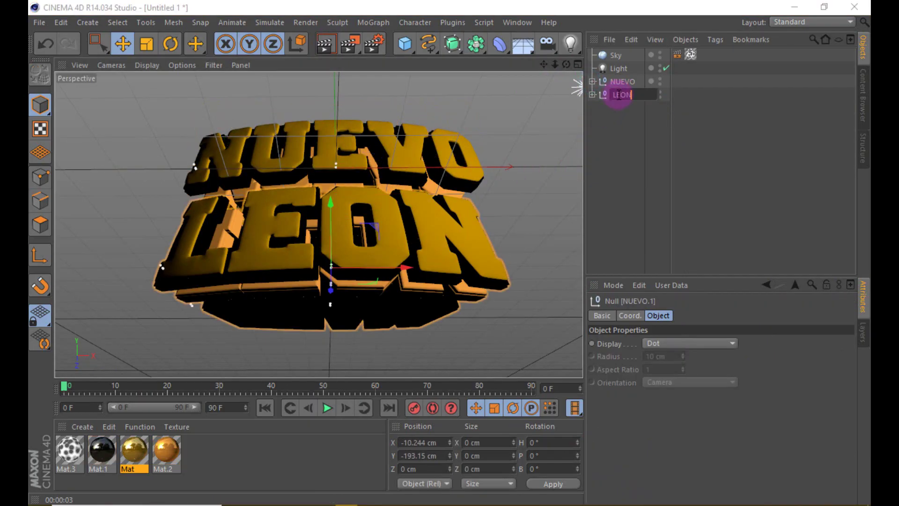
{"action": "left_click", "coordinate": [678, 140]}
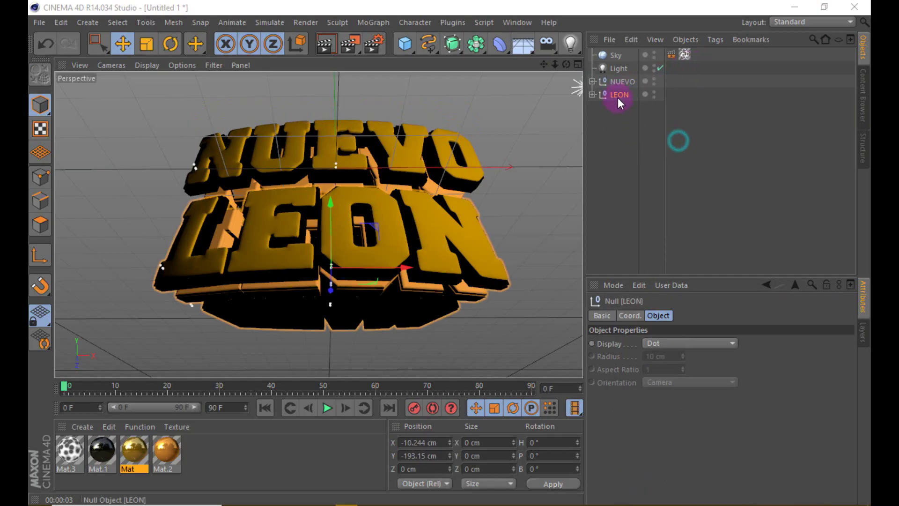
{"action": "left_click", "coordinate": [618, 95]}
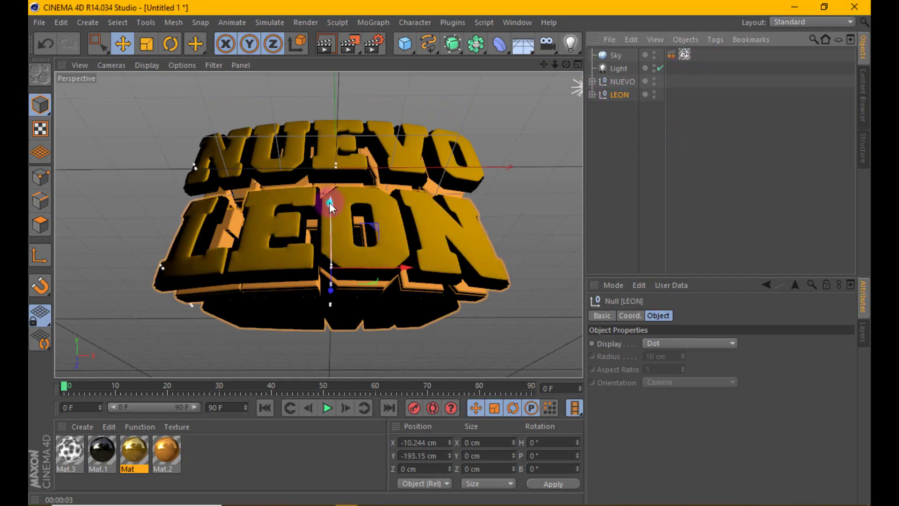
{"action": "left_click_drag", "start_coordinate": [331, 201], "coordinate": [333, 191]}
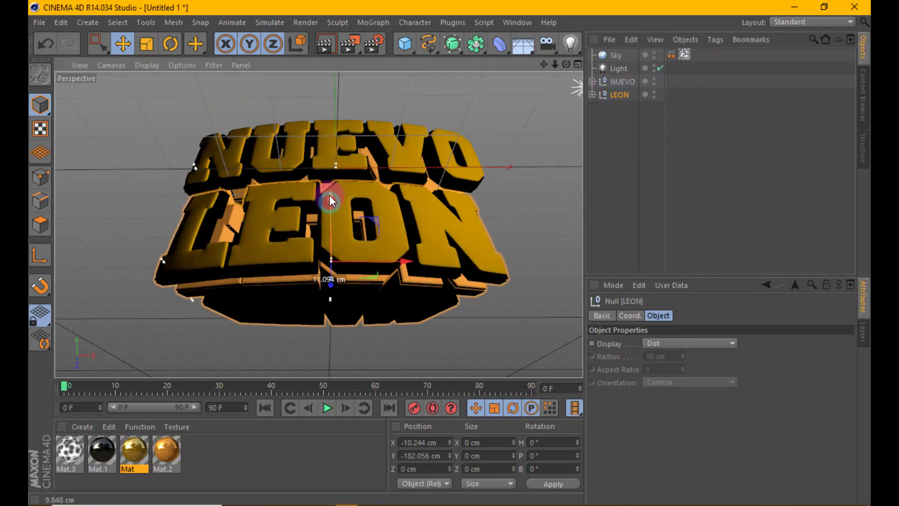
Step: Set MoText.5 extrusion depth to 349 cm and LEON's Wrap tension to 25%
{"action": "left_click", "coordinate": [592, 95]}
{"action": "left_click", "coordinate": [632, 240]}
{"action": "left_click_drag", "start_coordinate": [680, 344], "coordinate": [681, 328]}
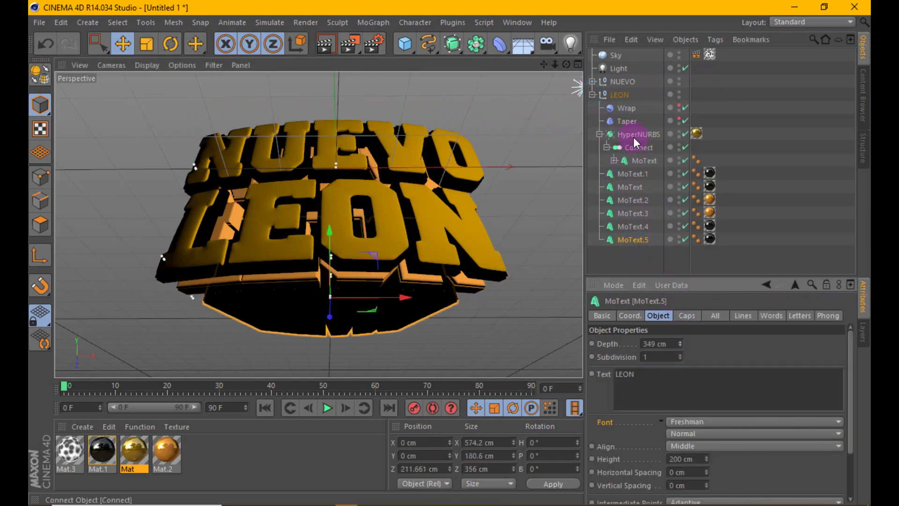
{"action": "left_click", "coordinate": [627, 108]}
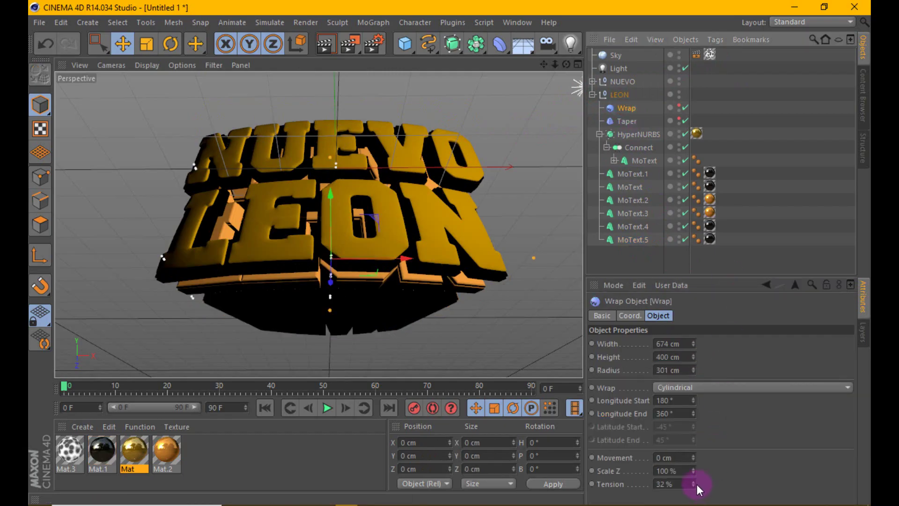
{"action": "left_click_drag", "start_coordinate": [695, 484], "coordinate": [695, 490]}
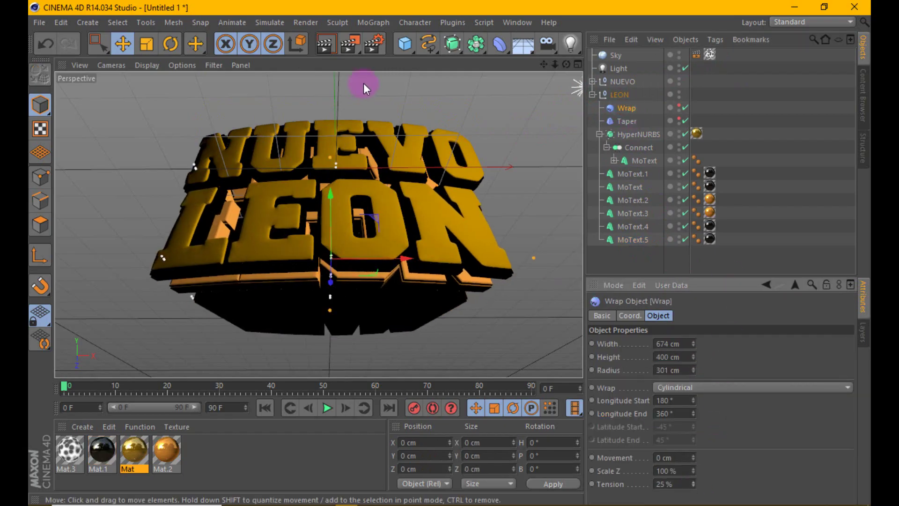
Step: Render a preview, then move the LEON group to -168.6 cm Y and 36.1 cm Z
{"action": "left_click", "coordinate": [333, 41]}
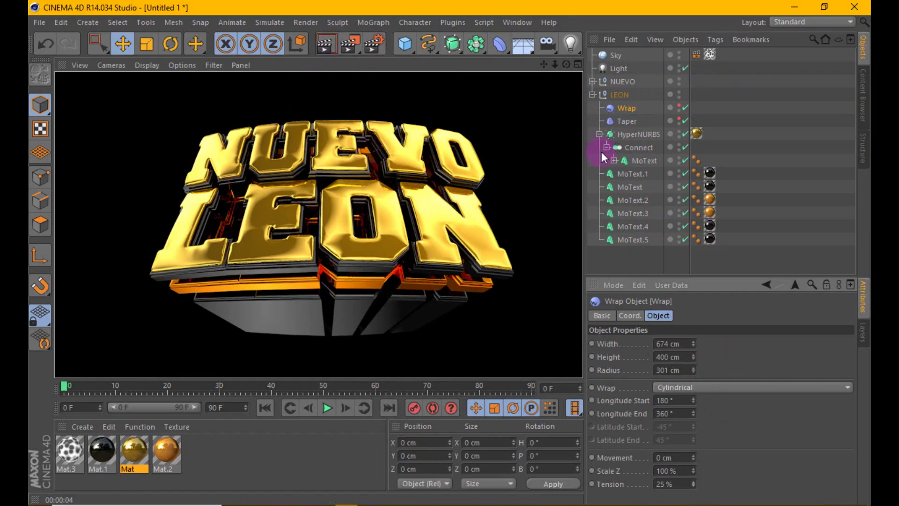
{"action": "left_click", "coordinate": [593, 94]}
{"action": "left_click_drag", "start_coordinate": [324, 173], "coordinate": [330, 281]}
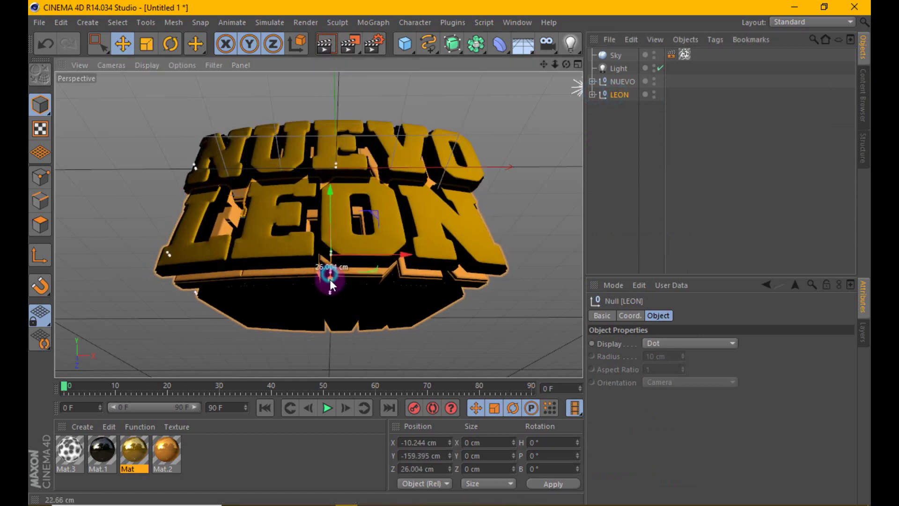
{"action": "mouse_move", "coordinate": [330, 217]}
{"action": "left_mouse_down"}
{"action": "mouse_move", "coordinate": [333, 289]}
{"action": "mouse_move", "coordinate": [327, 281]}
{"action": "left_mouse_up"}
{"action": "left_click", "coordinate": [333, 286]}
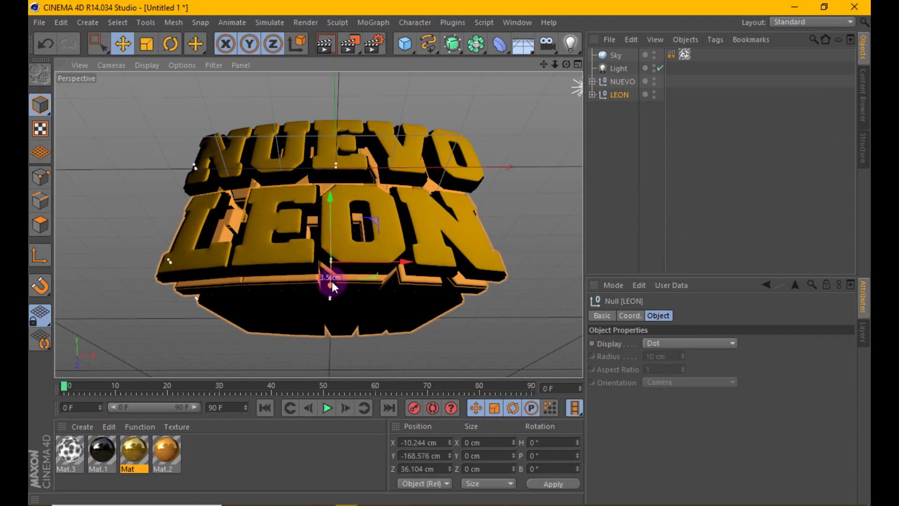
Step: Render the repositioned text and select all seven LEON text layers
{"action": "left_click", "coordinate": [327, 43]}
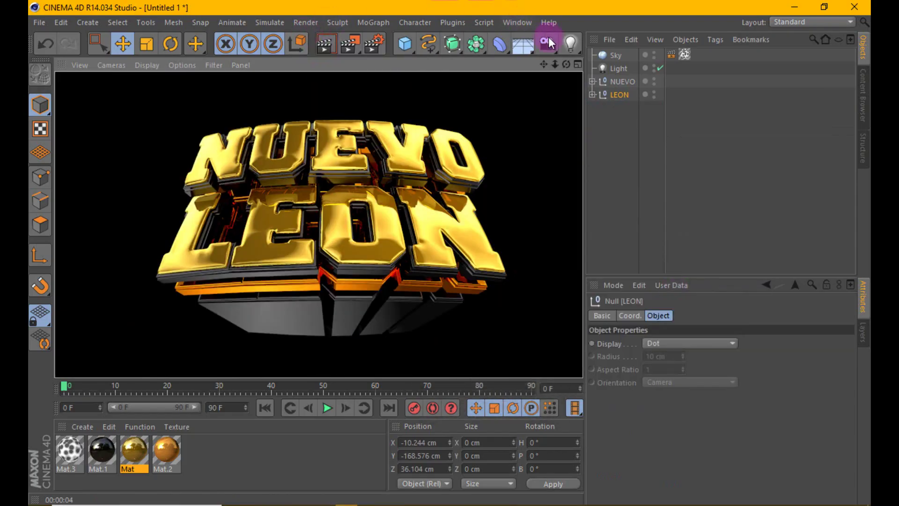
{"action": "left_click", "coordinate": [593, 94]}
{"action": "left_click_drag", "start_coordinate": [648, 258], "coordinate": [634, 161]}
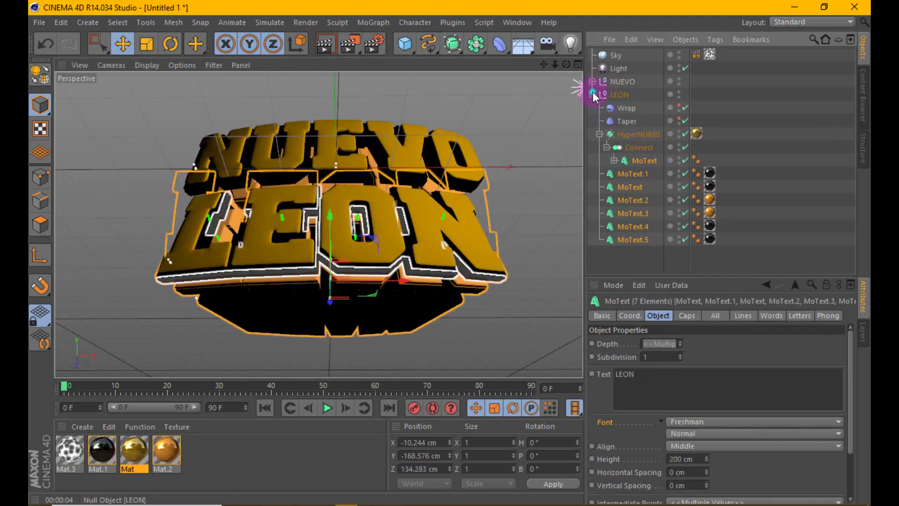
Step: Give all fourteen NUEVO and LEON MoText layers 4 cm horizontal spacing and render a preview
{"action": "left_click", "coordinate": [593, 94]}
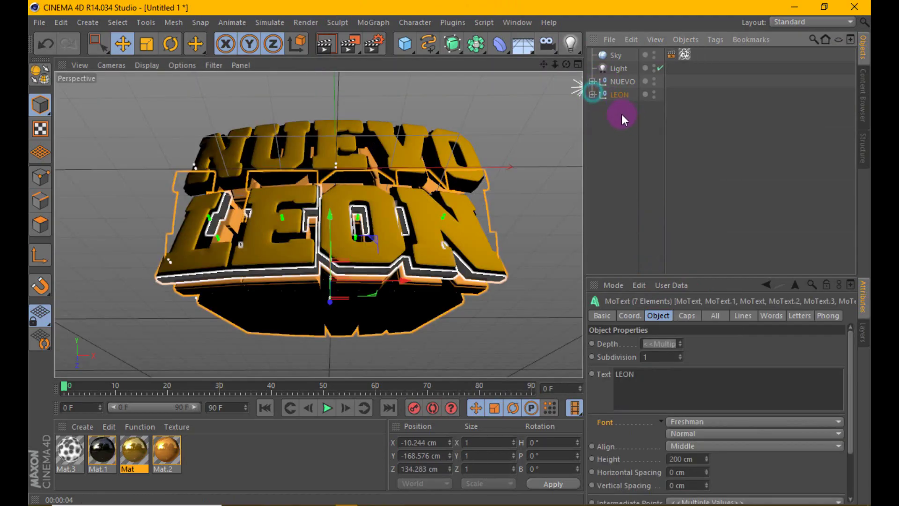
{"action": "left_click", "coordinate": [592, 82]}
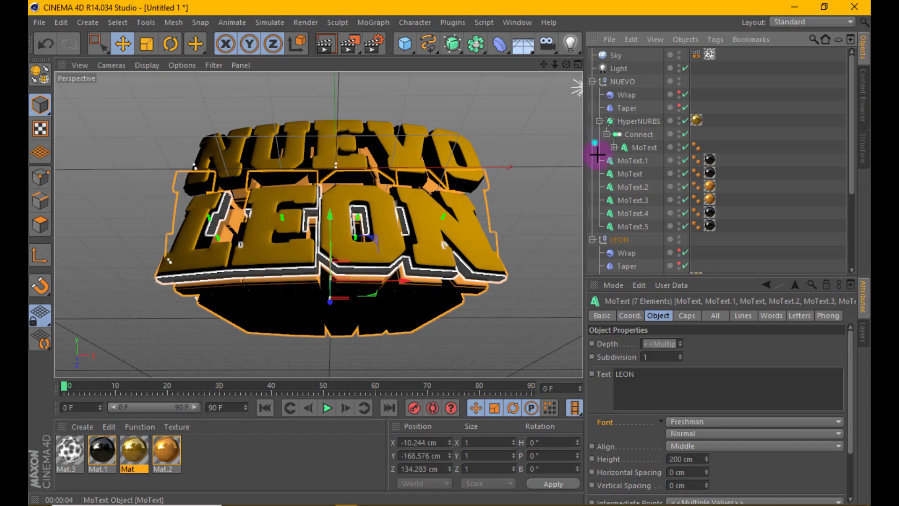
{"action": "left_click_drag", "start_coordinate": [599, 143], "coordinate": [654, 230], "text": "shift"}
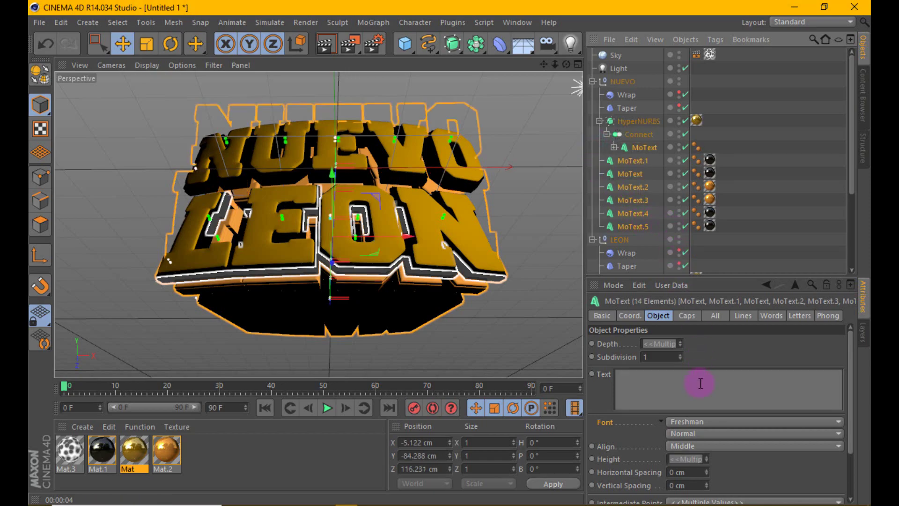
{"action": "left_click", "coordinate": [708, 468]}
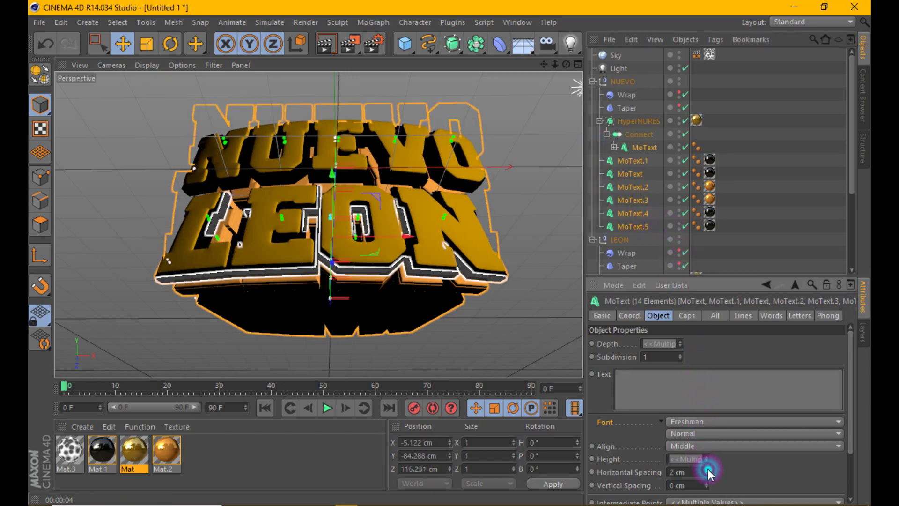
{"action": "left_click", "coordinate": [708, 469]}
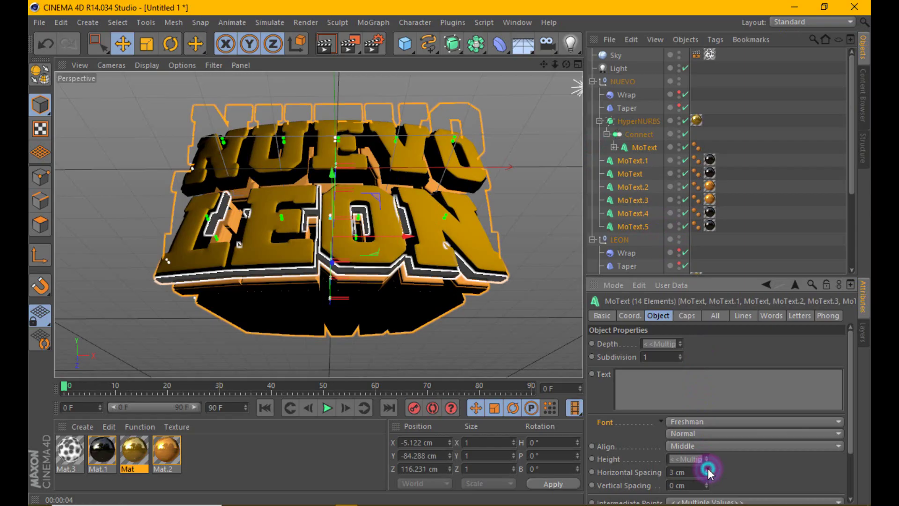
{"action": "left_click", "coordinate": [323, 50]}
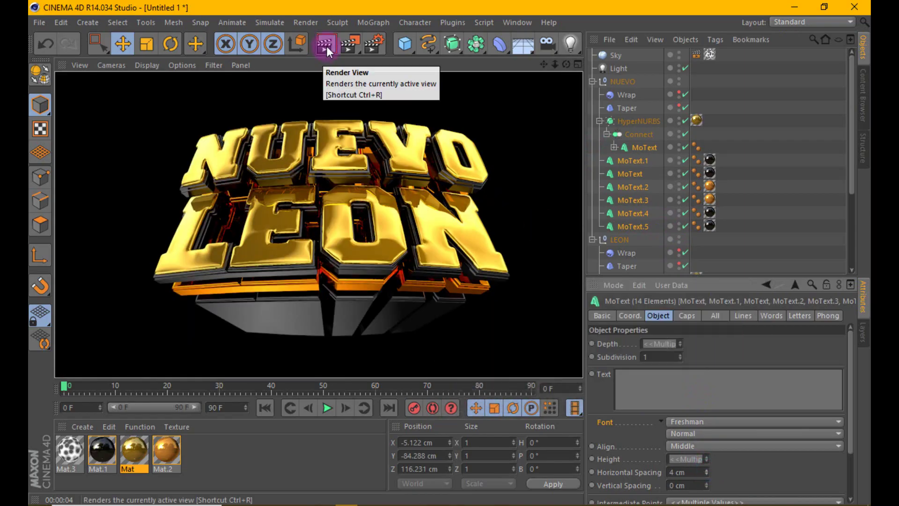
{"action": "left_click", "coordinate": [377, 42]}
Step: Raise Color Correction saturation and contrast and add a Sharpen Filter at 25%
{"action": "left_click", "coordinate": [475, 59]}
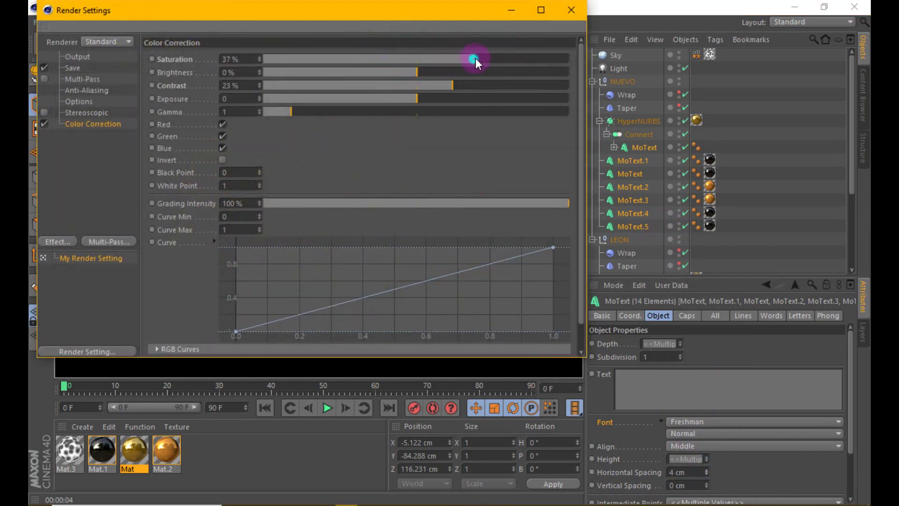
{"action": "left_click", "coordinate": [477, 85]}
{"action": "left_click", "coordinate": [61, 241]}
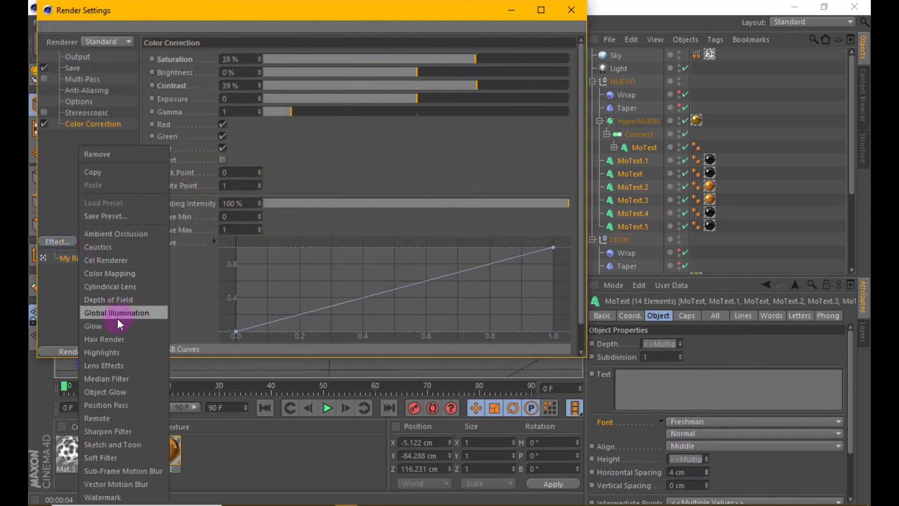
{"action": "left_click", "coordinate": [134, 428]}
{"action": "double_click", "coordinate": [217, 70]}
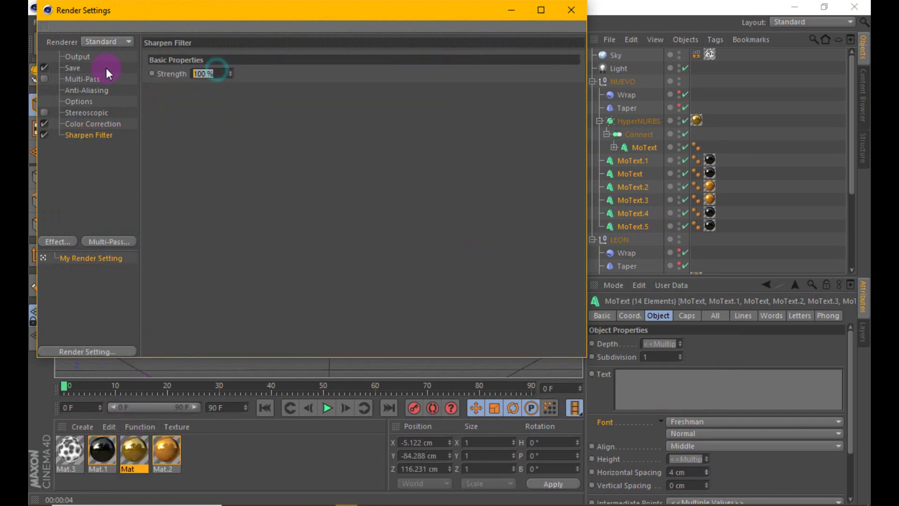
{"action": "type", "text": "25"}
{"action": "key", "text": "Return"}
Step: Render a preview, then lower the Sharpen Filter strength to 15%
{"action": "left_click", "coordinate": [571, 11]}
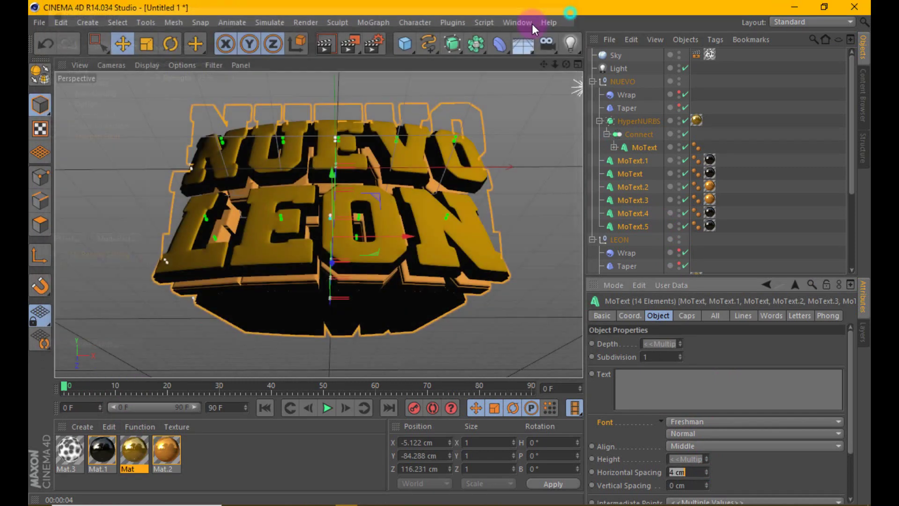
{"action": "left_click", "coordinate": [330, 44]}
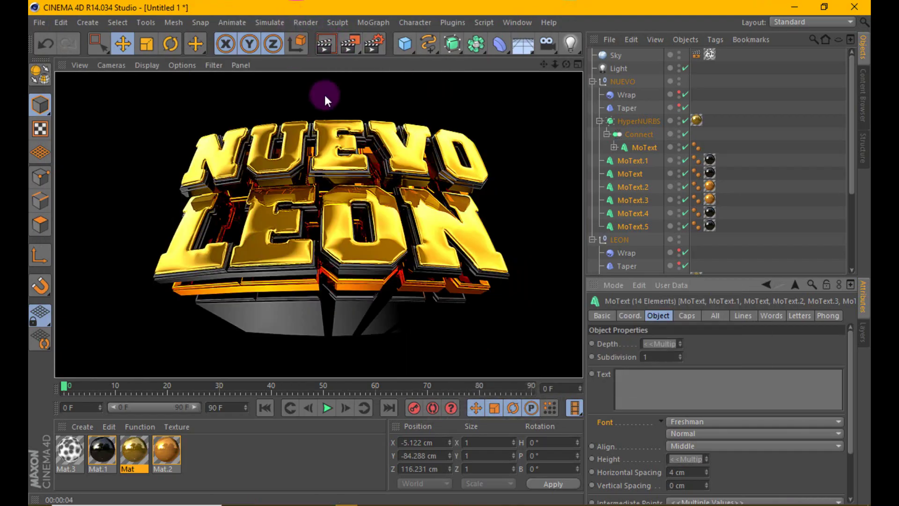
{"action": "left_click", "coordinate": [373, 43]}
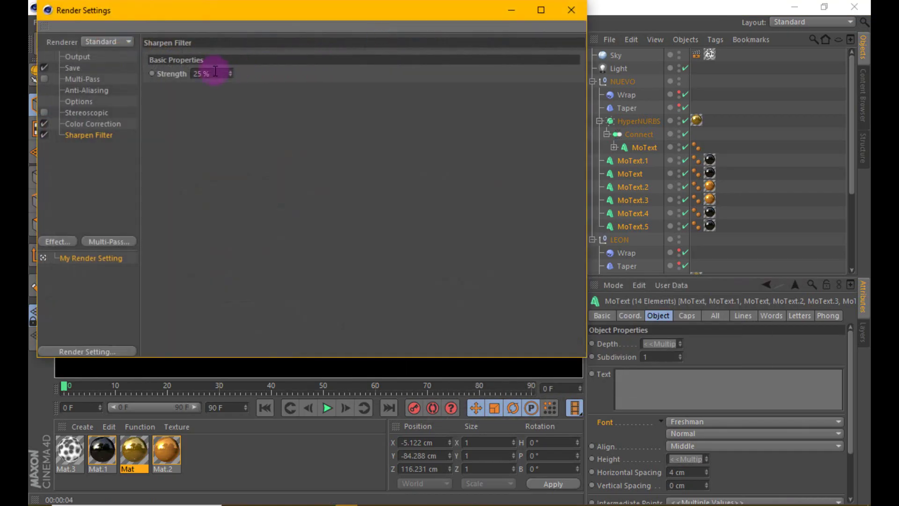
{"action": "type", "text": "15"}
{"action": "left_click", "coordinate": [361, 125]}
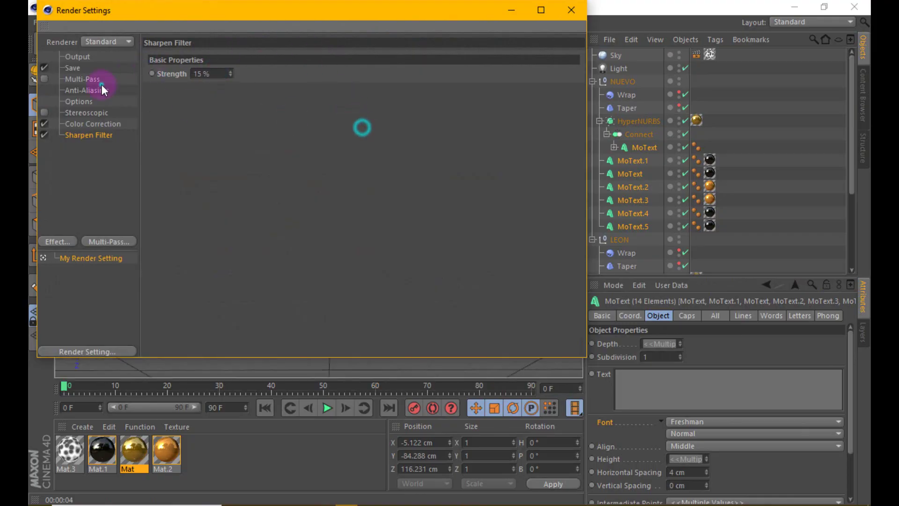
Step: Set anti-aliasing minimum and maximum levels to 16x16
{"action": "left_click", "coordinate": [105, 88]}
{"action": "left_click", "coordinate": [266, 68]}
{"action": "left_click", "coordinate": [270, 131]}
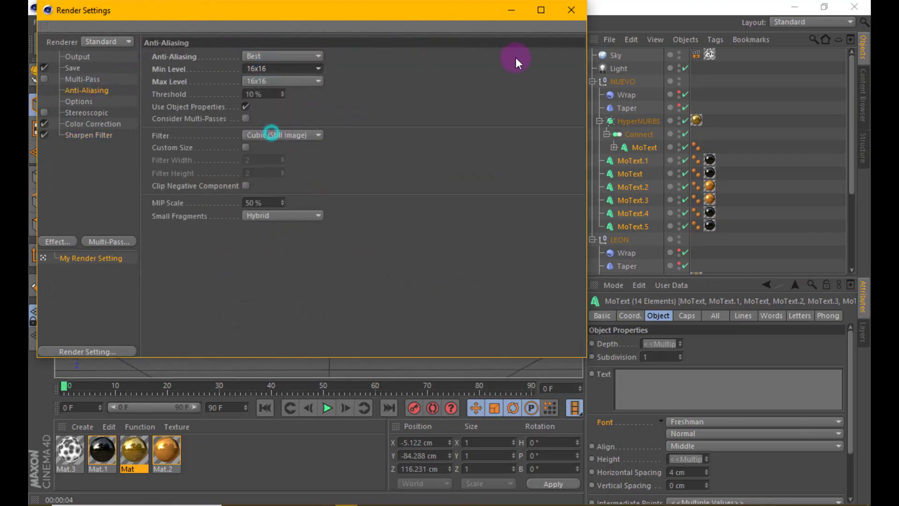
{"action": "left_click", "coordinate": [571, 10]}
{"action": "left_click", "coordinate": [547, 44]}
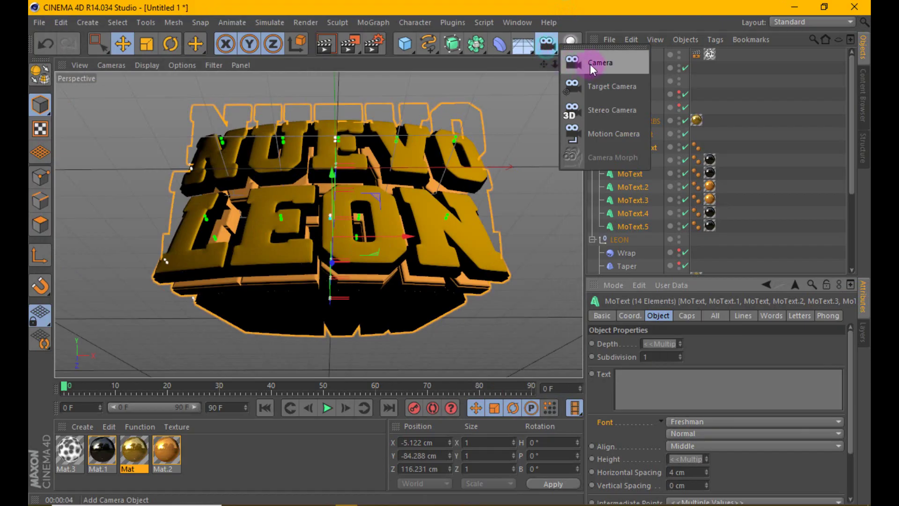
Step: Add a camera and widen the Object Manager to show the LEON hierarchy
{"action": "left_click", "coordinate": [609, 56]}
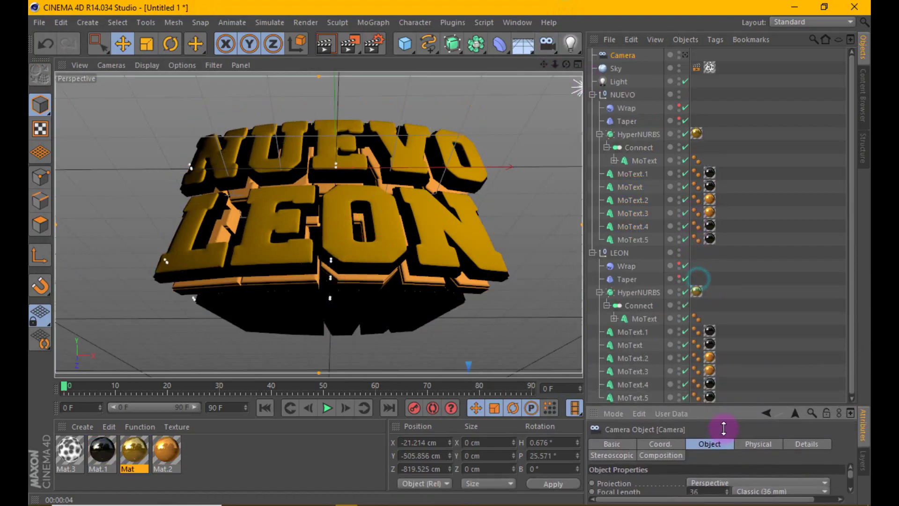
{"action": "left_click_drag", "start_coordinate": [699, 294], "coordinate": [730, 466]}
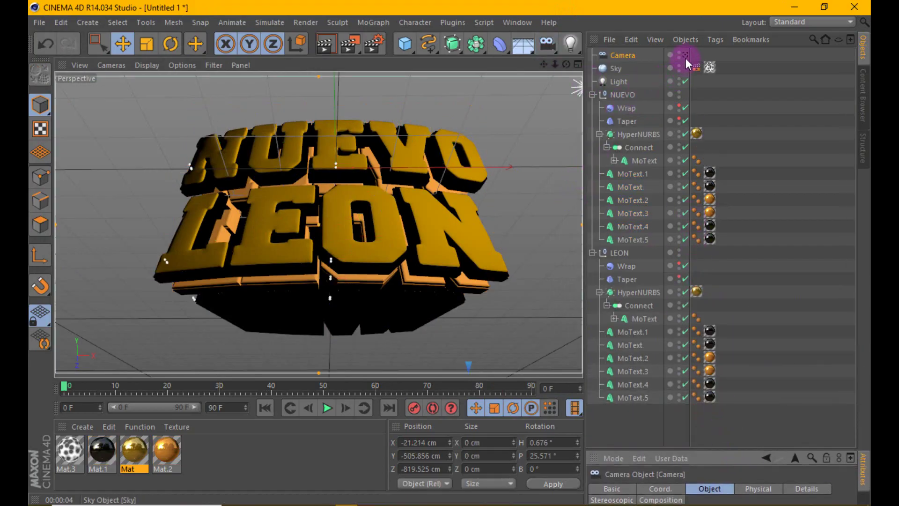
{"action": "left_click", "coordinate": [587, 126]}
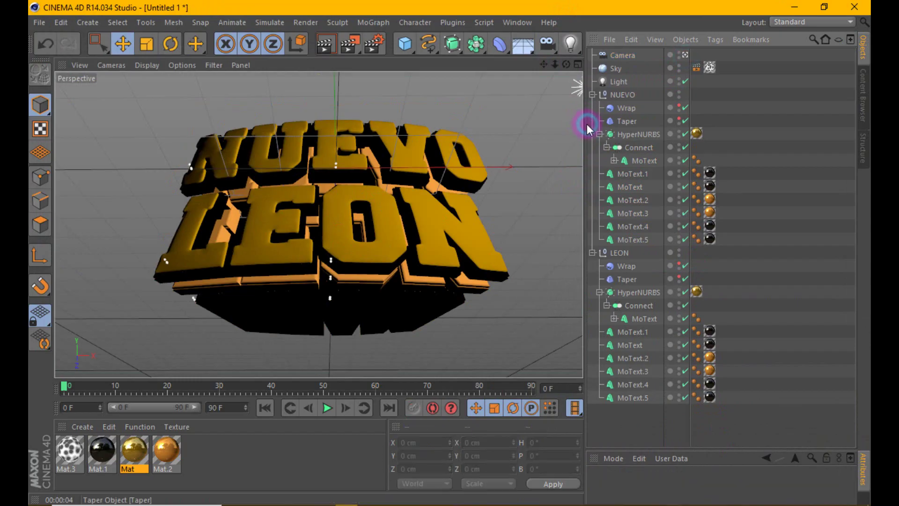
{"action": "left_click_drag", "start_coordinate": [587, 127], "coordinate": [636, 125]}
Step: Lower the light to Y -255.177 cm below the text in the four-view layout
{"action": "left_click", "coordinate": [656, 82]}
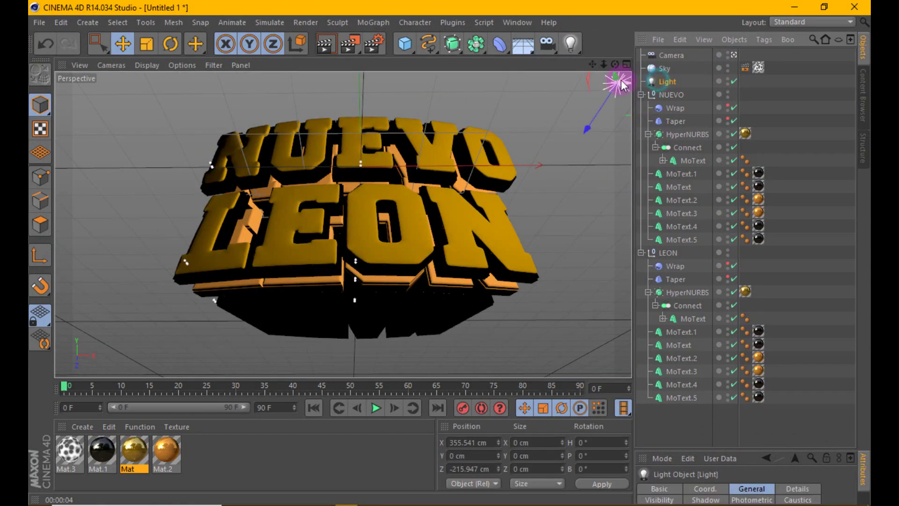
{"action": "left_click", "coordinate": [626, 66]}
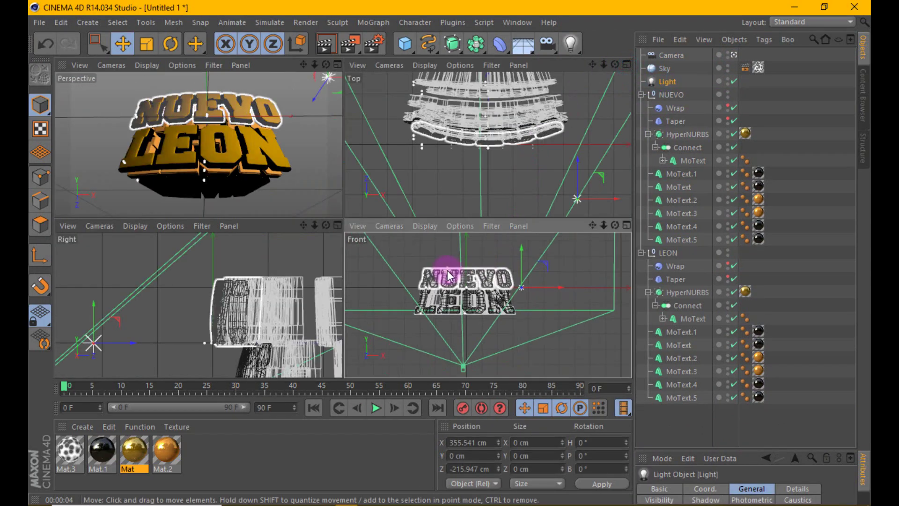
{"action": "left_click_drag", "start_coordinate": [518, 255], "coordinate": [521, 293]}
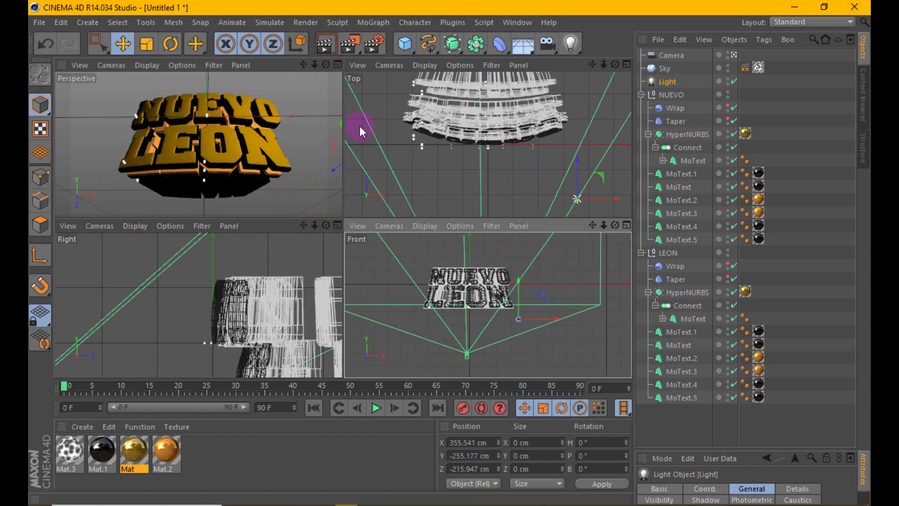
{"action": "left_click", "coordinate": [337, 64]}
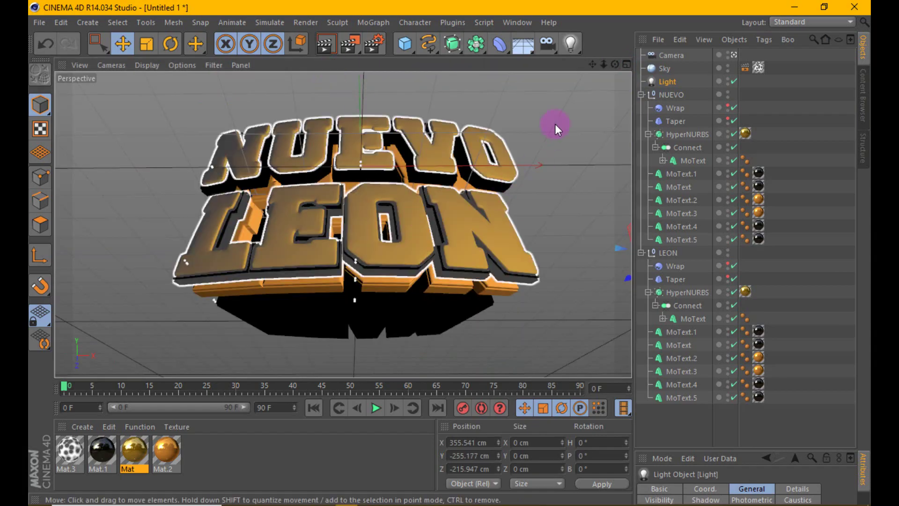
Step: Frame the NUEVO LEON text closer and render to check the new lighting
{"action": "left_click_drag", "start_coordinate": [446, 253], "coordinate": [450, 253], "text": "alt"}
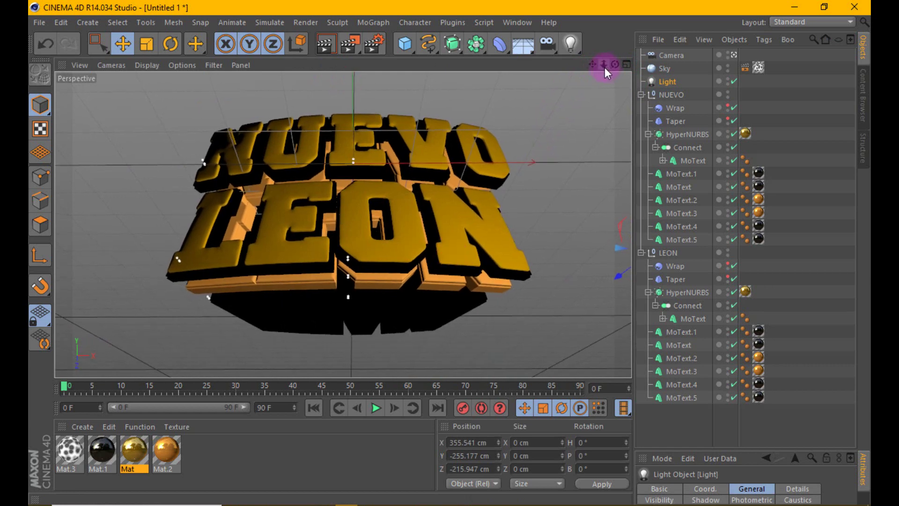
{"action": "left_click_drag", "start_coordinate": [604, 65], "coordinate": [554, 78]}
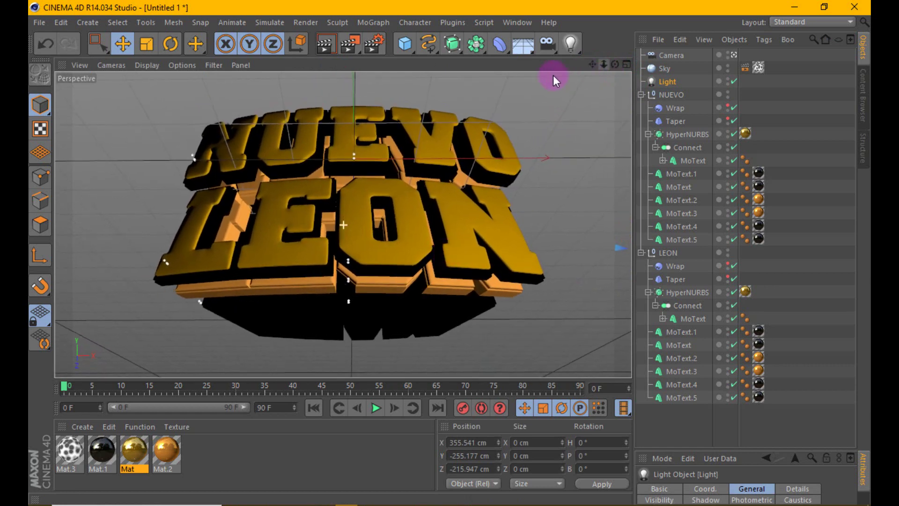
{"action": "left_click", "coordinate": [326, 44]}
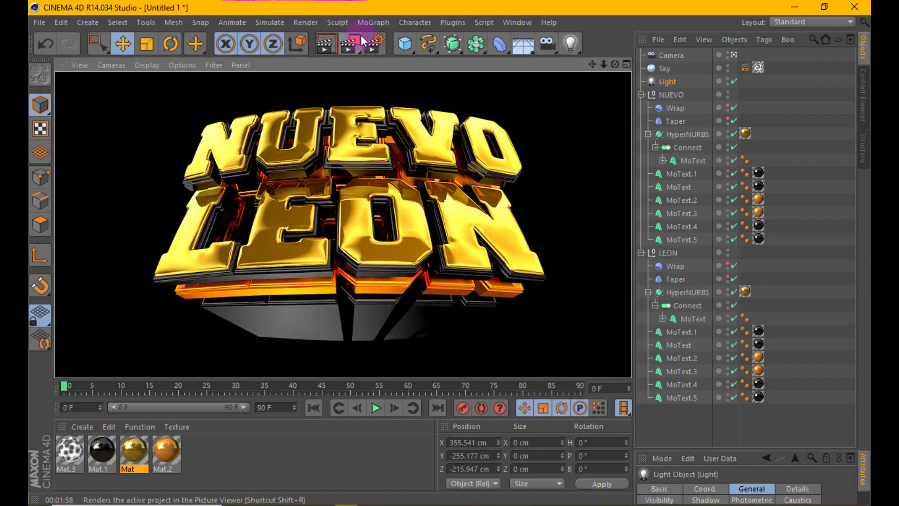
{"action": "left_click", "coordinate": [374, 44]}
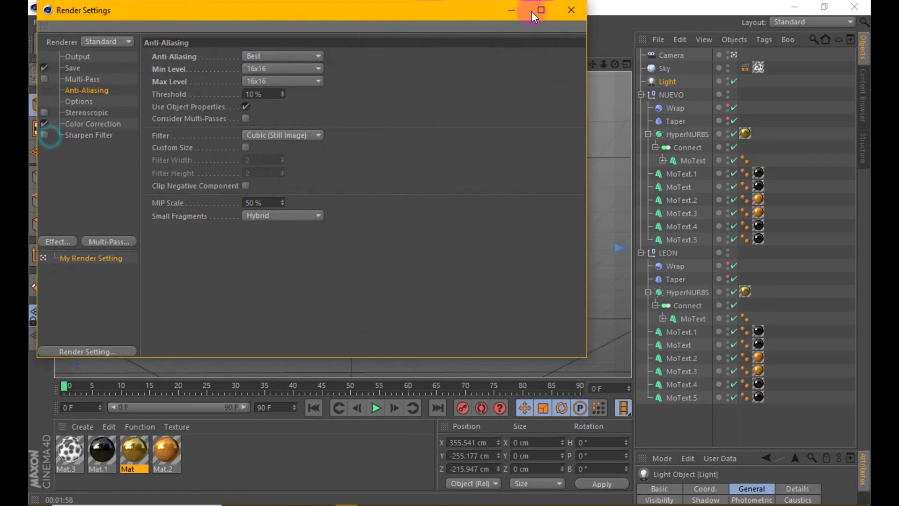
{"action": "left_click", "coordinate": [571, 10]}
Step: Collapse the NUEVO and LEON hierarchies in the Object Manager and select LEON
{"action": "left_click", "coordinate": [640, 252]}
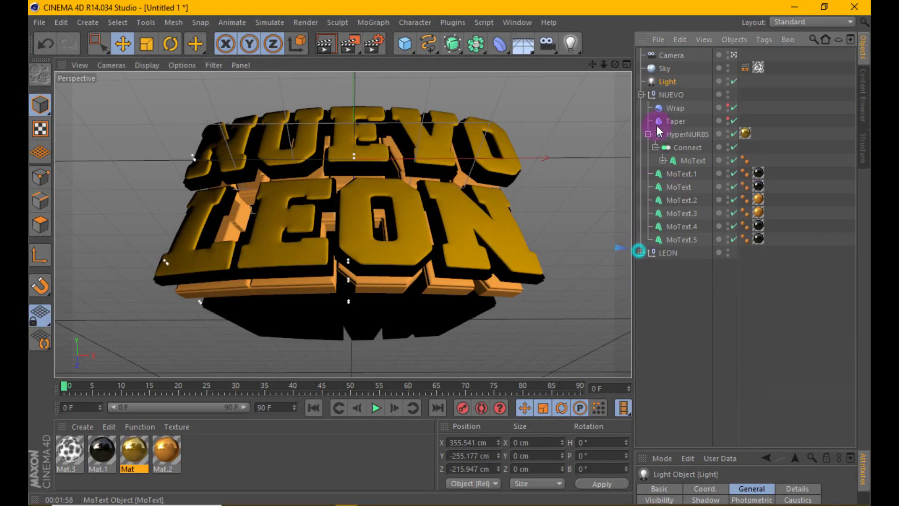
{"action": "left_click", "coordinate": [649, 134]}
{"action": "left_click", "coordinate": [642, 95]}
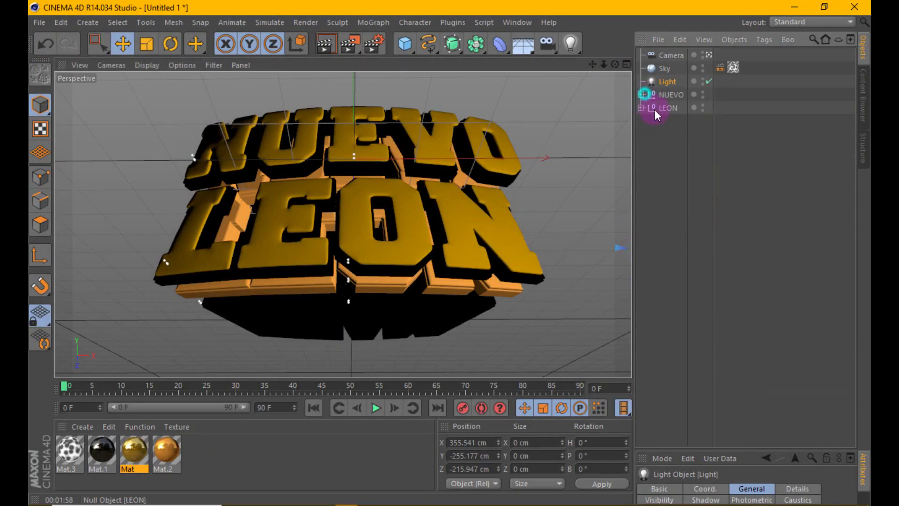
{"action": "left_click", "coordinate": [668, 107]}
Step: Push the LEON group back to Z 19.889 cm and render the gold title
{"action": "left_click", "coordinate": [350, 288]}
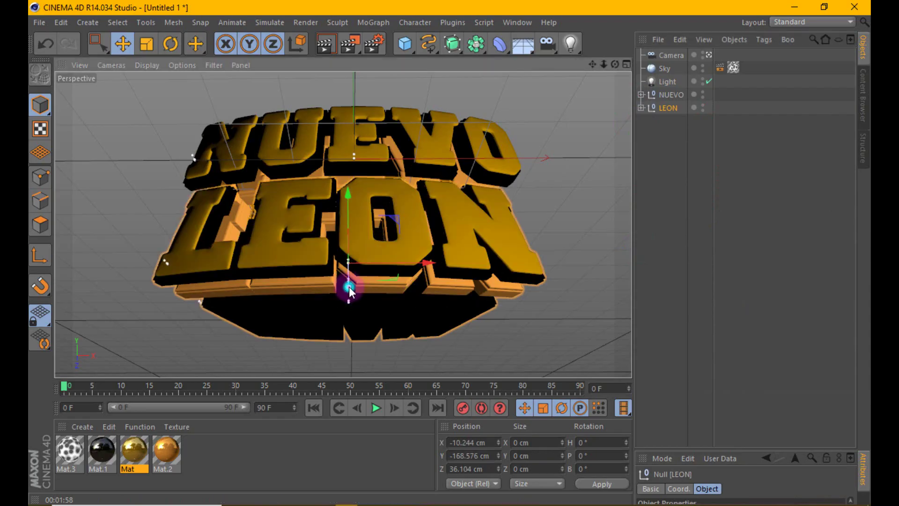
{"action": "left_click_drag", "start_coordinate": [350, 287], "coordinate": [347, 204]}
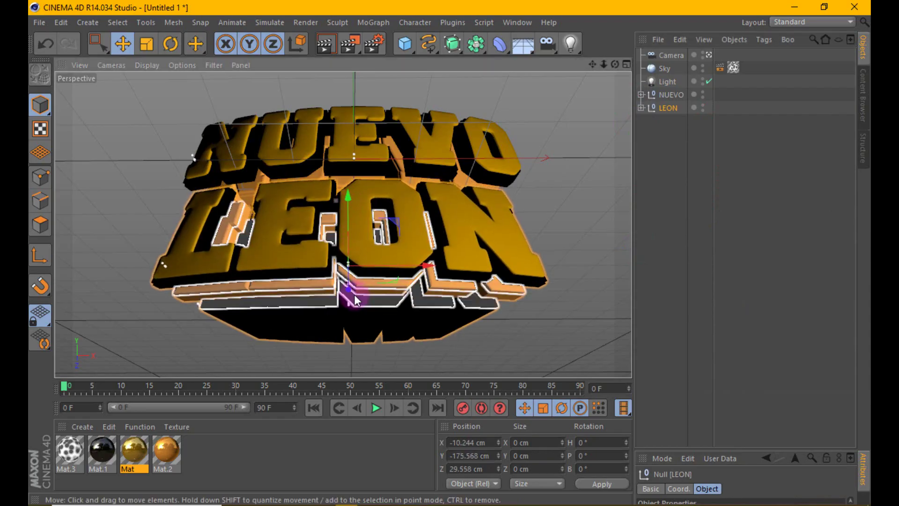
{"action": "left_click_drag", "start_coordinate": [352, 288], "coordinate": [352, 285]}
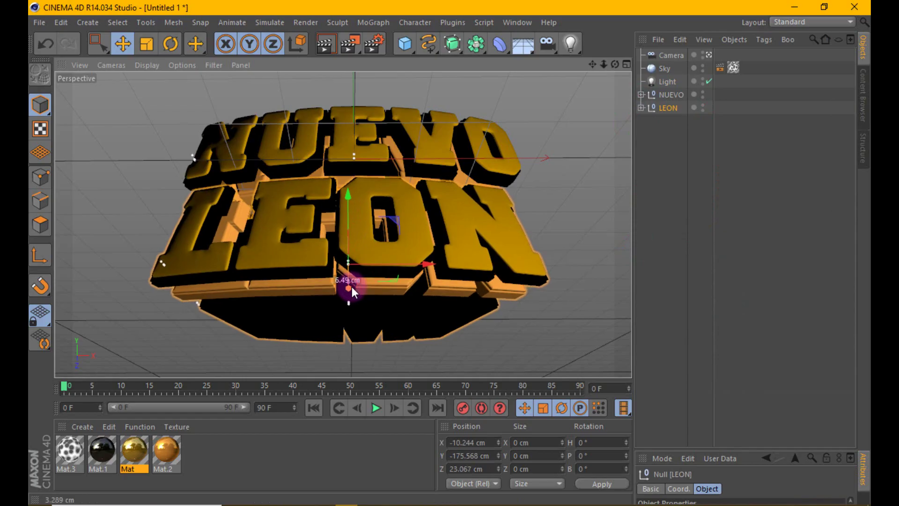
{"action": "left_click", "coordinate": [327, 44]}
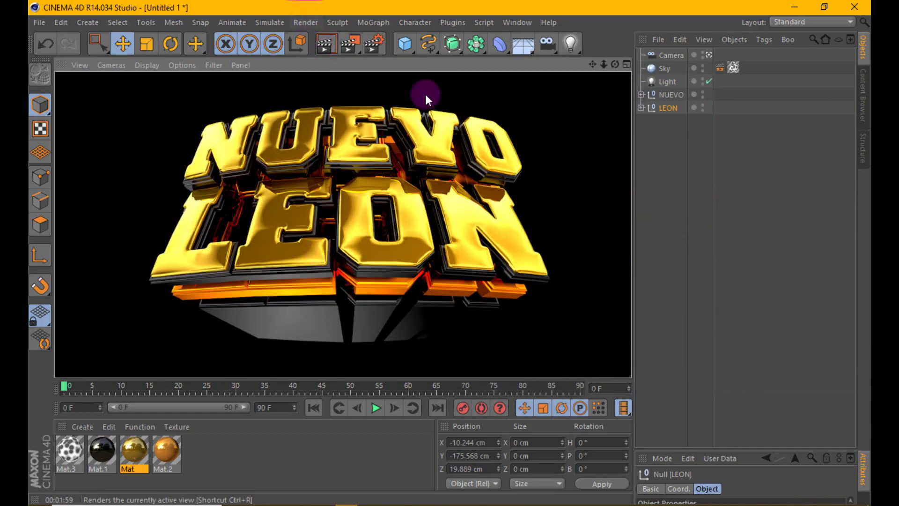